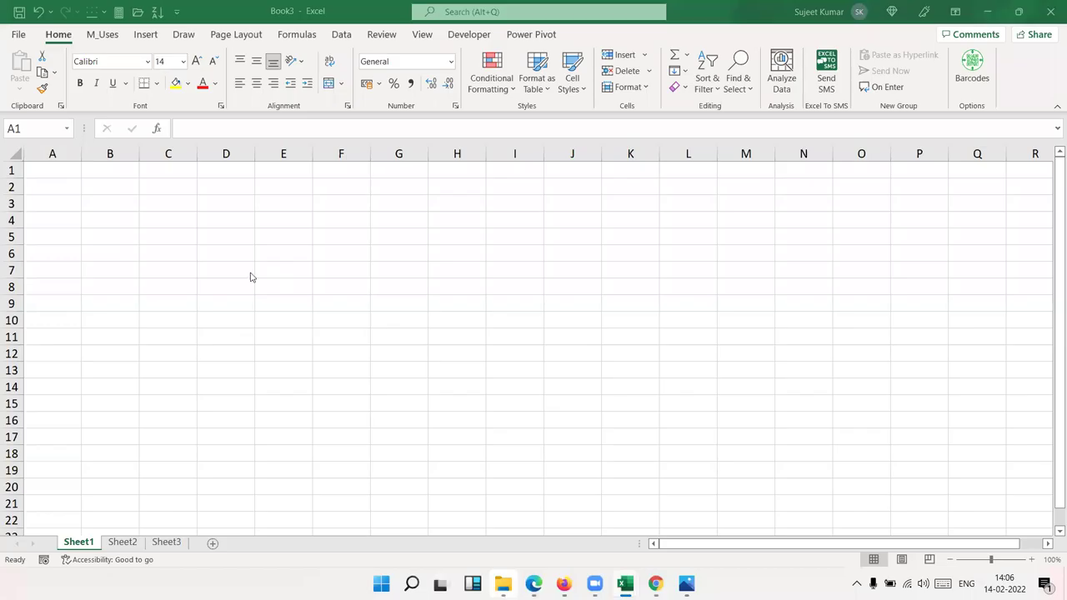
Step: Enter the Sales header in A1 and nine sales figures (85, 36, 65, 32, 36, 63, 32, 36, 63) below it
type("Square")
key("BackSpace")
key("BackSpace")
key("BackSpace")
key("BackSpace")
key("BackSpace")
key("BackSpace")
type("Sales")
key("Return")
type("85")
key("Return")
type("36")
key("Return")
type("65 32 36 63 32")
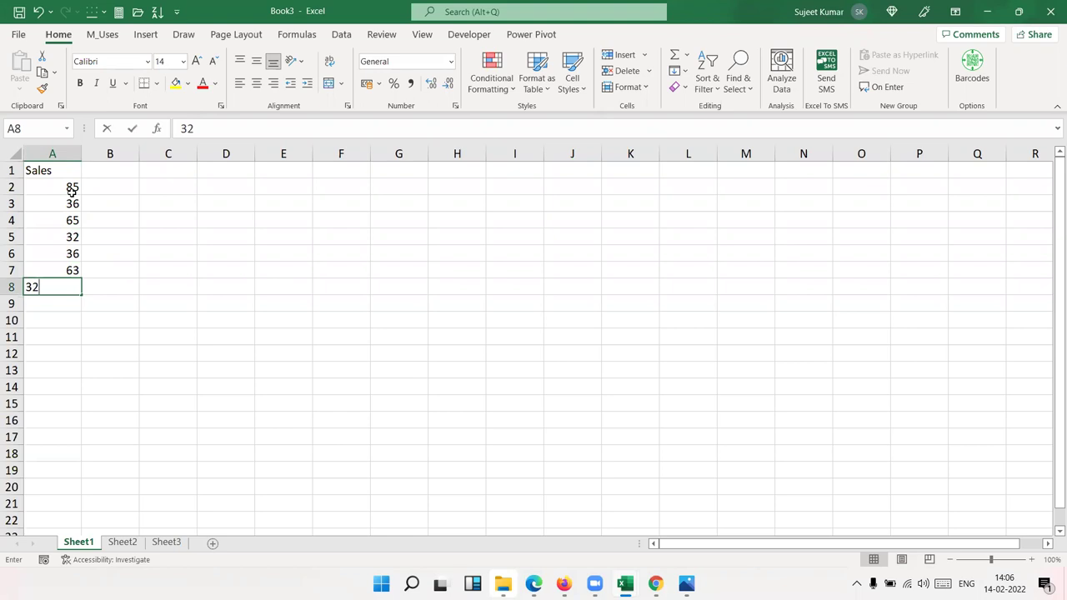
key("Return")
type("36")
key("Return")
type("63")
key("Return")
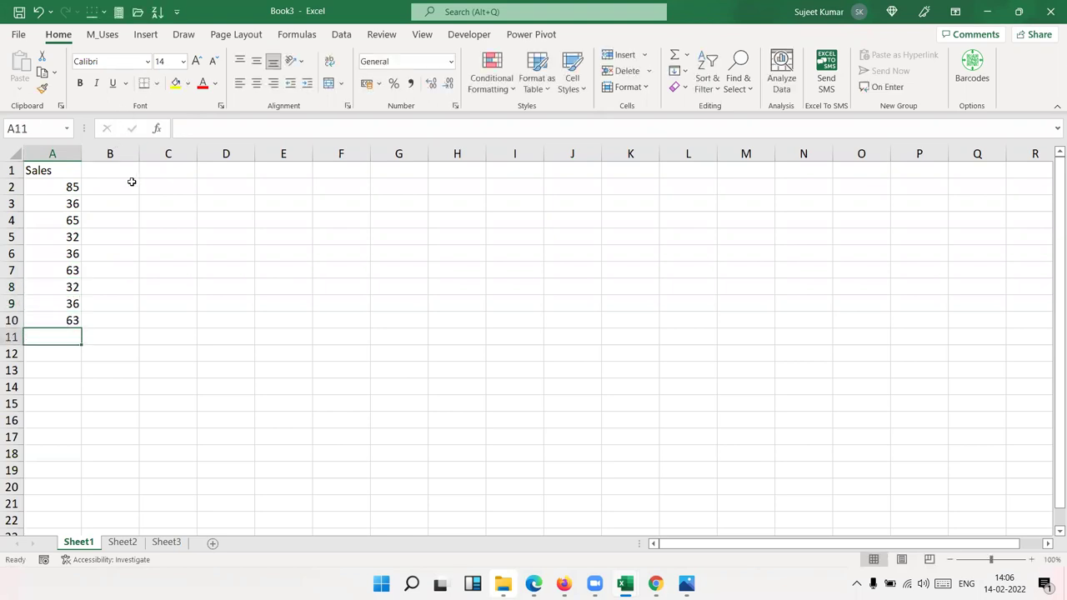
Step: Enter the criterion >50 in C2 and the value 500 in D2
left_click(143, 182)
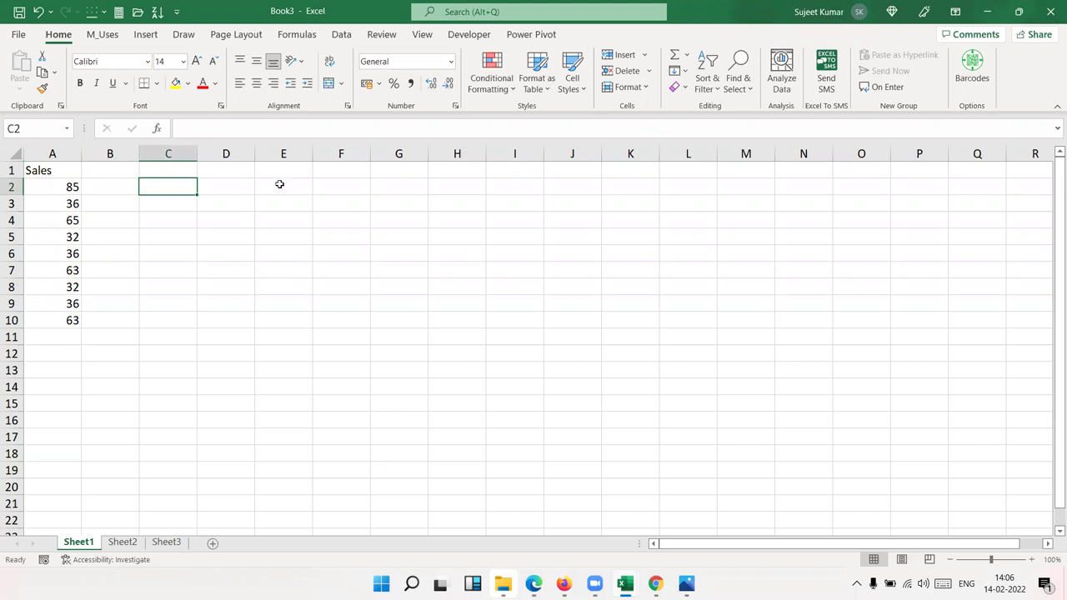
type(">50")
key("Tab")
type("52")
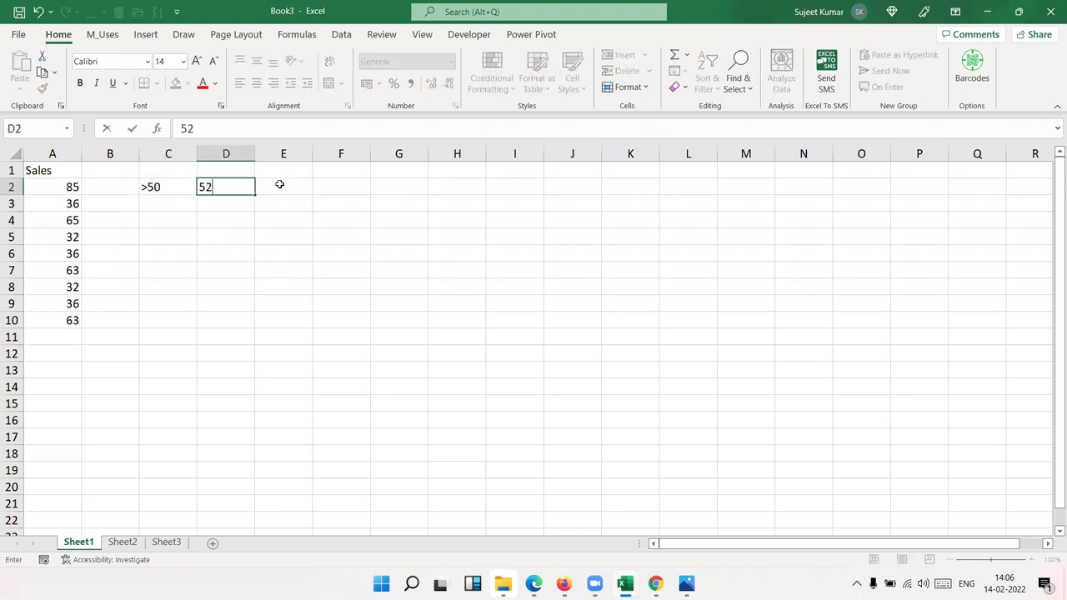
key("BackSpace")
type("00")
key("Return")
Step: Add the header inc in cell B1
key("Up")
key("Up")
key("Left")
key("Left")
type("inc")
key("Return")
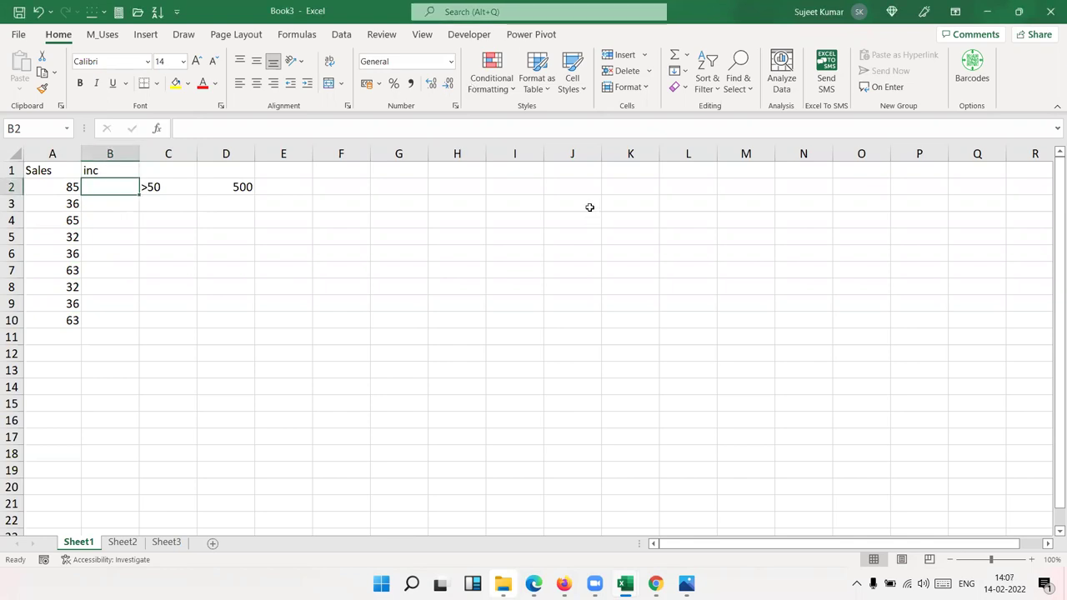
Step: Open the Visual Basic editor from the Developer tab and snap it beside the Excel workbook
left_click(471, 35)
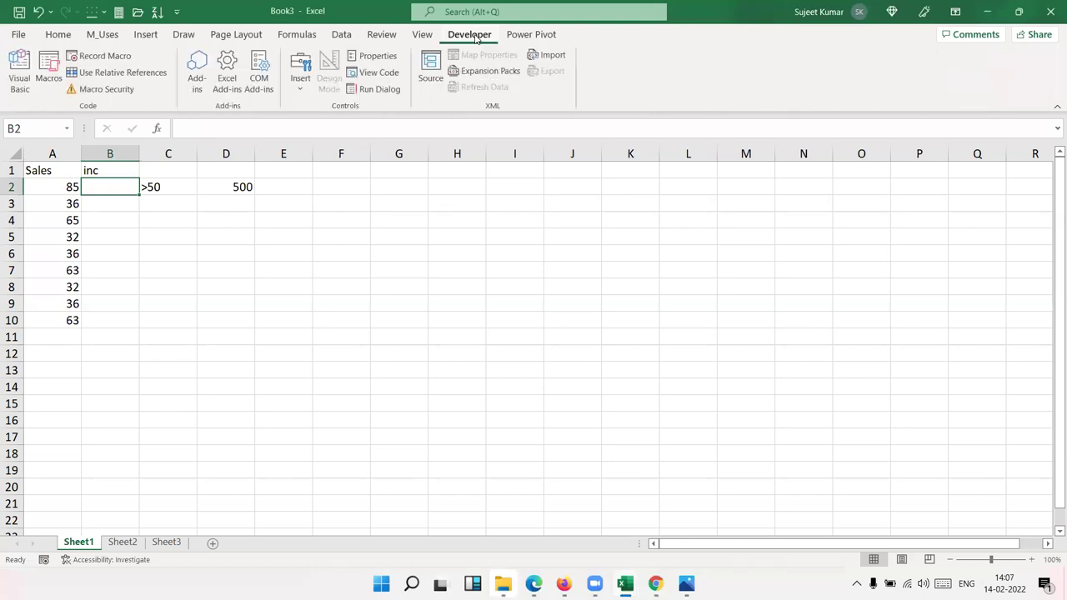
left_click(21, 70)
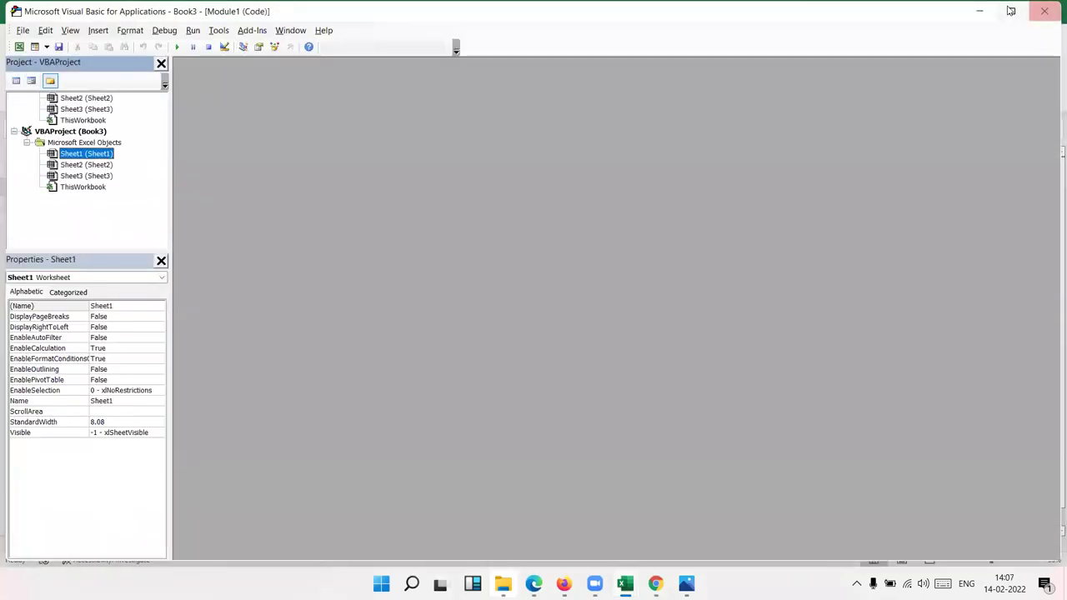
mouse_move(1011, 12)
left_click(925, 54)
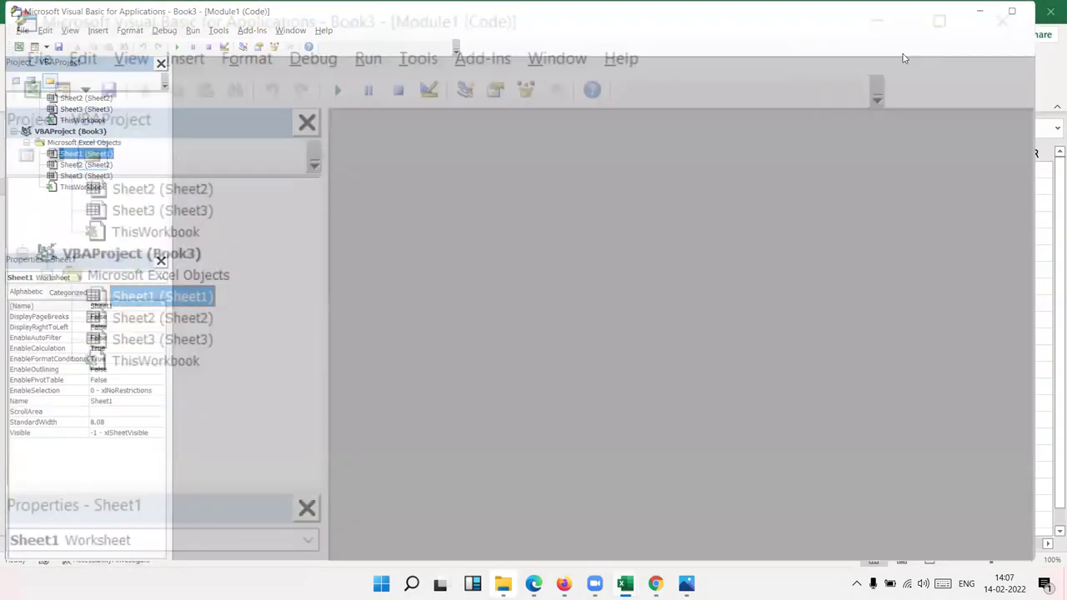
left_click(643, 154)
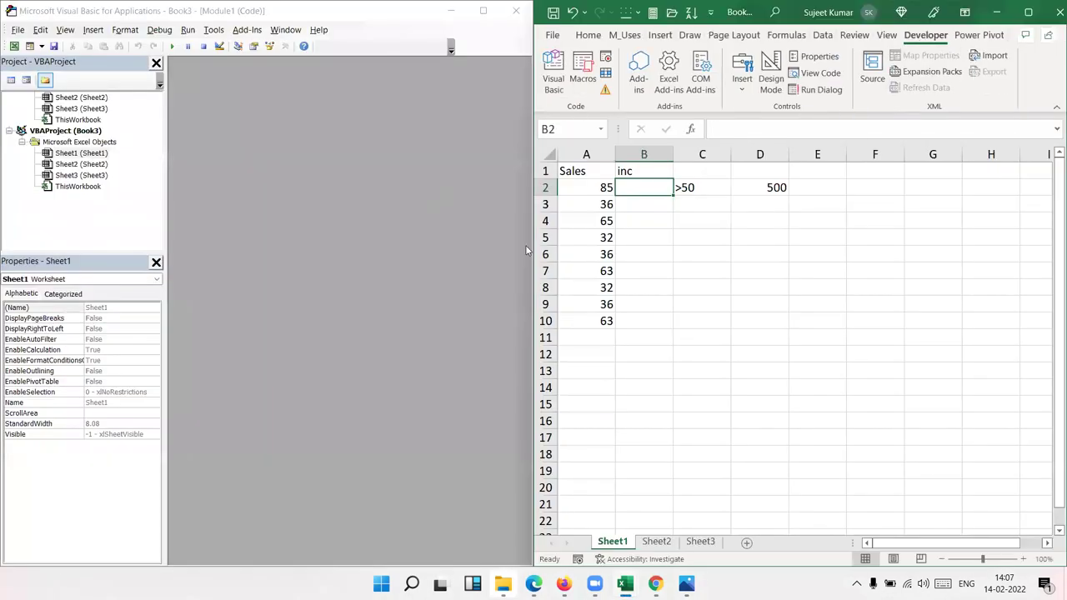
Step: Insert a new Module1 into Book3 and widen the code editor pane
left_click(93, 30)
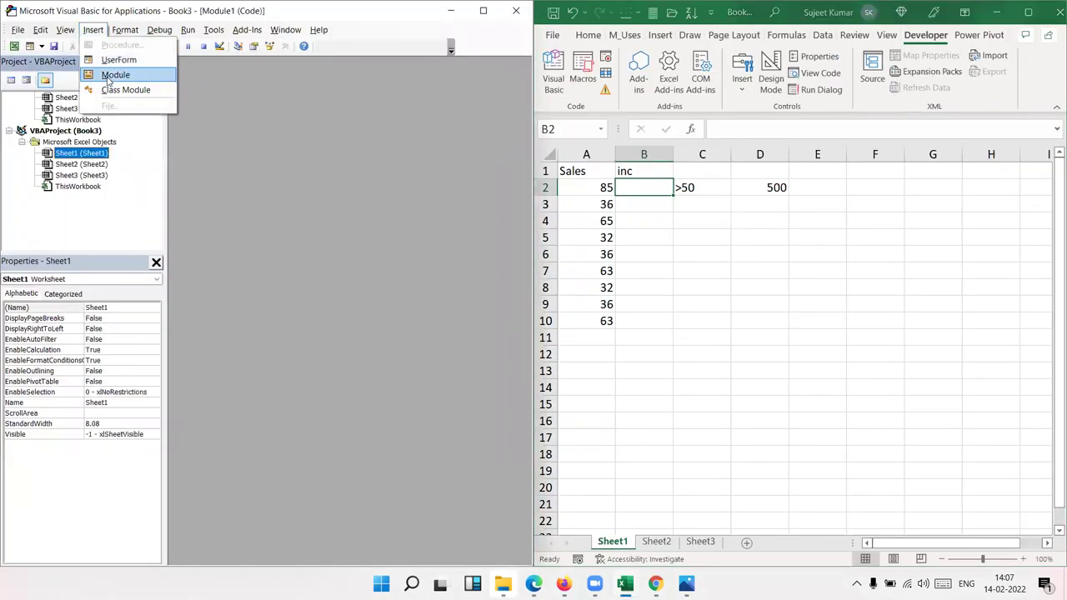
left_click(113, 74)
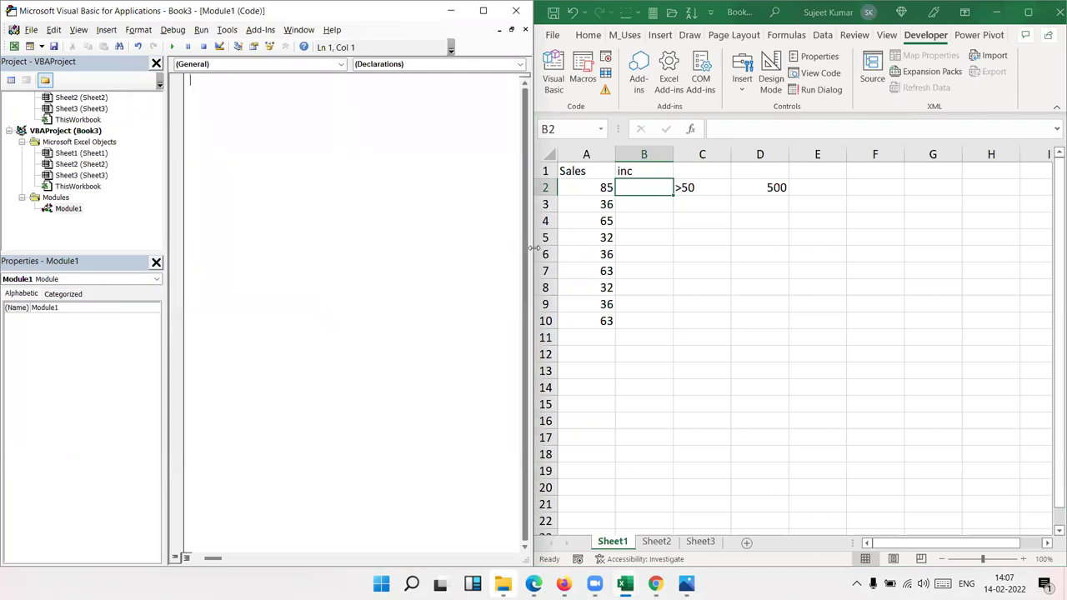
left_click_drag(531, 248, 585, 248)
left_click(773, 209)
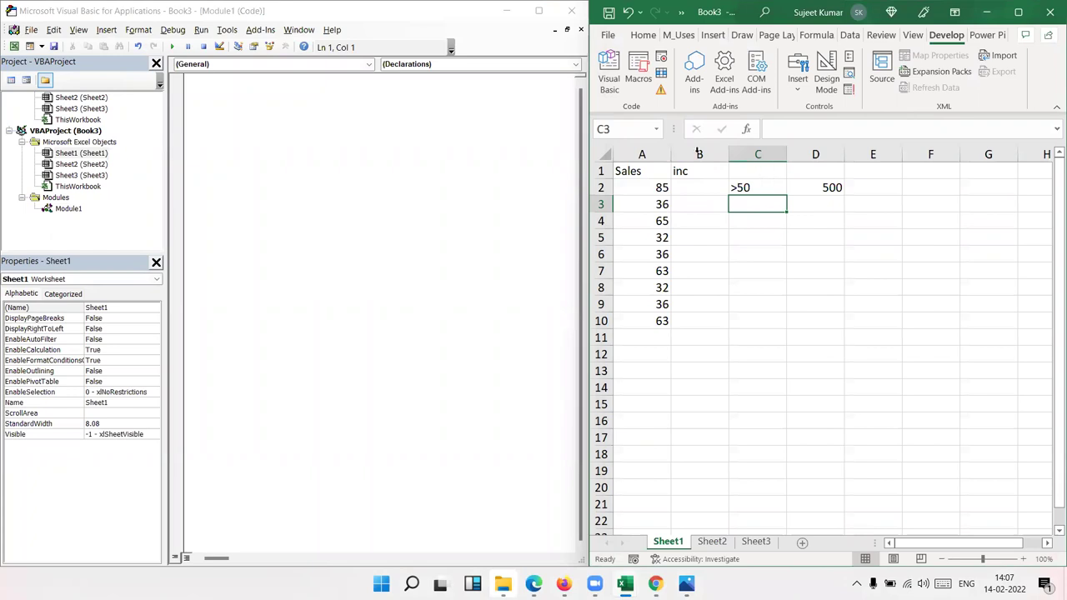
Step: Create the Sub if_1 procedure in Module1 with a blank line inside it
left_click(306, 129)
type("sub i")
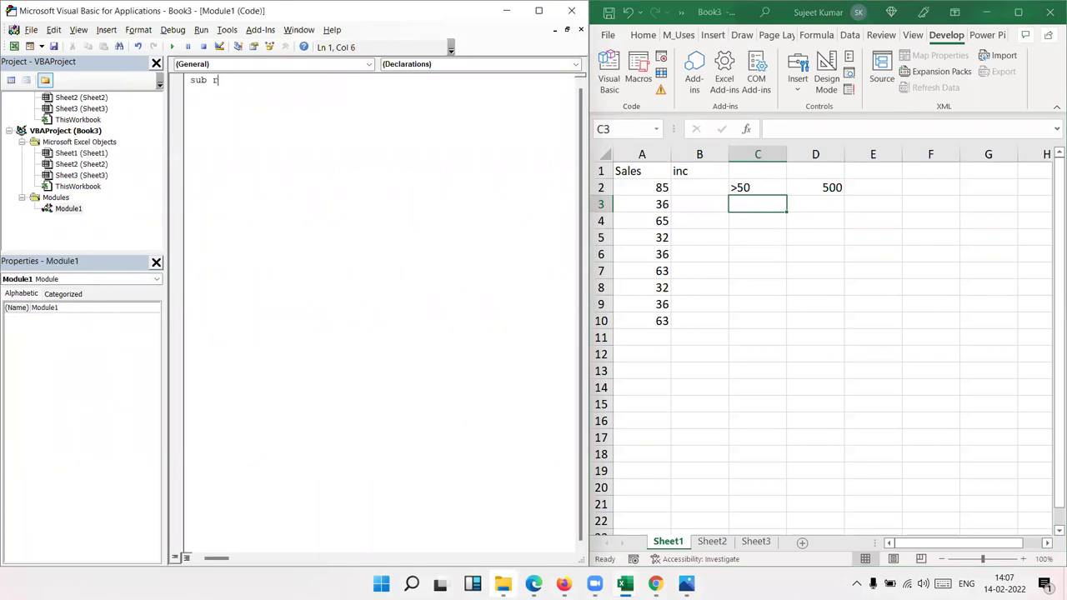
type("f ")
type("1()")
key("Return")
key("Return")
key("Return")
key("Return")
key("Up")
key("Up")
key("Up")
key("Return")
key("Up")
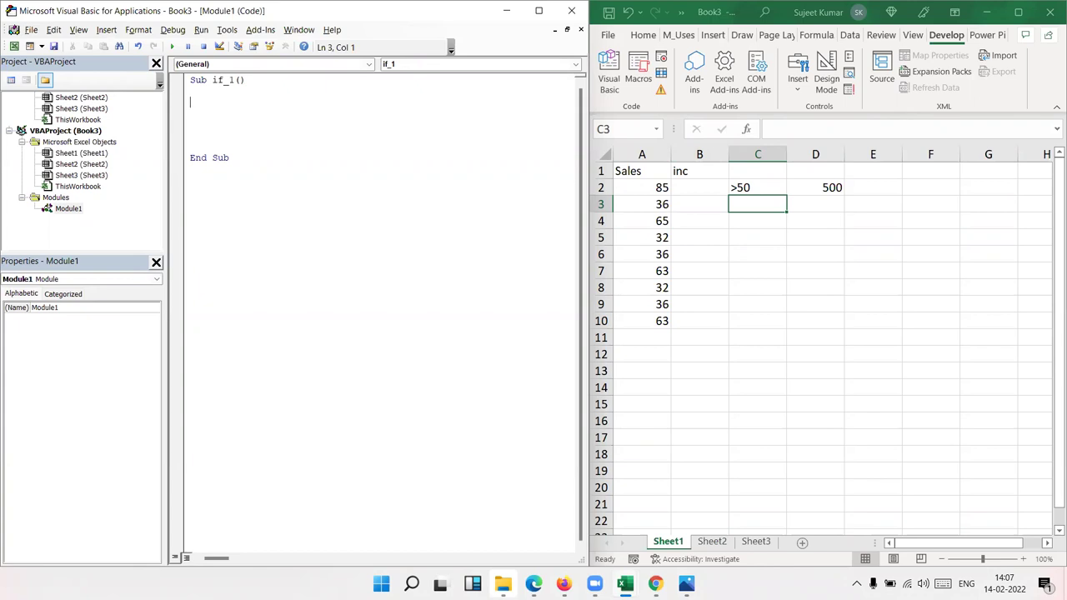
Step: Write If Range("A2").Value > 50 Then Range("B2").Value = 500 inside if_1
type("if ")
type("range(\"")
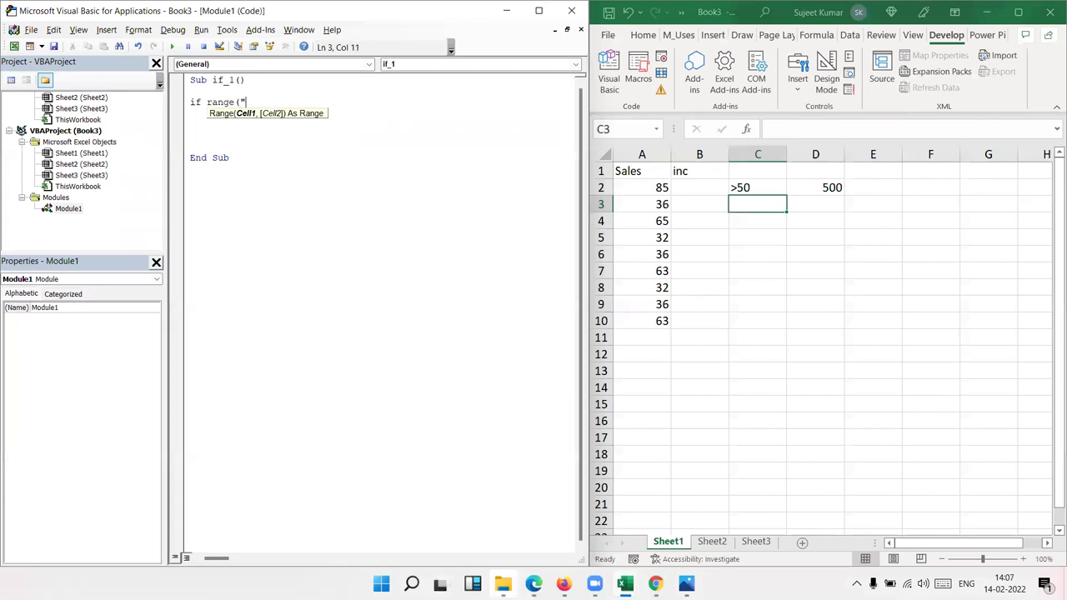
type("A2\").valu")
key("Tab")
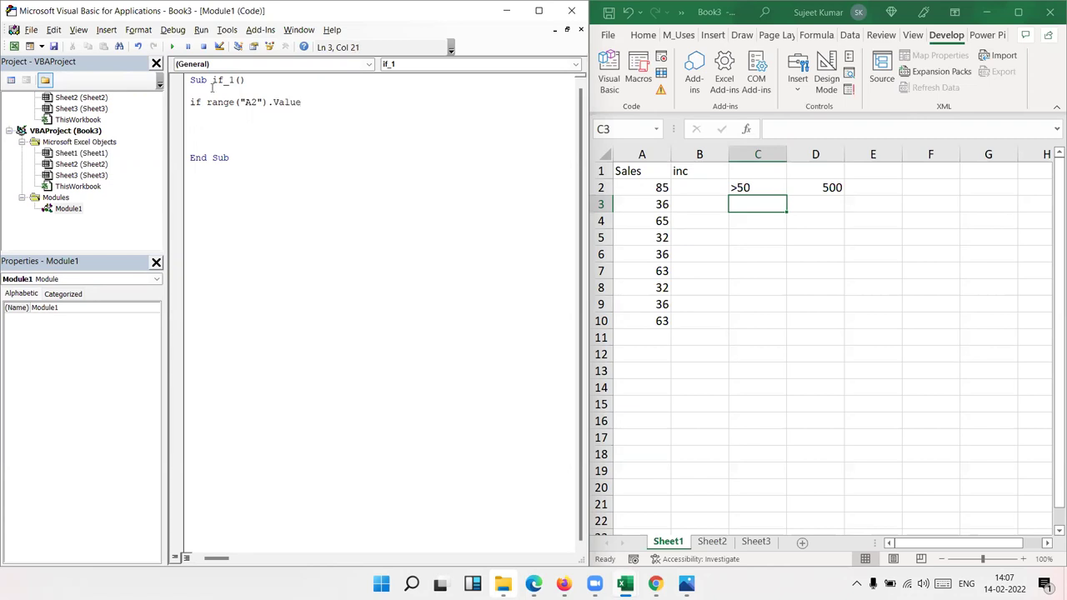
type(">50 ")
type("then ")
type("range(\"B2")
key("Return")
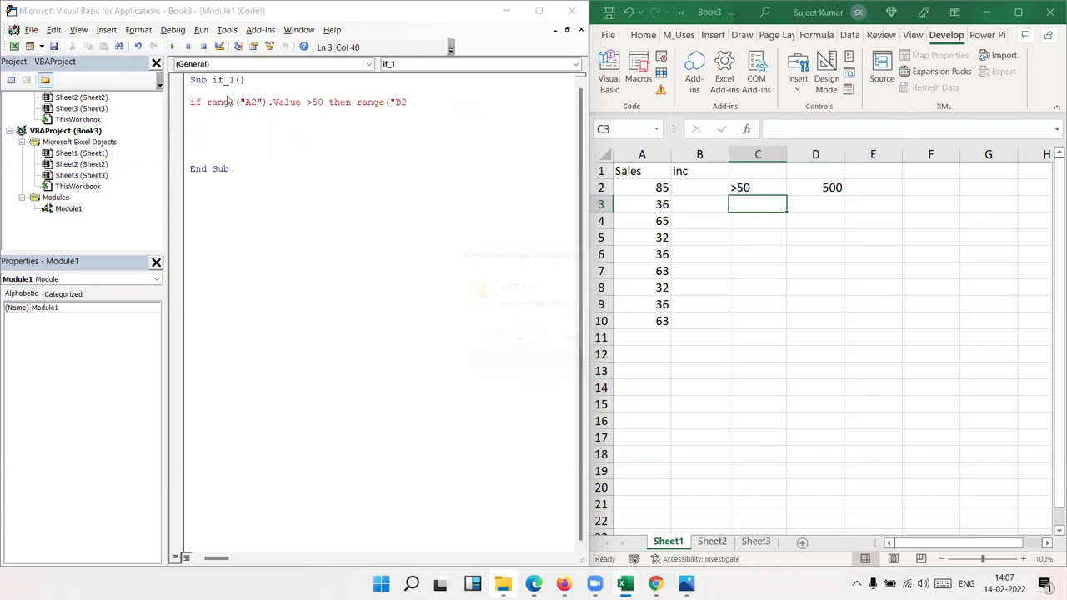
key("Return")
type("\")")
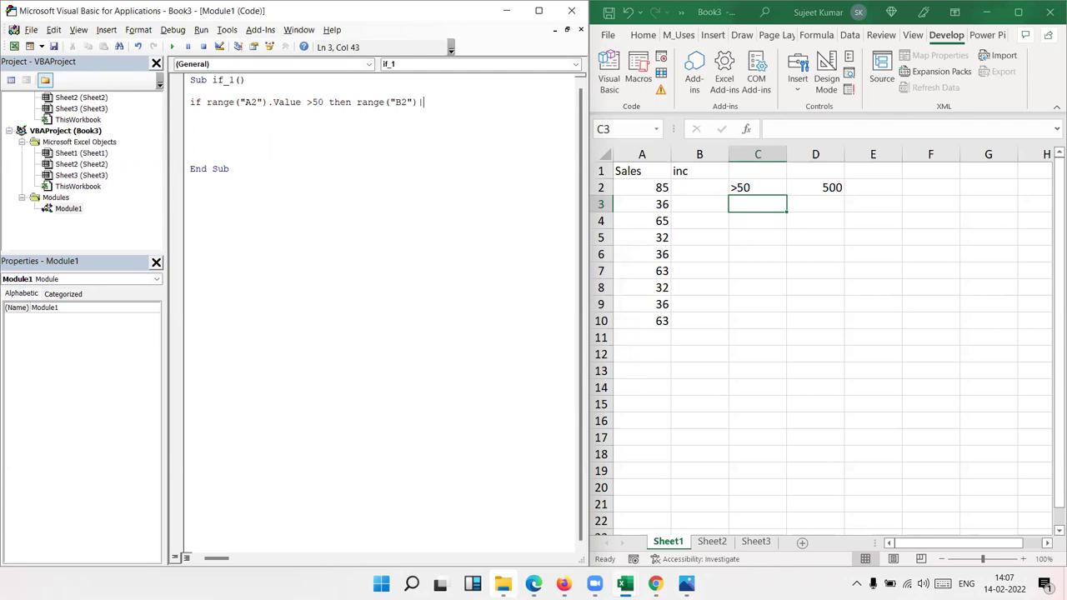
type(".")
key("BackSpace")
key("BackSpace")
key("BackSpace")
type(")")
type(".Value")
type(" = 52")
key("BackSpace")
type("00")
key("Return")
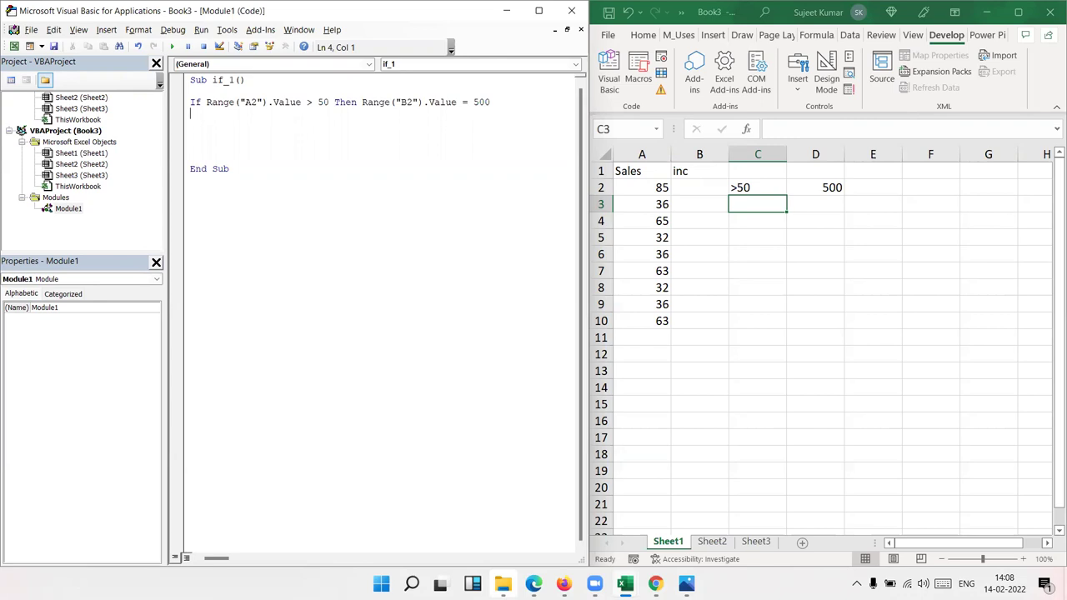
Step: Run if_1, confirm B2 shows 500, and toggle a breakpoint on the If line
left_click(172, 47)
left_click(708, 188)
left_click_drag(707, 205, 707, 240)
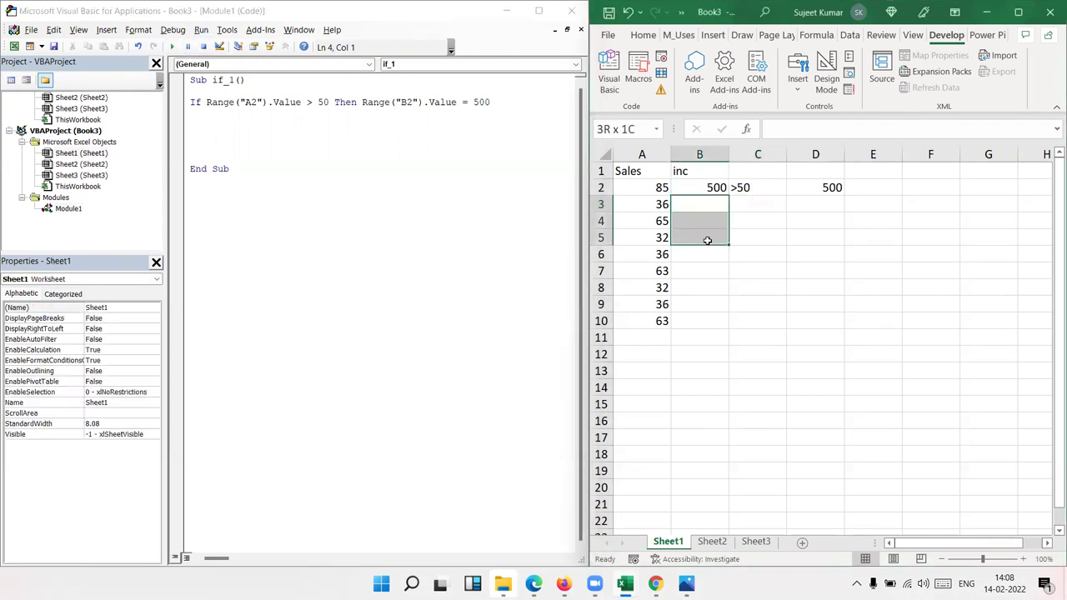
left_click(178, 103)
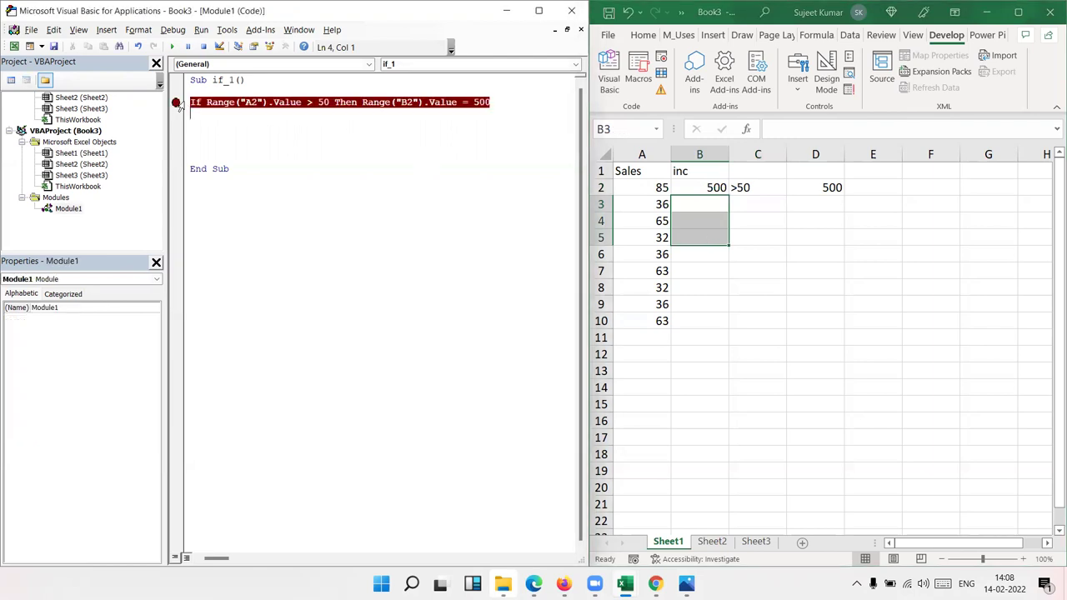
left_click(177, 102)
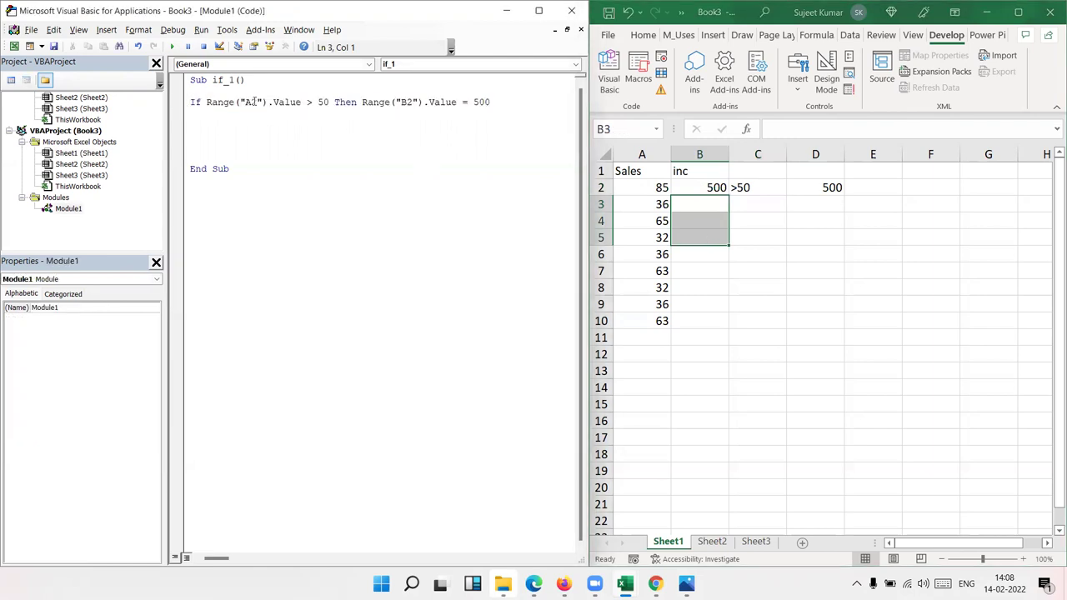
Step: Duplicate the If line, then delete the extra copies again
key("shift+Down")
key("ctrl+c")
key("ctrl+v")
key("ctrl+v")
key("ctrl+v")
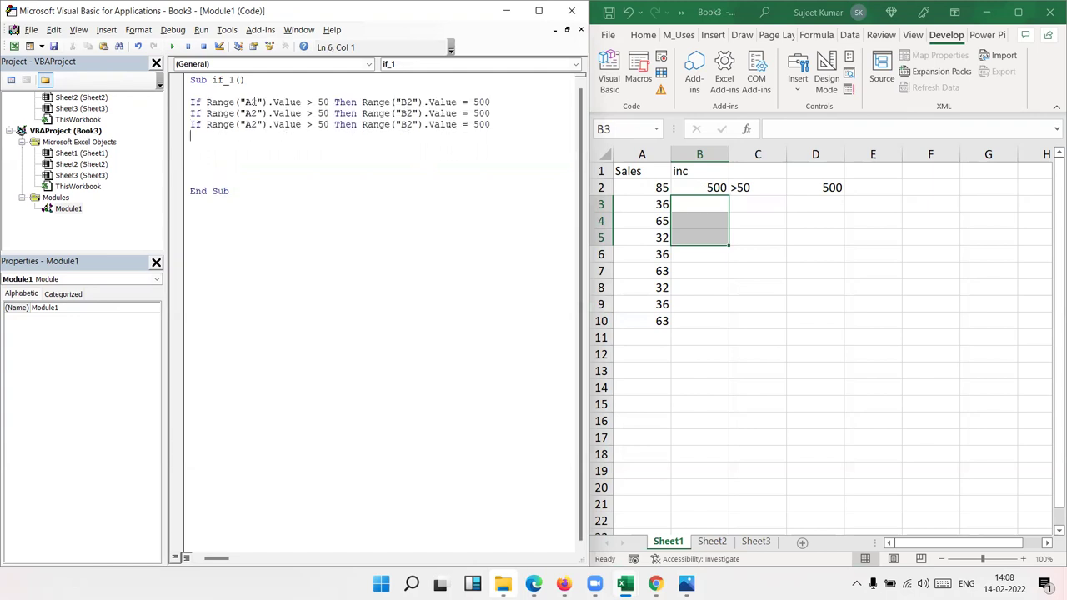
key("Up")
key("shift+Down")
key("shift+Down")
key("Delete")
Step: Insert a new line above the If and type For i = 2 To 10
key("Up")
key("Return")
key("Return")
key("Up")
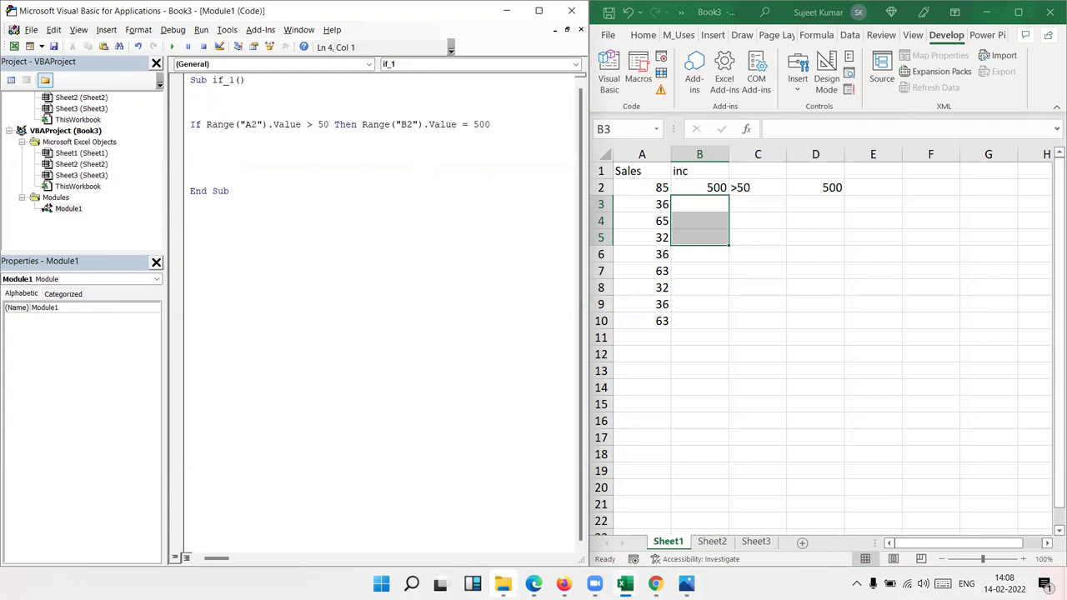
type("for i = 2to ")
type("10")
Step: Close the For i = 2 To 10 loop with a Next i line below the If statement
left_click(199, 157)
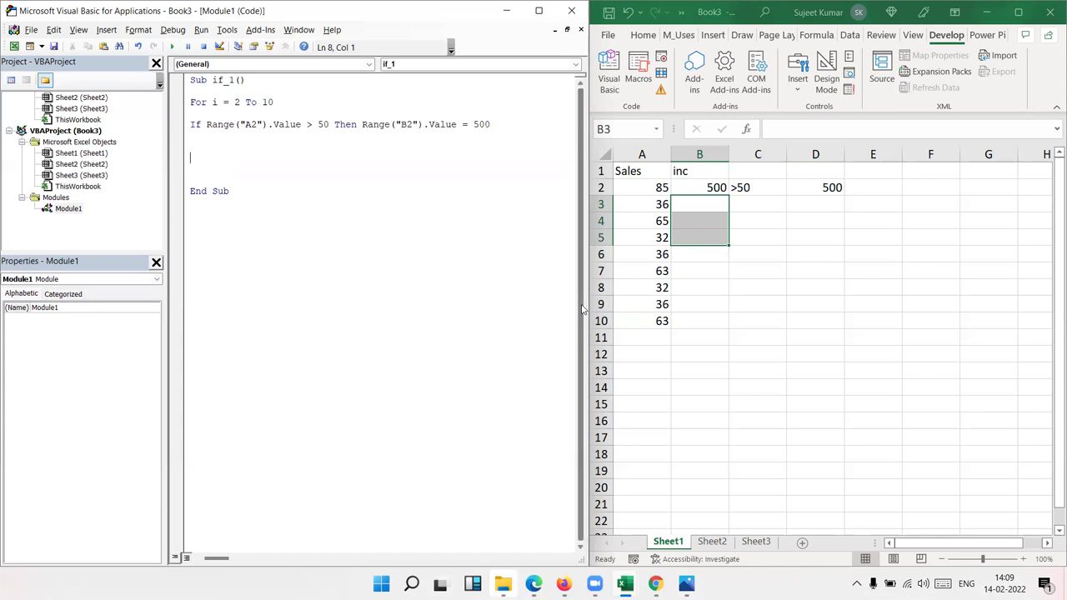
left_click_drag(657, 185, 662, 321)
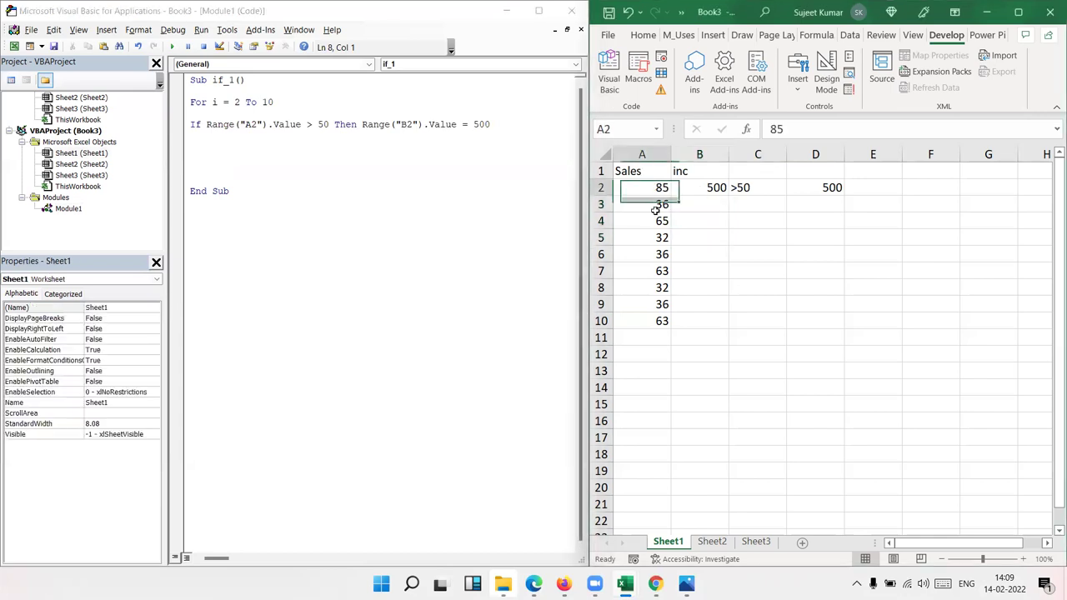
left_click(223, 157)
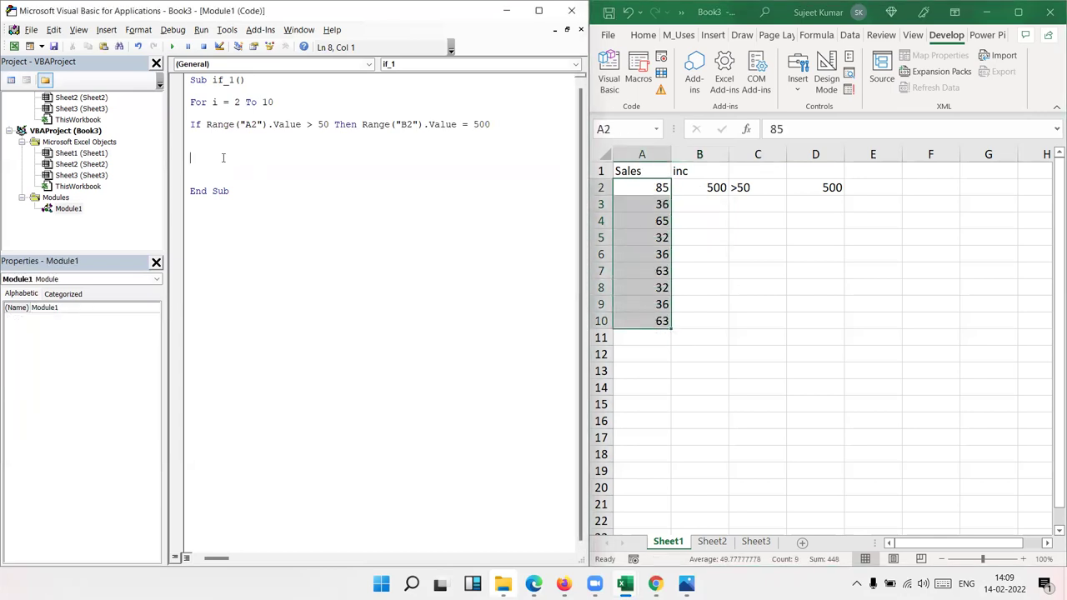
type("next i")
left_click(253, 138)
left_click(698, 187)
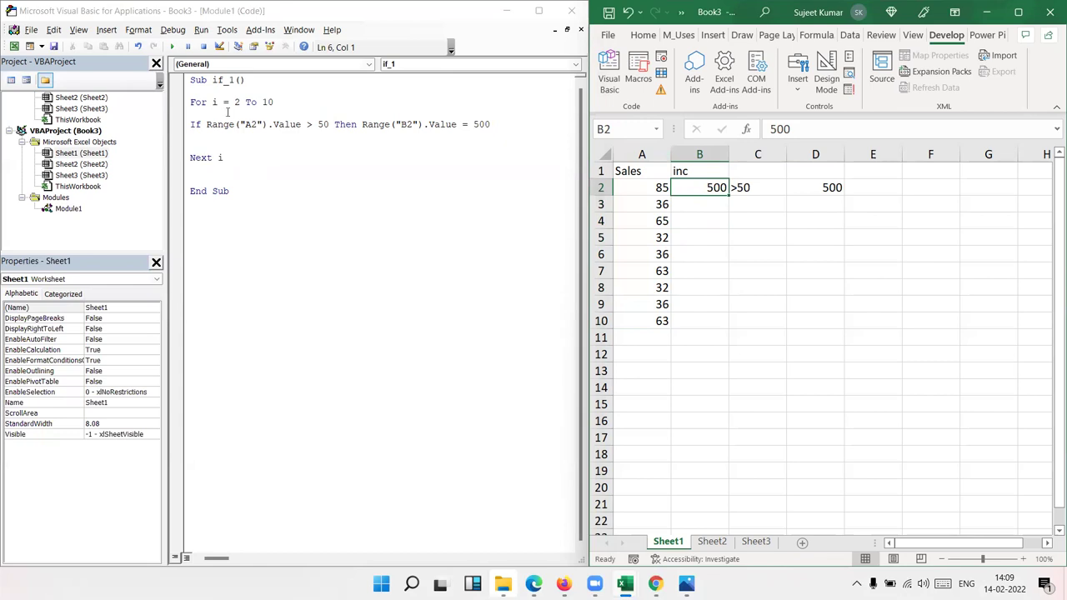
left_click_drag(212, 101, 225, 107)
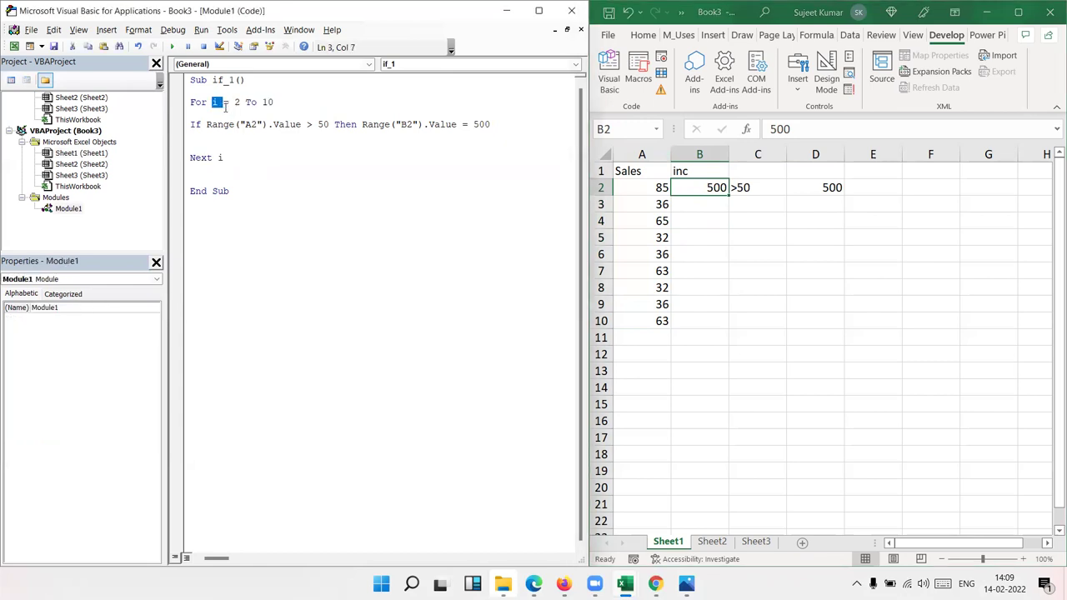
left_click(216, 146)
Step: Change Range("A2") to Range("A" & i) and Range("B2") to Range("B" & i)
key("F8")
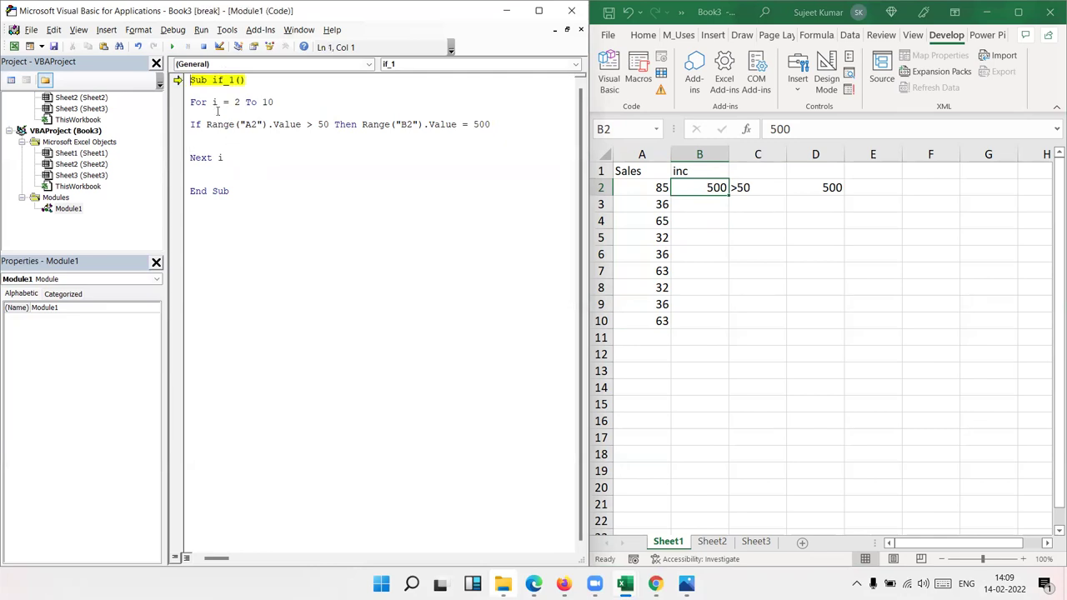
key("F8")
key("F8")
mouse_move(214, 101)
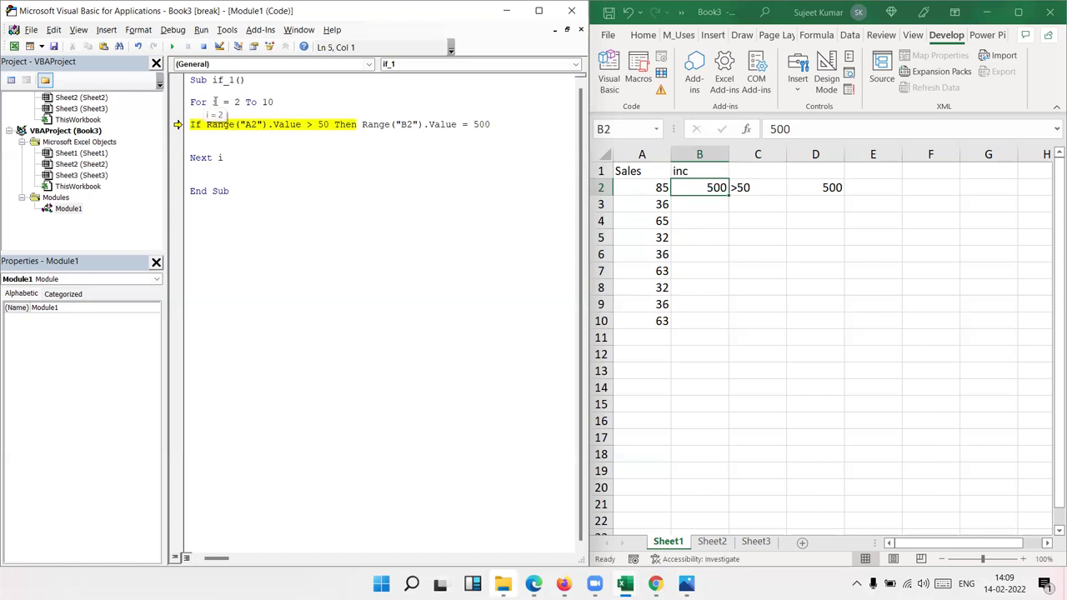
left_click(259, 125)
key("BackSpace")
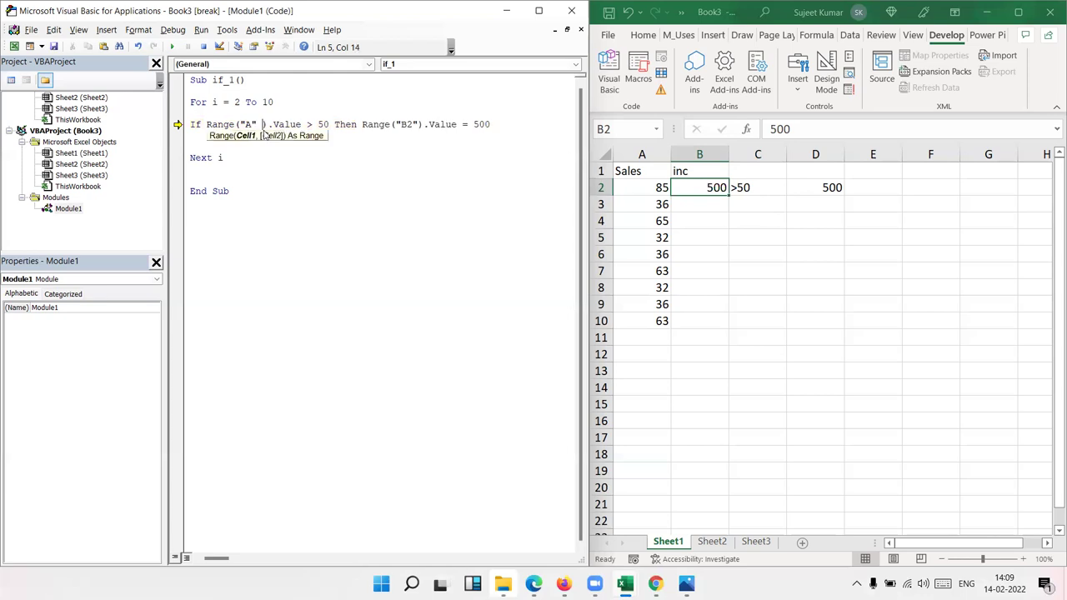
type("& i")
left_click(272, 158)
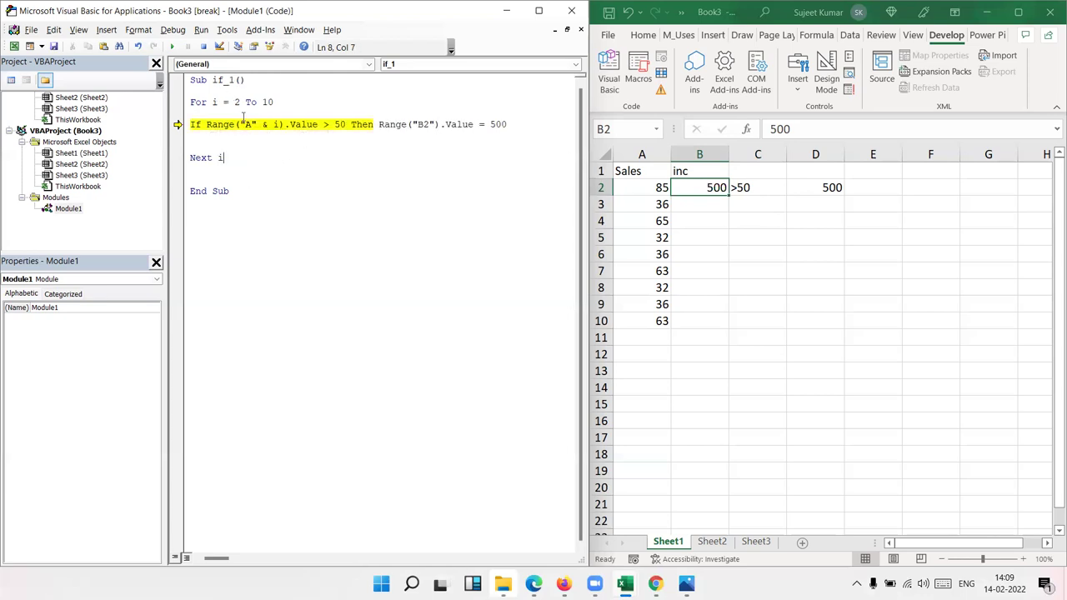
mouse_move(277, 125)
left_click(423, 123)
type("\" & i")
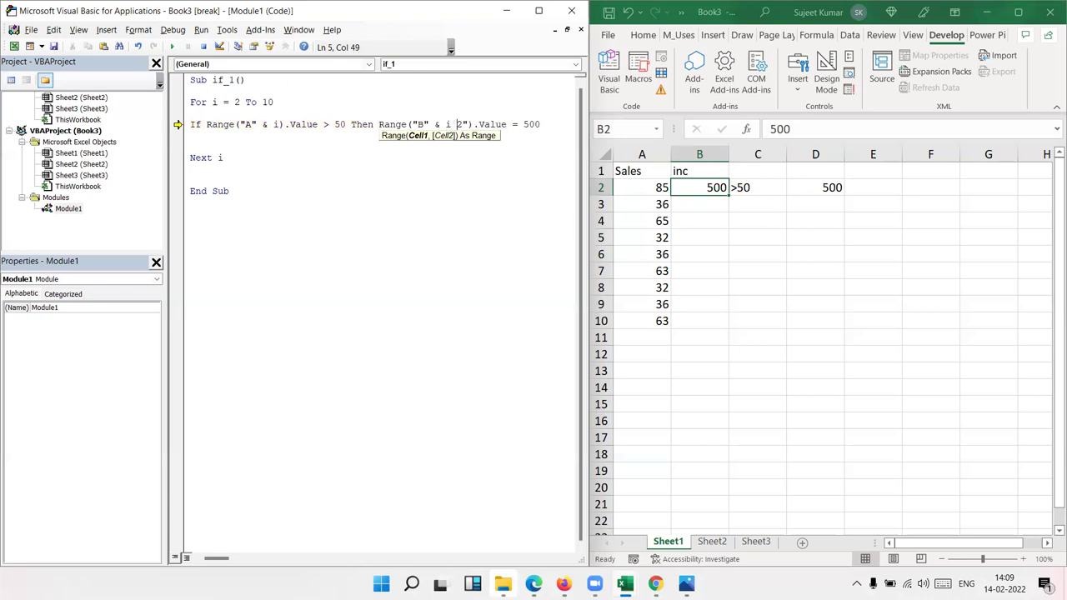
key("Delete")
key("Delete")
key("BackSpace")
left_click(380, 179)
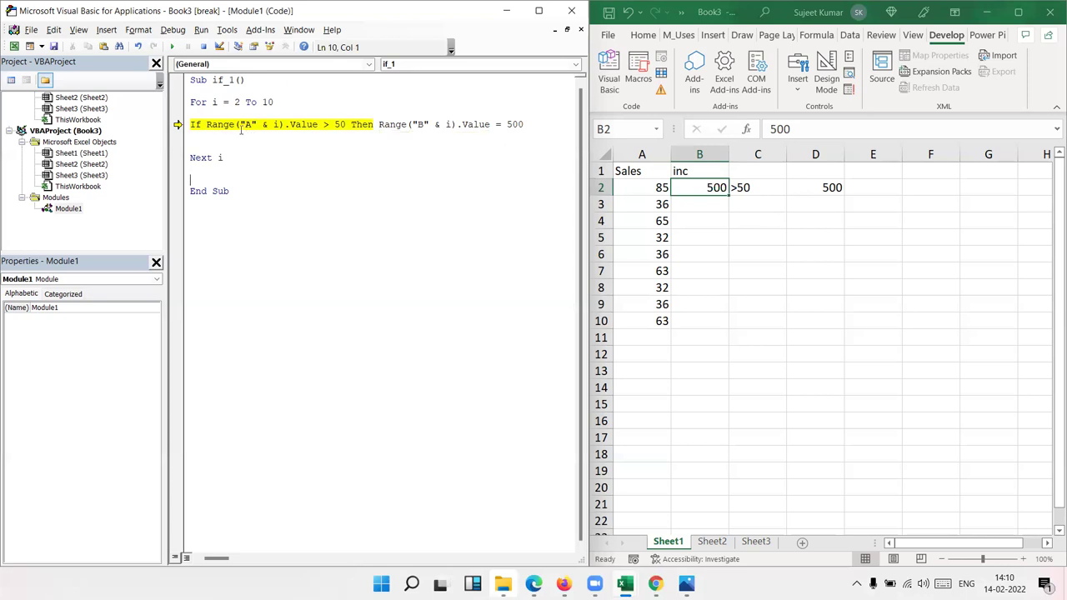
Step: Step through the loop with F8, writing 500 into B4 and B7, then reset the macro
key("F8")
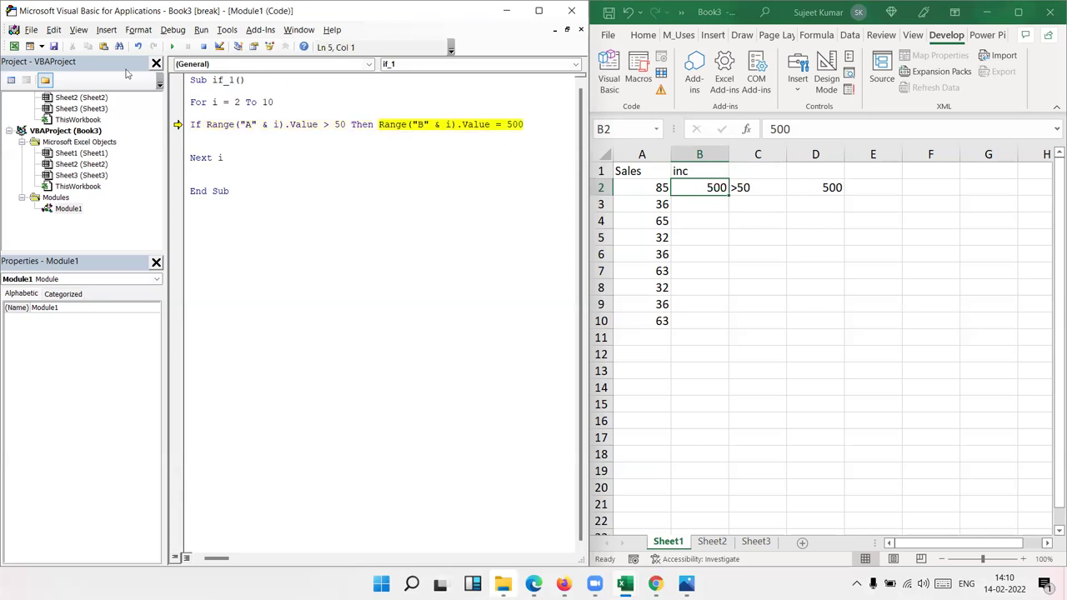
key("F8")
key("F8")
mouse_move(214, 101)
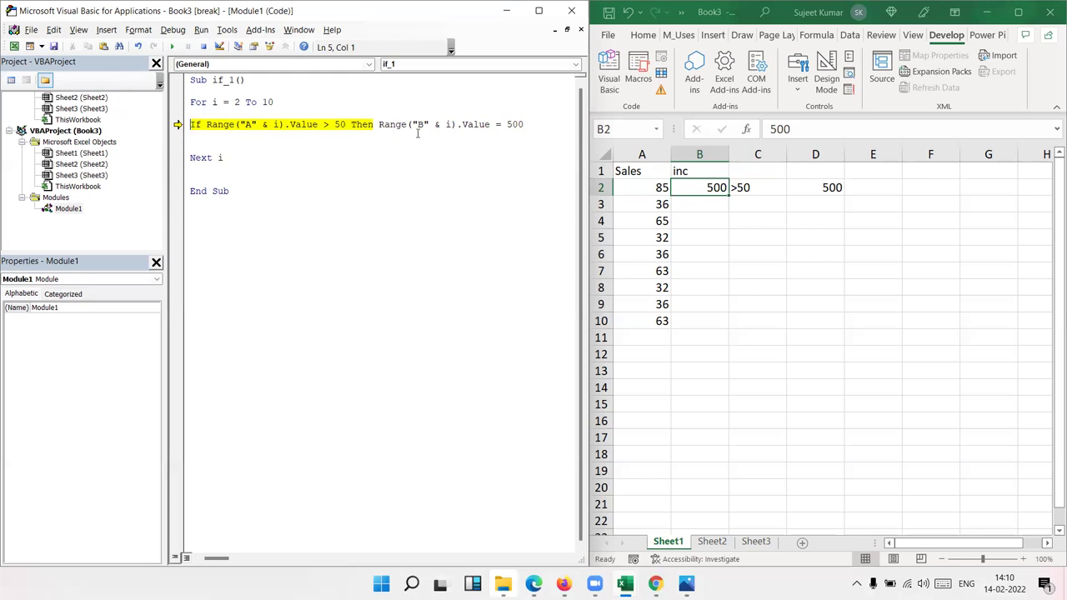
key("F8")
key("F8")
key("F8")
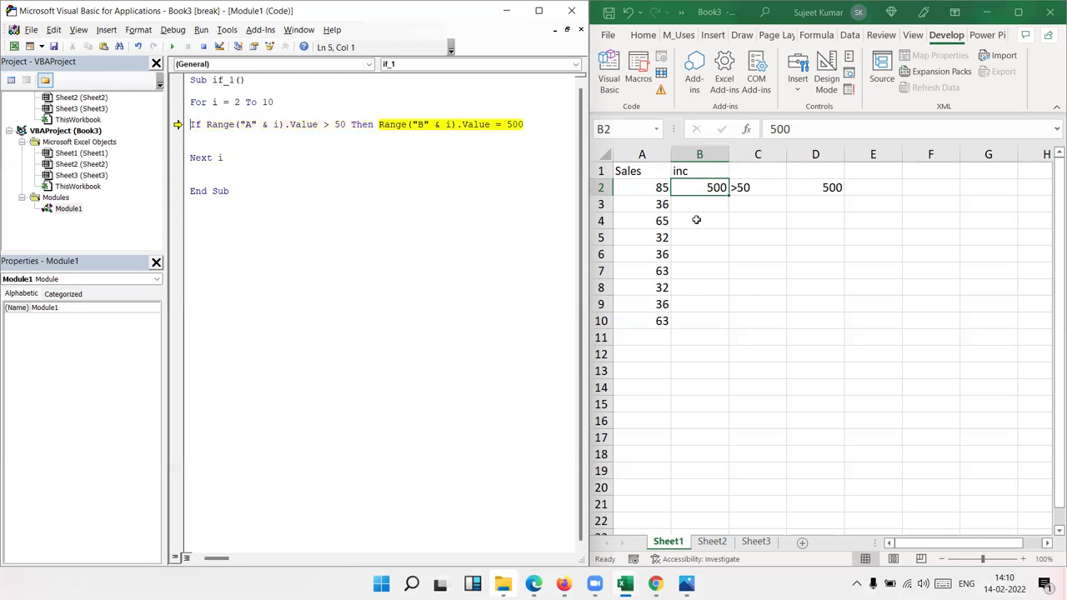
key("F8")
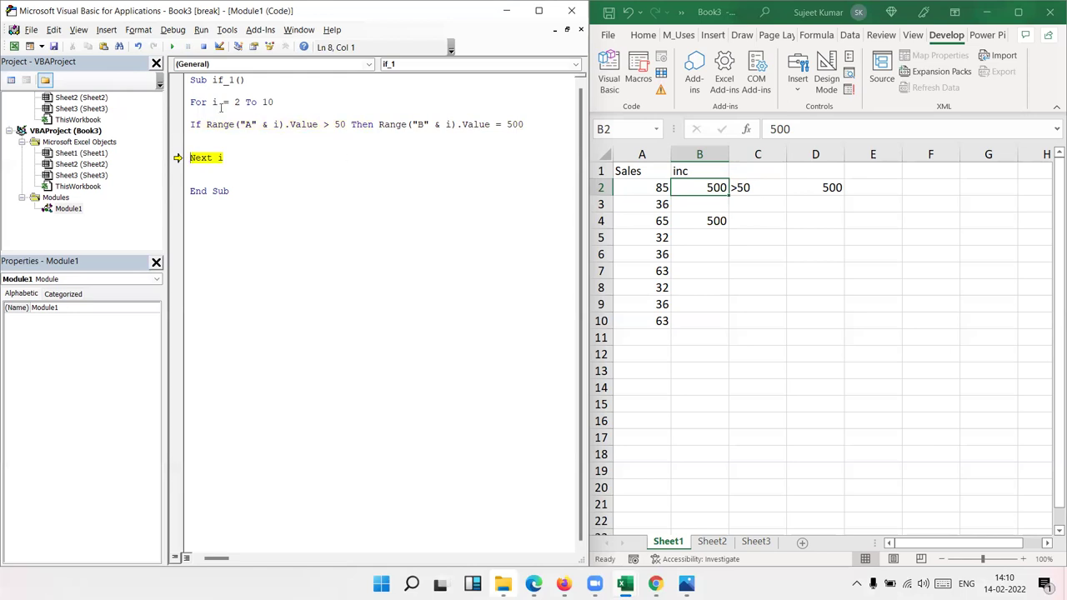
key("F8")
key("F8")
key("F8")
key("F8")
key("F8")
key("F8")
key("F8")
key("F8")
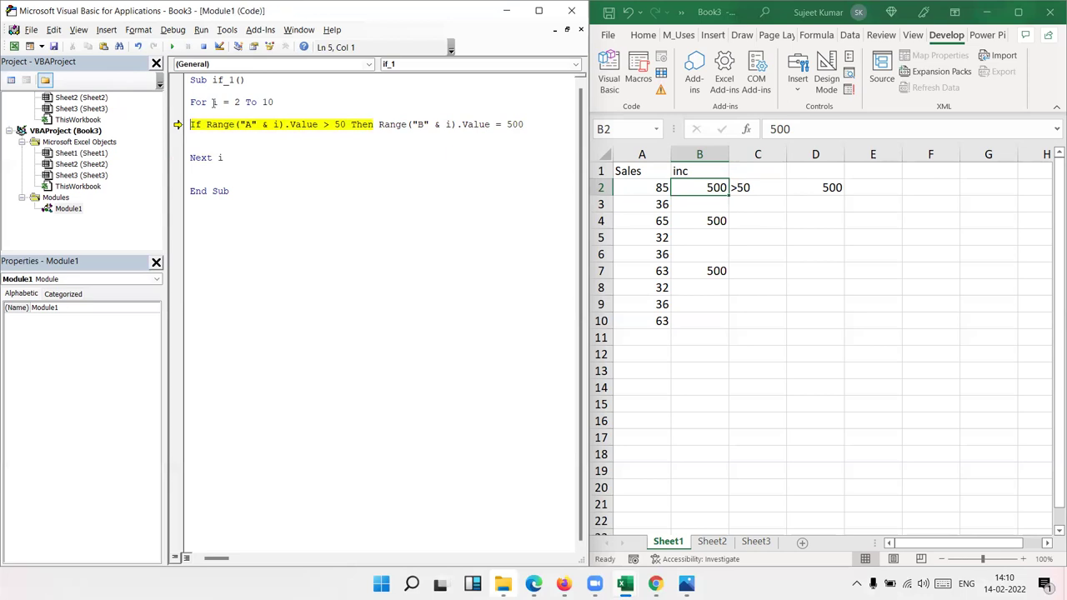
key("F8")
key("F8")
key("F8")
key("F8")
key("F8")
key("F8")
key("F8")
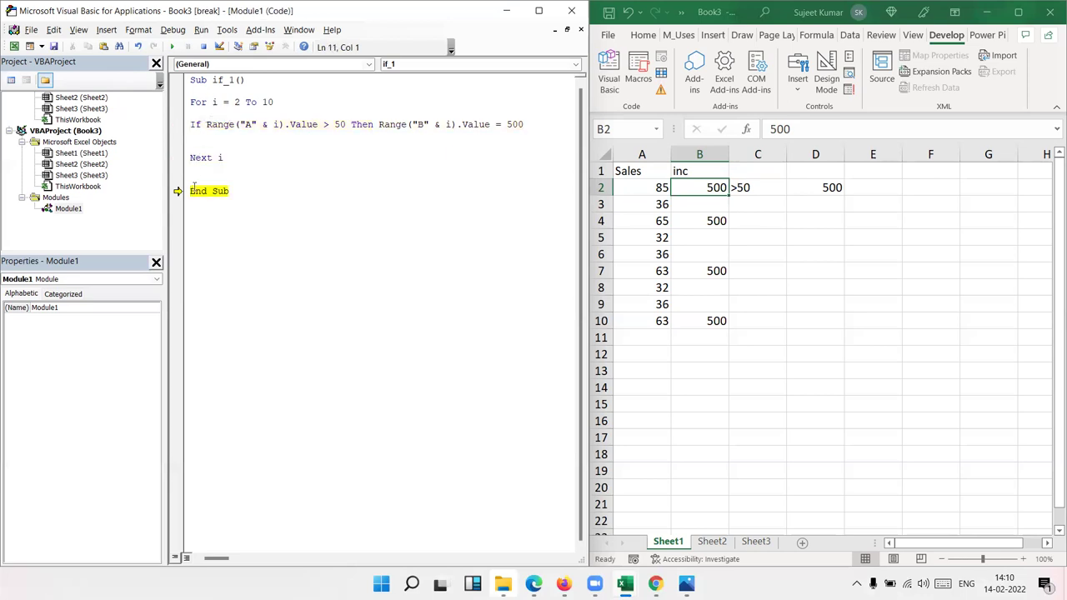
left_click(225, 174)
left_click(205, 47)
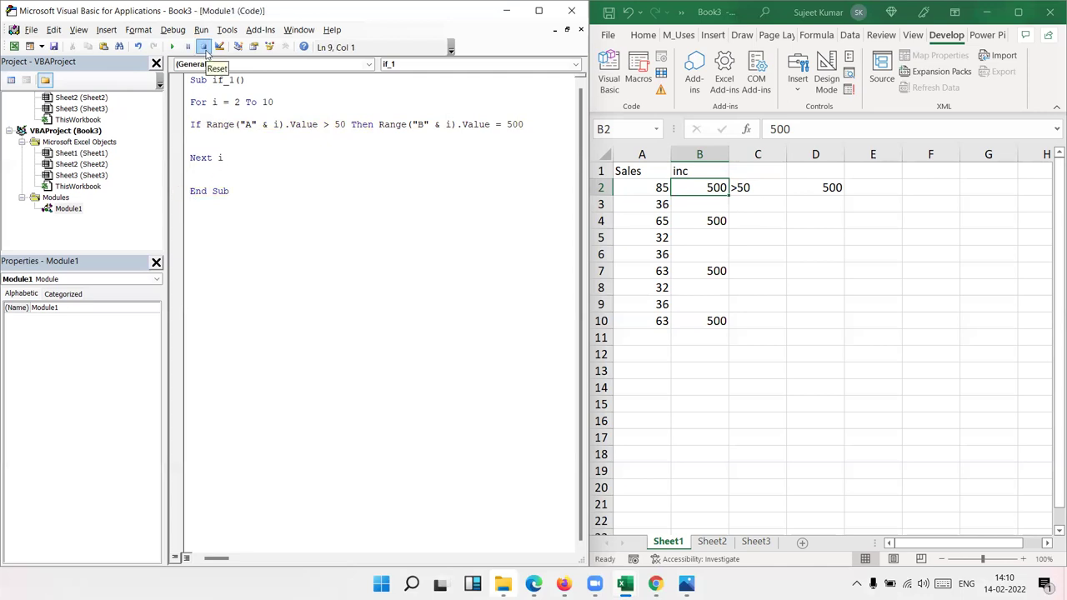
left_click(280, 212)
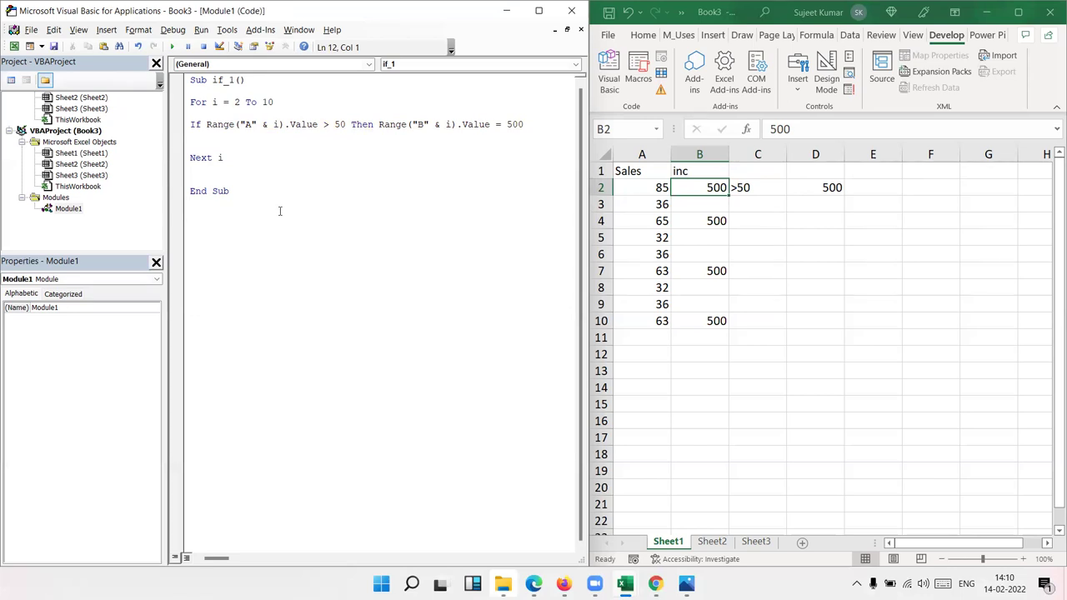
Step: Enter <50 in C3 and 100 in D3 under the >50 rule
left_click(760, 201)
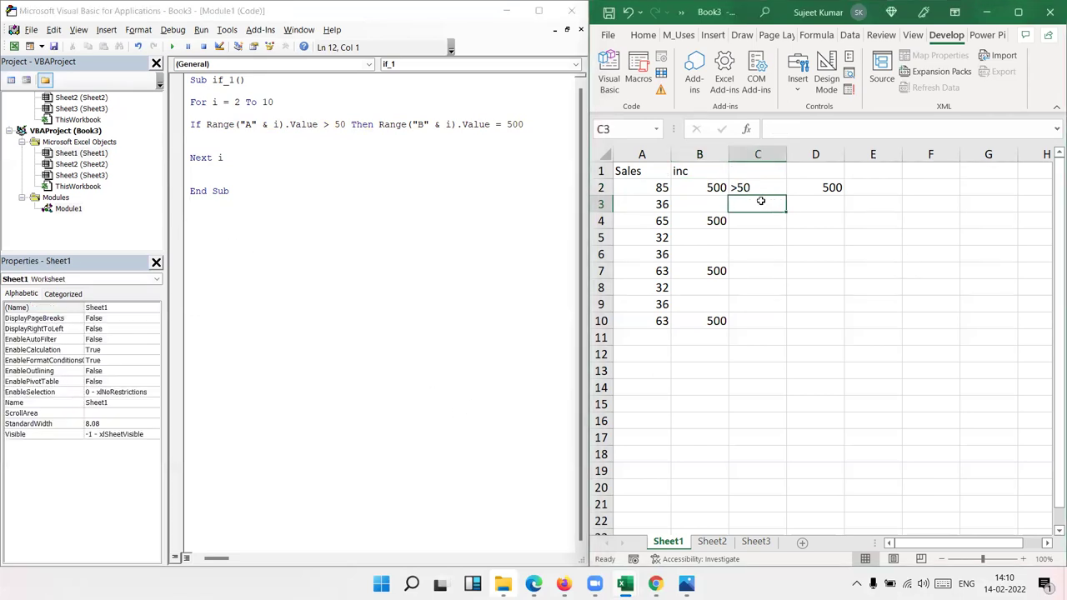
type("<50")
key("Tab")
type("1000")
key("Return")
key("Up")
type("100")
key("Return")
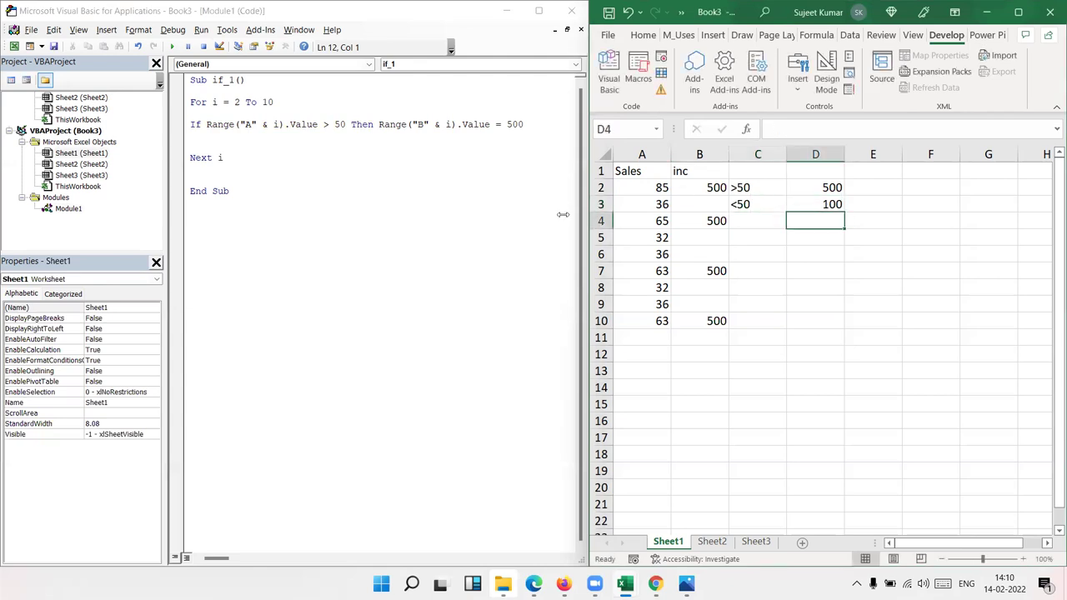
Step: Copy the whole if_1 procedure and paste a duplicate below it
left_click(262, 253)
key("ctrl+a")
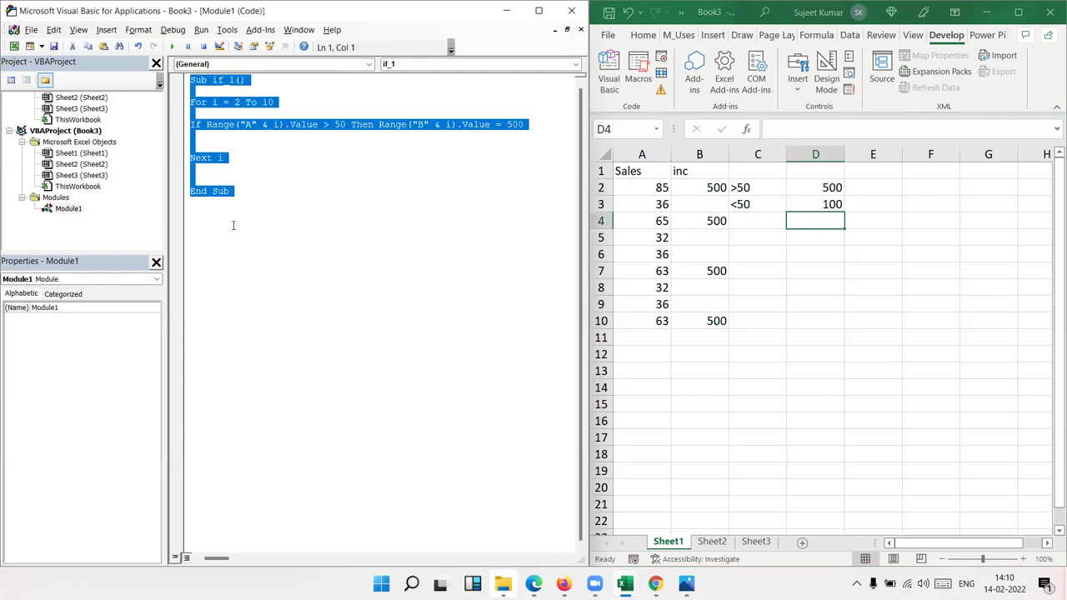
key("ctrl+c")
left_click(234, 225)
key("ctrl+v")
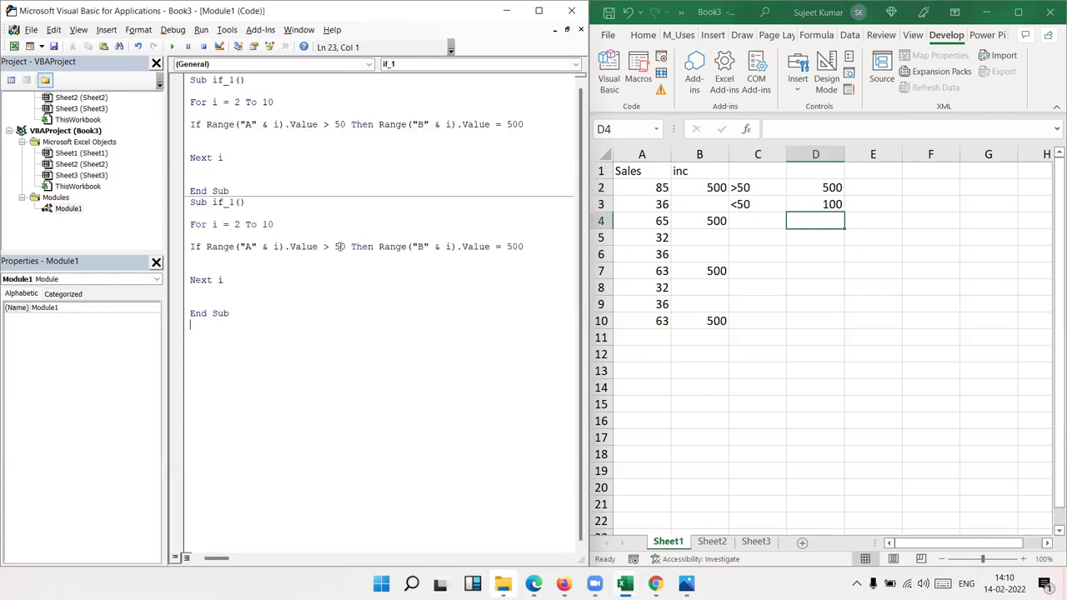
Step: Split the copied If onto two lines and add an Else branch holding a copy of the 500 statement
left_click_drag(378, 246, 390, 246)
left_click(378, 246)
key("Return")
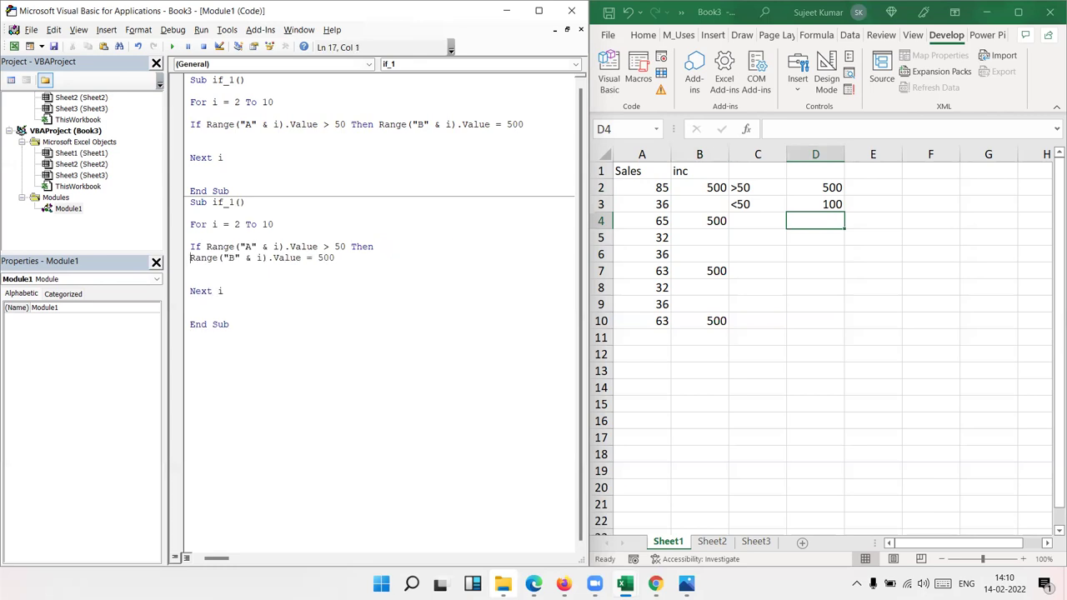
left_click(190, 268)
type("Else")
key("Return")
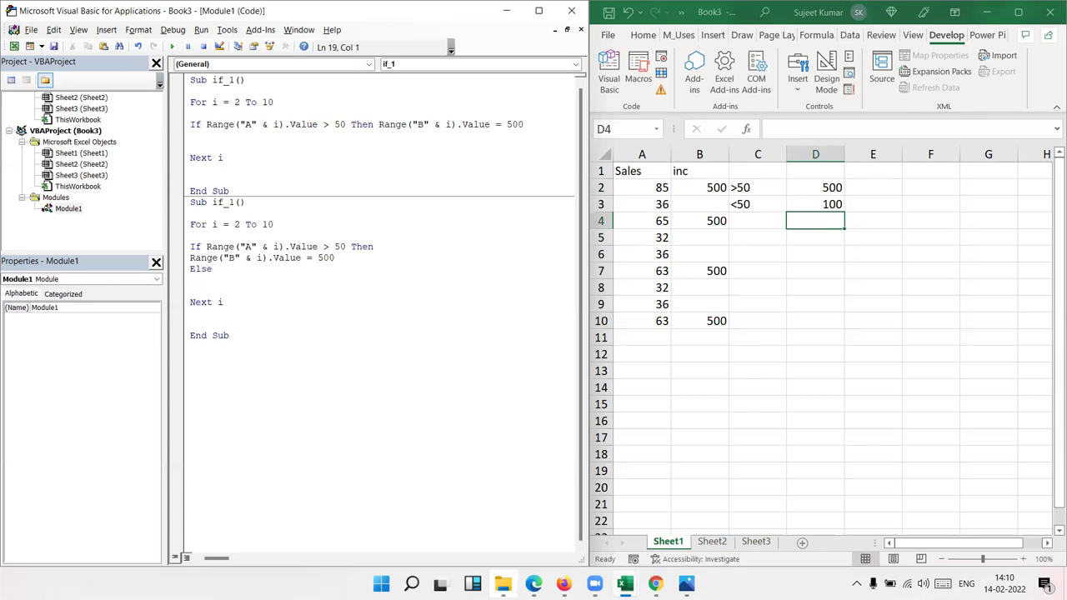
key("Up")
key("Up")
key("shift+Down")
key("Right")
key("Down")
key("ctrl+v")
Step: Change the Else branch value to 100 and close the block with End If
left_click(334, 280)
double_click(326, 280)
type("100")
key("Return")
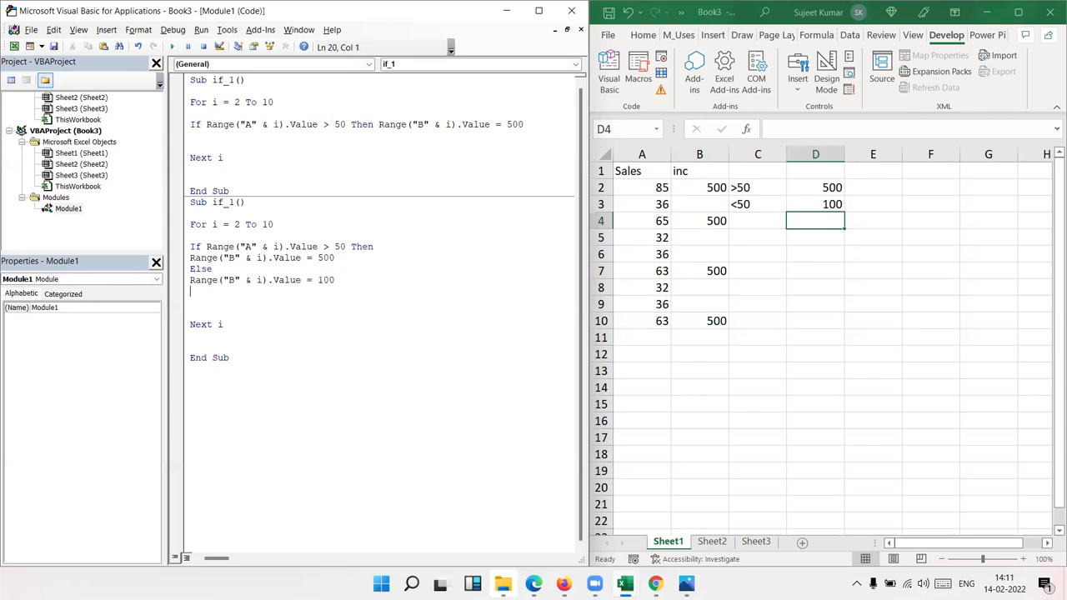
type("end if")
key("Down")
key("Down")
Step: Highlight parts of the original one-line If and the new If…Else block to compare them
left_click(236, 124)
key("shift+End")
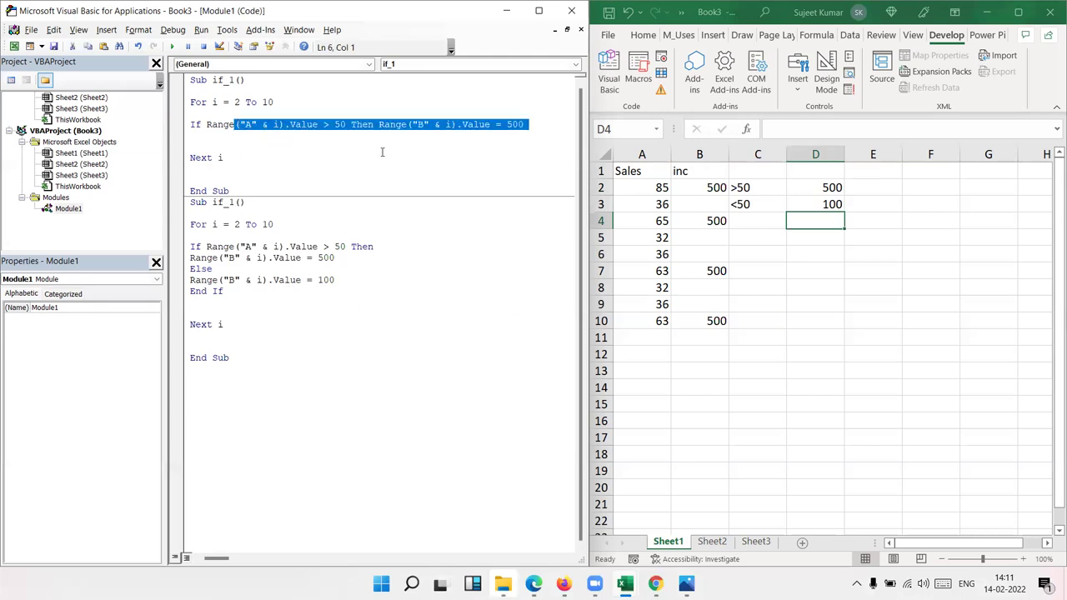
left_click(399, 137)
left_click_drag(389, 125, 435, 125)
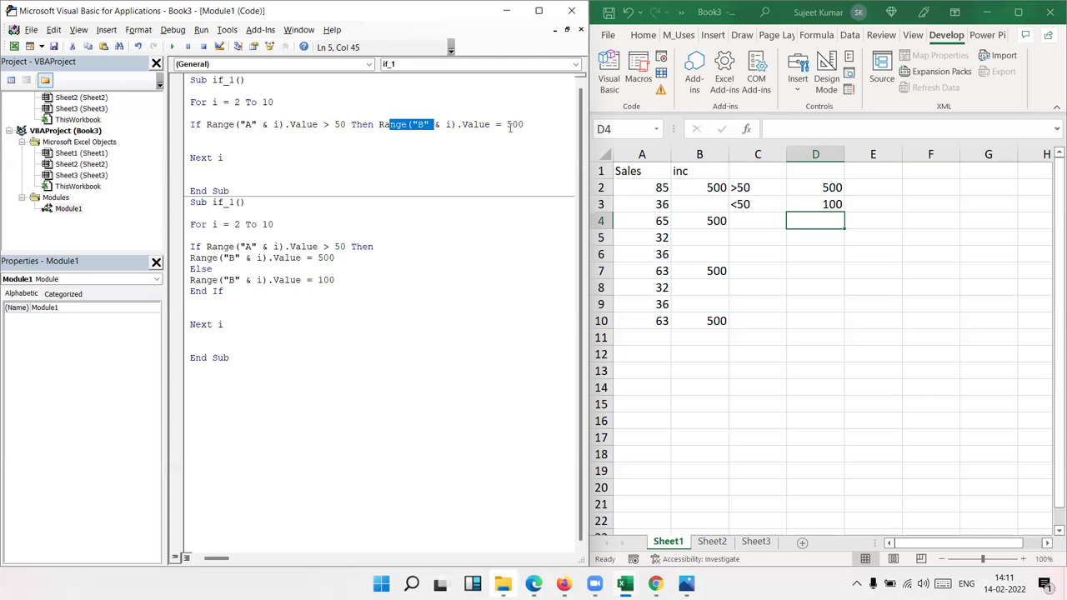
left_click_drag(228, 258, 212, 269)
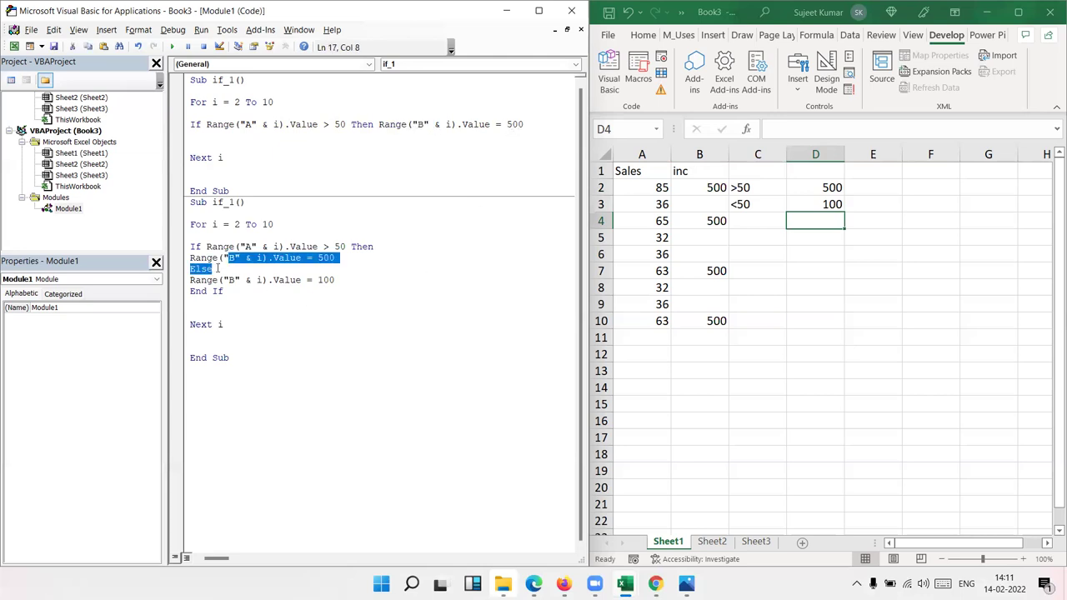
left_click(217, 302)
double_click(205, 280)
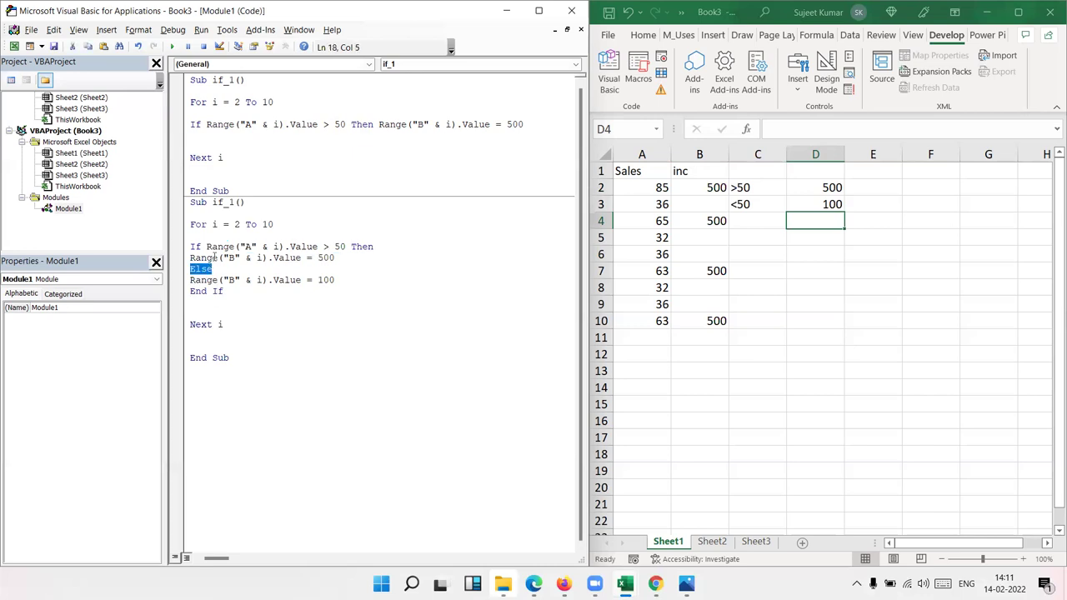
left_click_drag(216, 246, 334, 247)
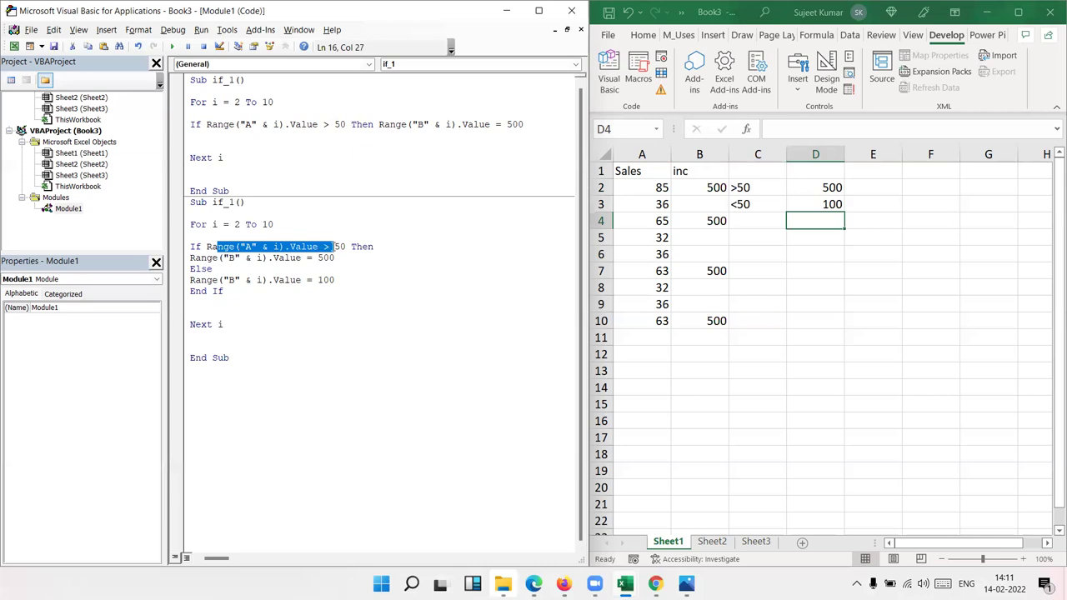
left_click(250, 256)
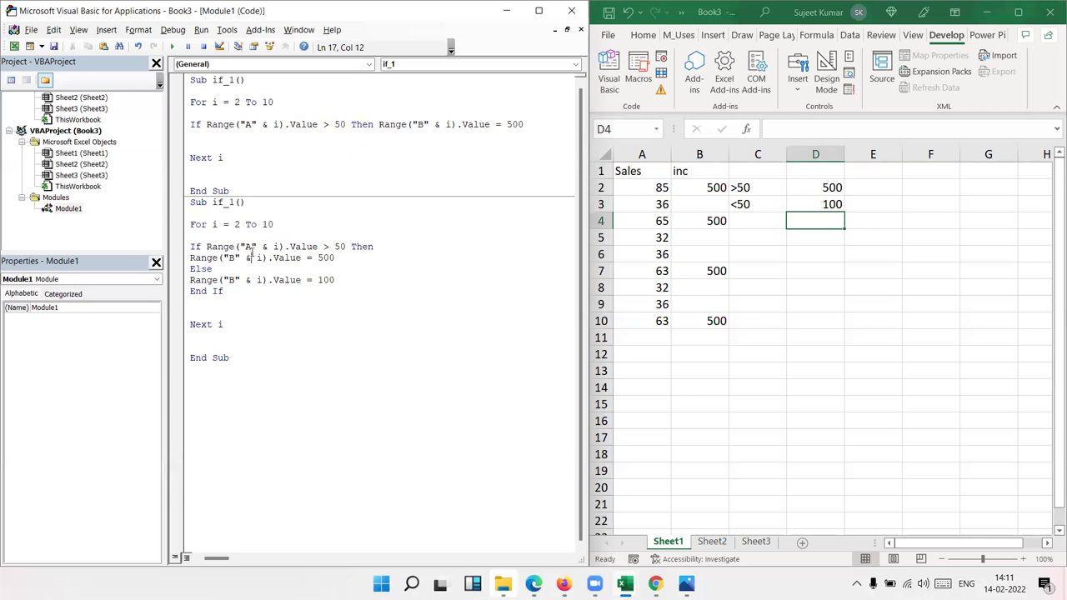
Step: Fix the duplicate-name compile error by renaming the copied procedure to if_2
key("F5")
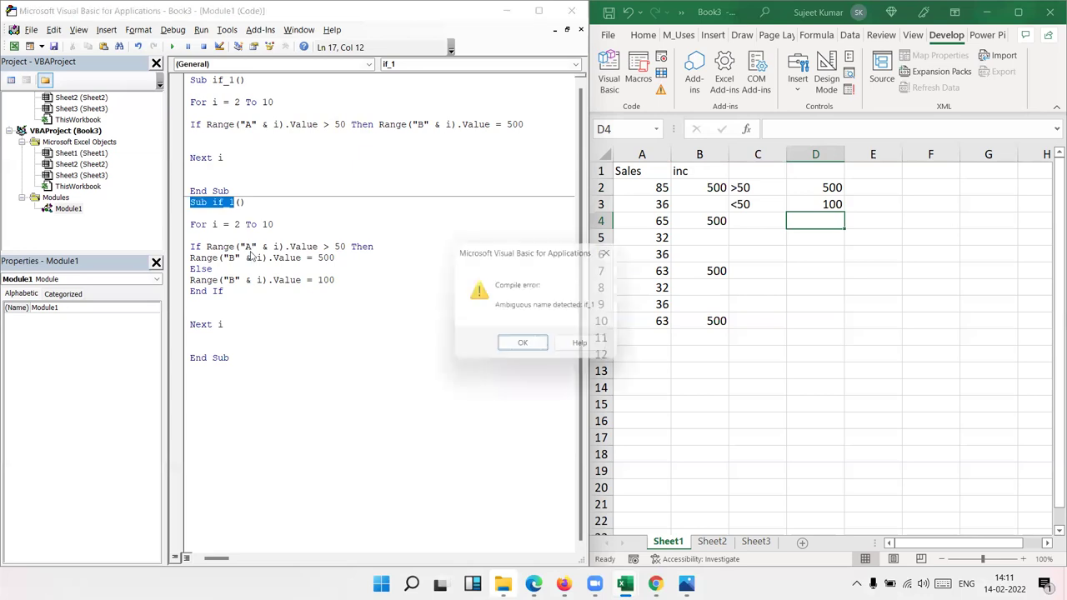
left_click(524, 347)
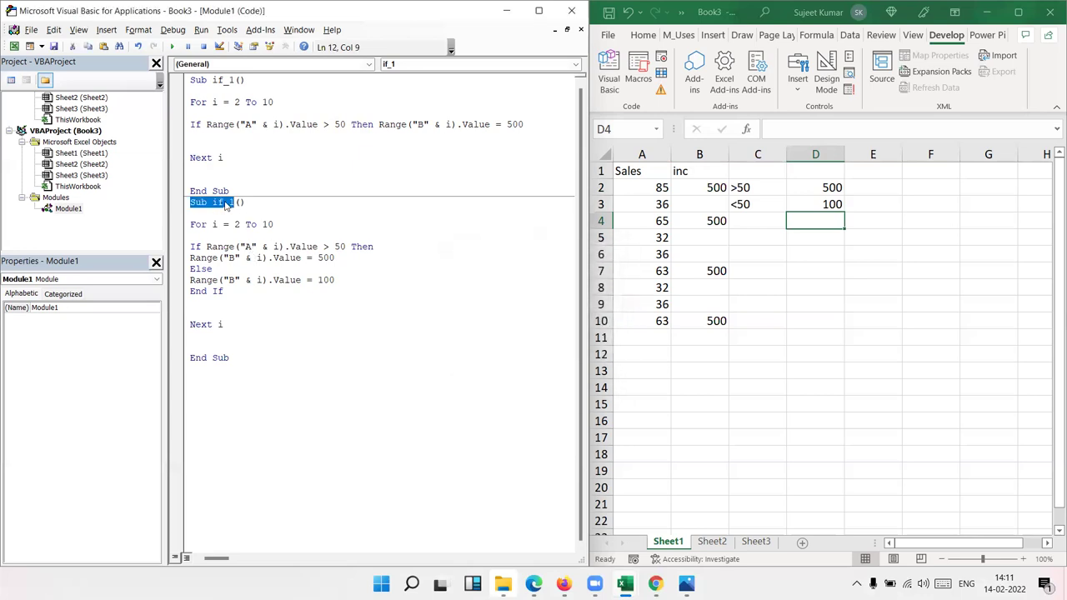
left_click(230, 202)
key("Delete")
type("2")
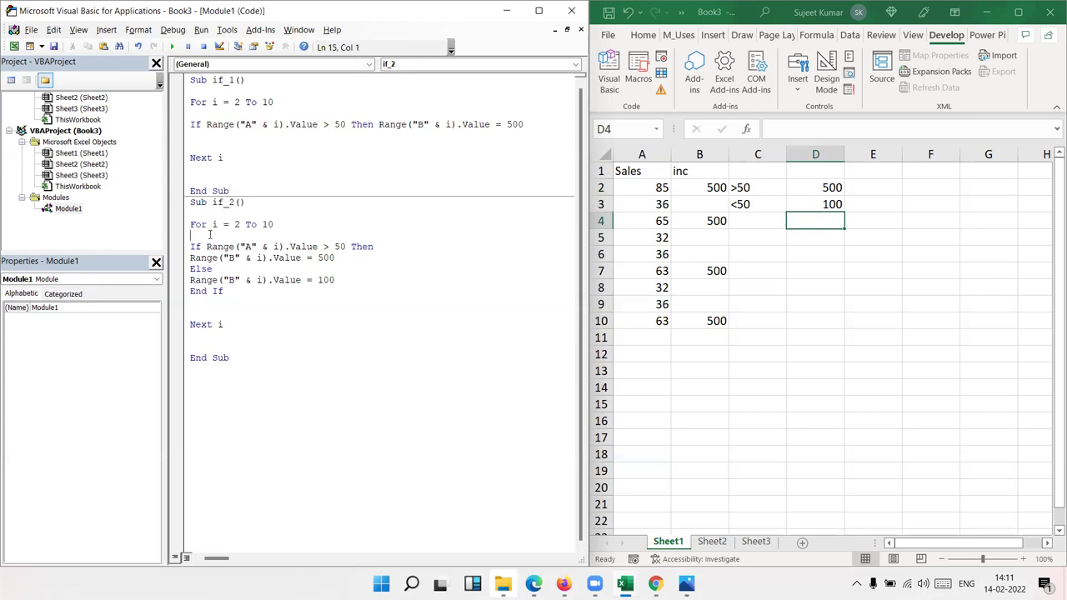
Step: Step through if_2 with F8, then run it to fill column B with 500 or 100
key("F8")
key("F8")
key("F8")
key("F8")
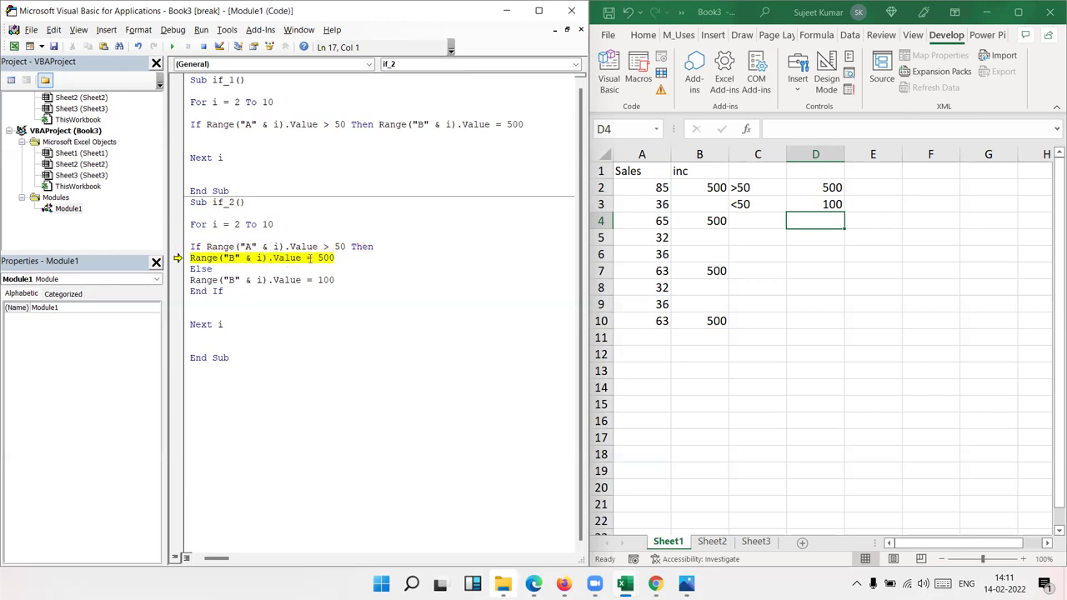
key("F8")
key("F8")
key("F8")
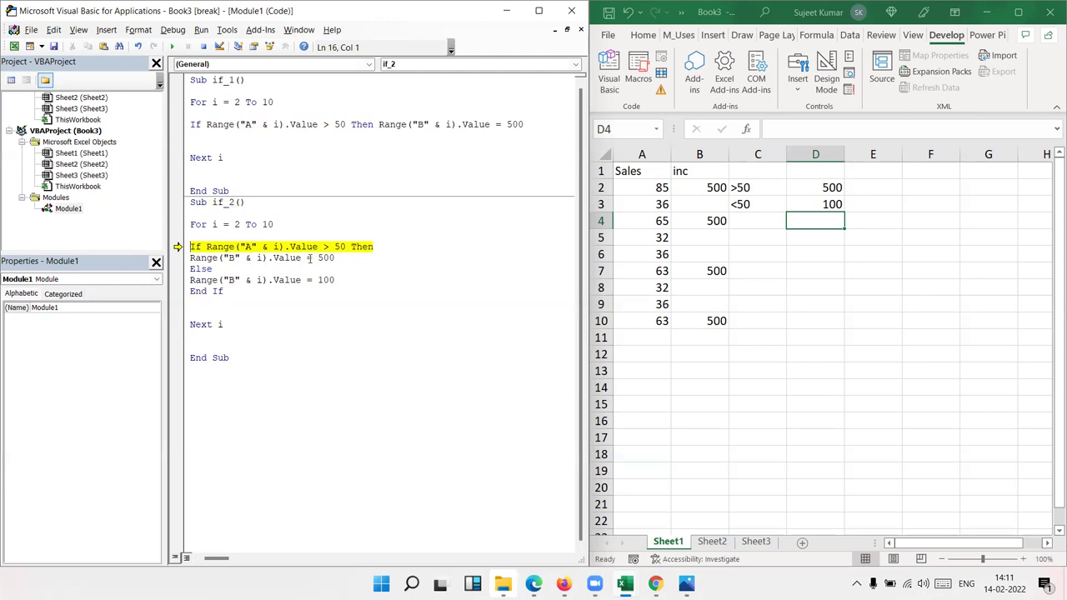
mouse_move(207, 246)
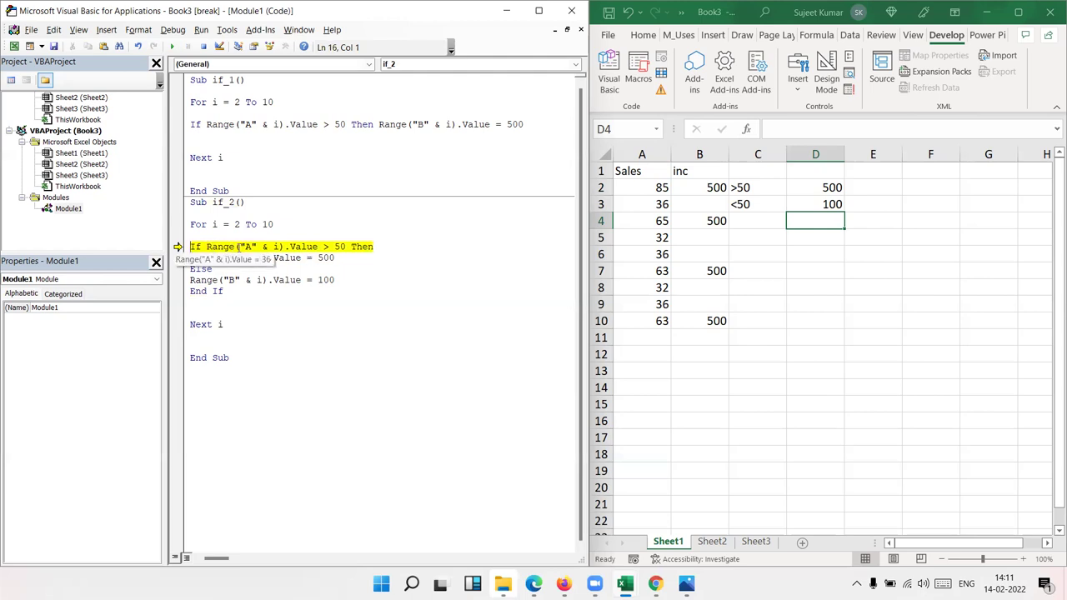
mouse_move(275, 247)
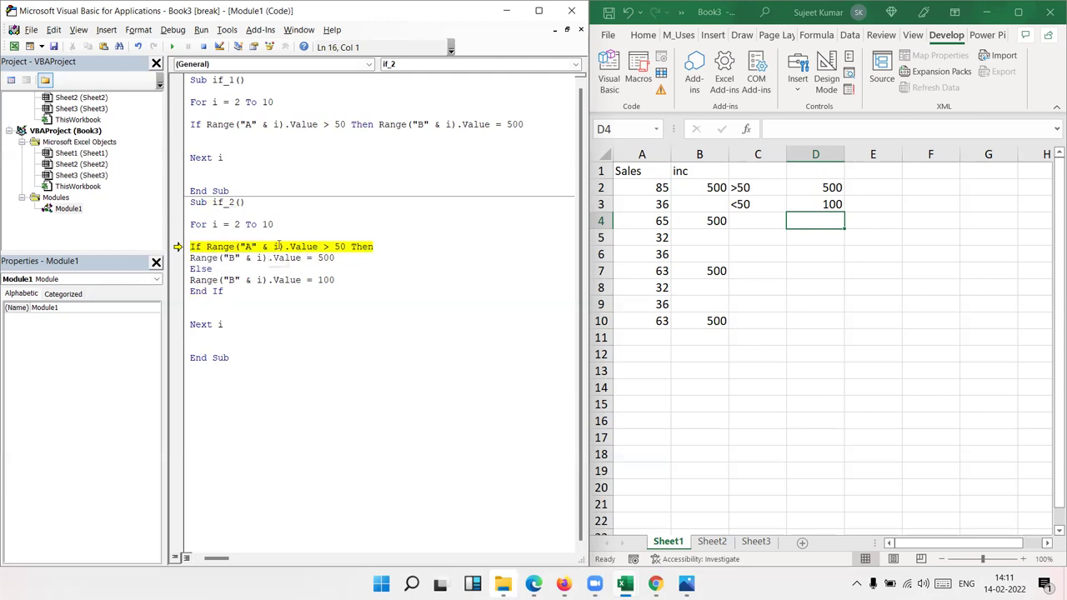
key("F8")
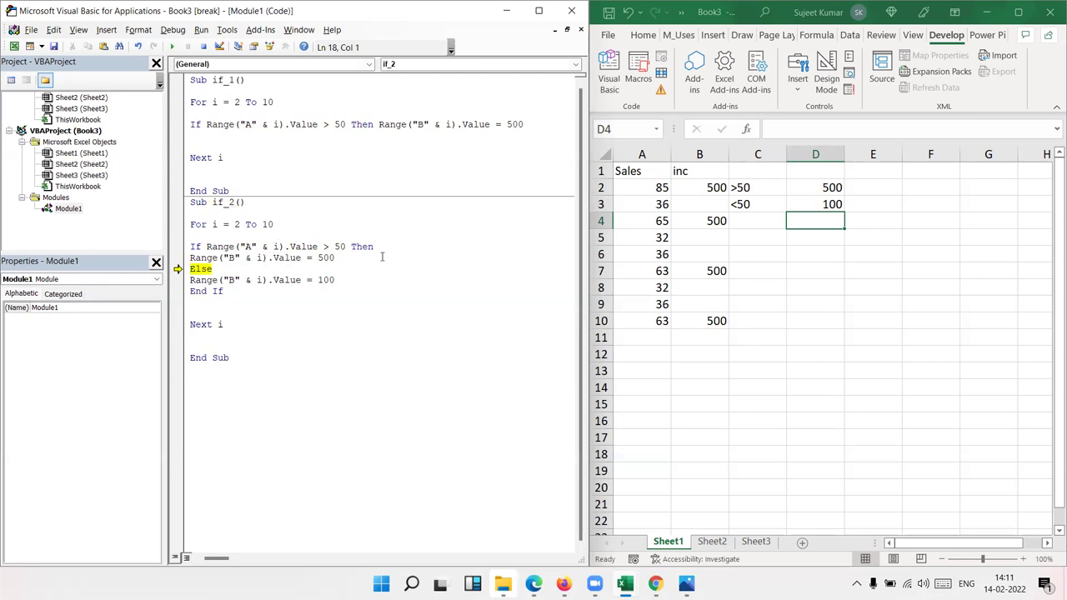
left_click_drag(335, 258, 190, 260)
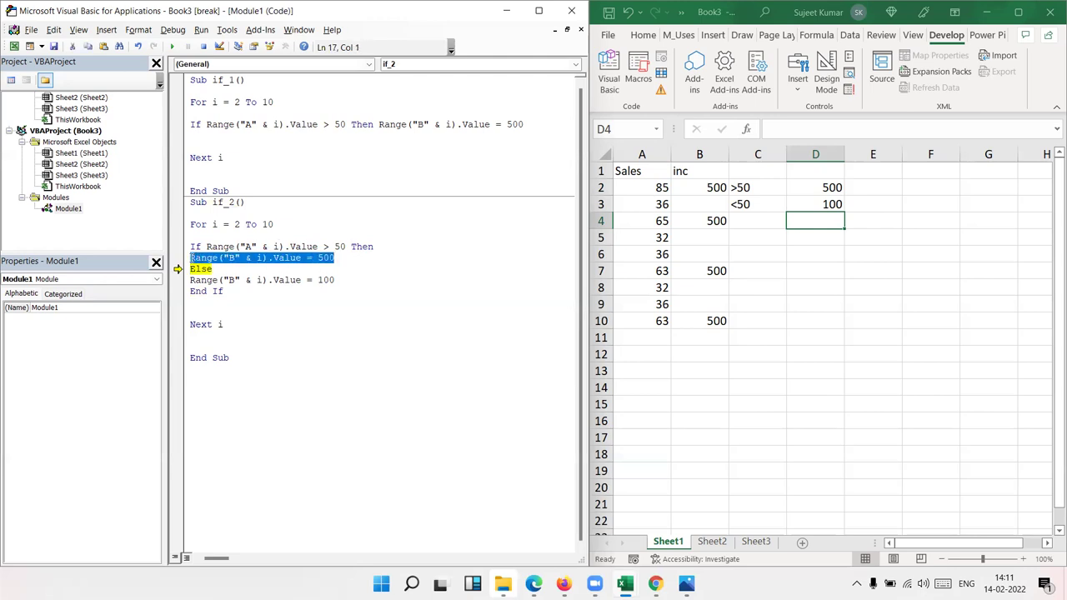
left_click(191, 268)
left_click(190, 280)
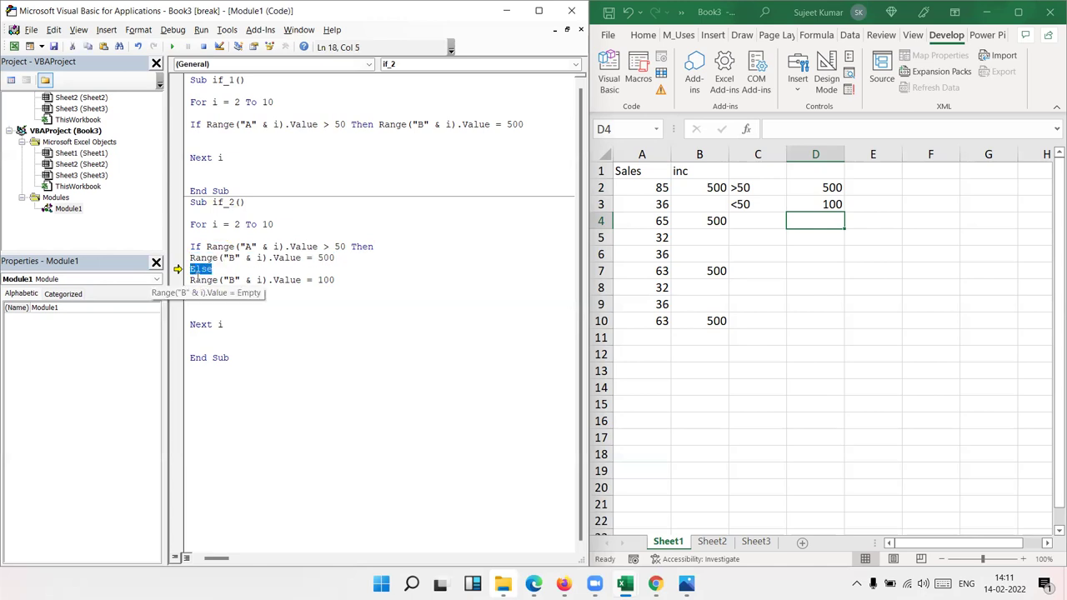
left_click_drag(190, 280, 320, 281)
key("F8")
key("F8")
key("F8")
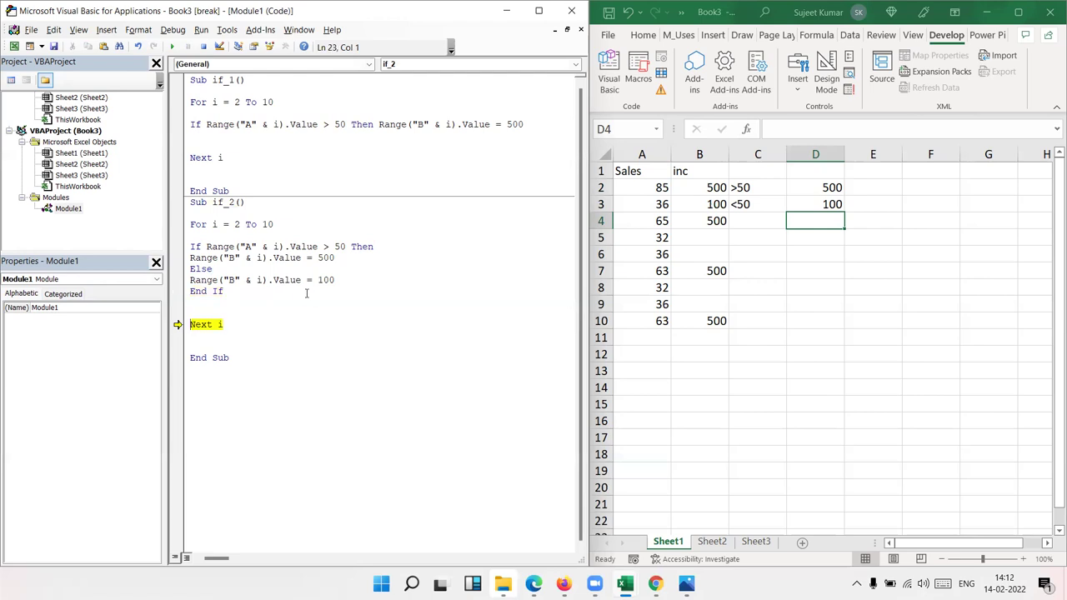
key("F8")
key("F8")
key("F8")
key("F8")
key("F8")
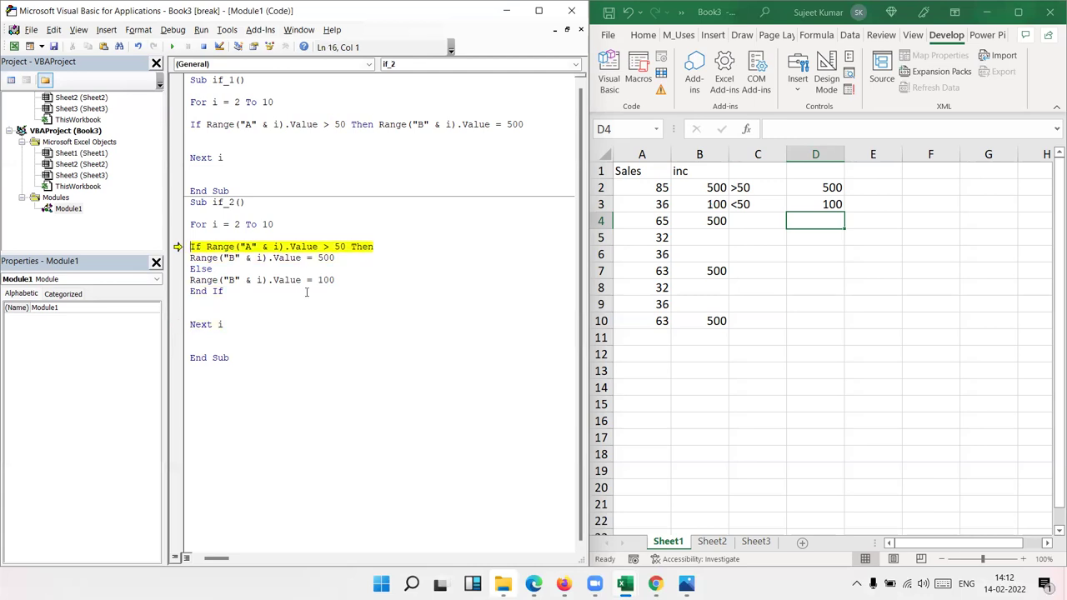
left_click(171, 47)
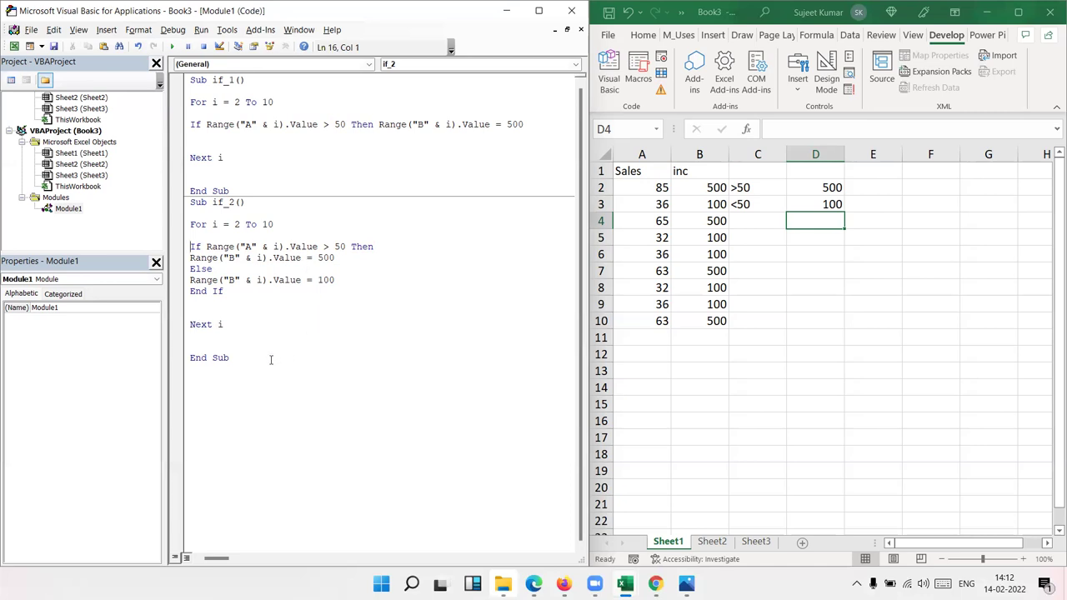
left_click_drag(271, 360, 188, 203)
Step: Paste another copy of the if_2 macro below the last End Sub and save the workbook
left_click(199, 382)
type("Sub if_2()  For i = 2 To 10  If Range(\"A\" & i).Value > 50 Then Range(\"B\" & i).Value = 500 Else Range(\"B\" & i).Value = 100 End If   Next i   End Sub")
left_click_drag(223, 380, 229, 380)
left_click(230, 379)
left_click(235, 380)
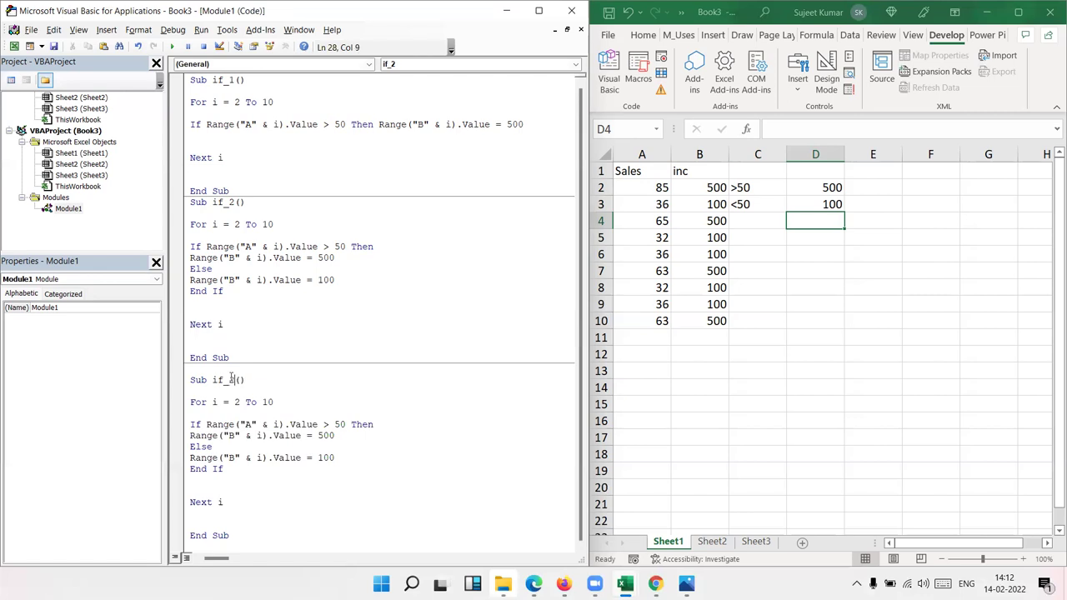
mouse_move(288, 473)
left_mouse_down()
mouse_move(185, 425)
mouse_move(185, 437)
mouse_move(180, 425)
left_mouse_up()
key("Delete")
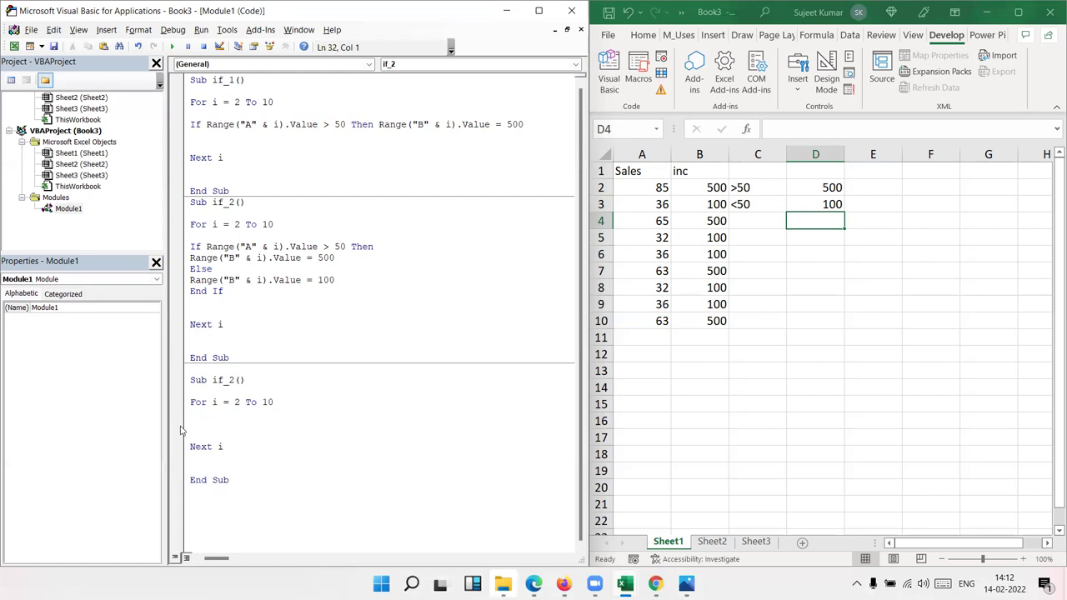
key("ctrl+z")
key("ctrl+s")
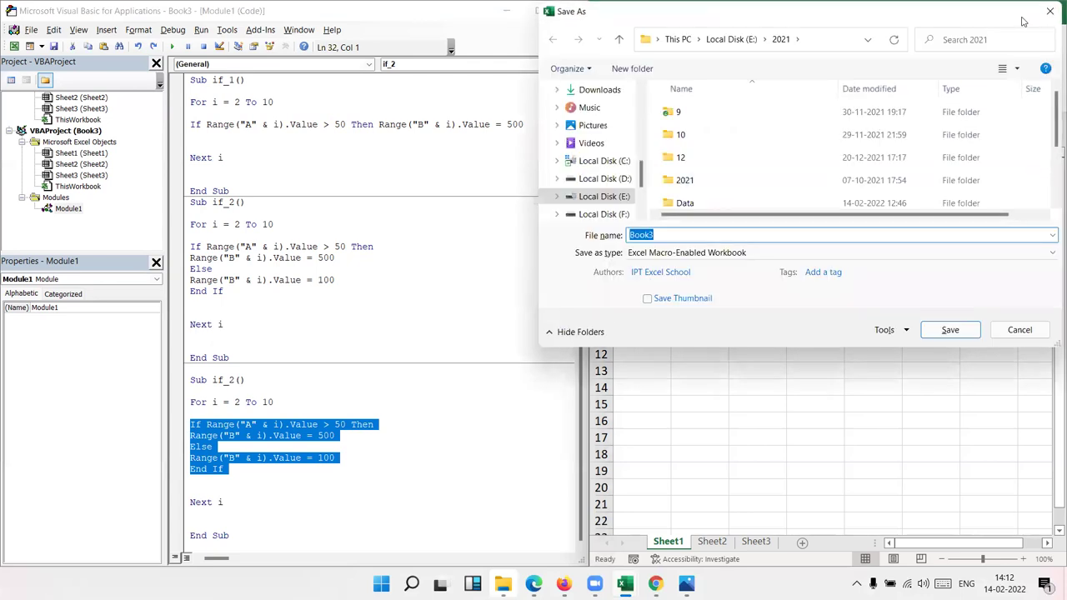
left_click(1050, 12)
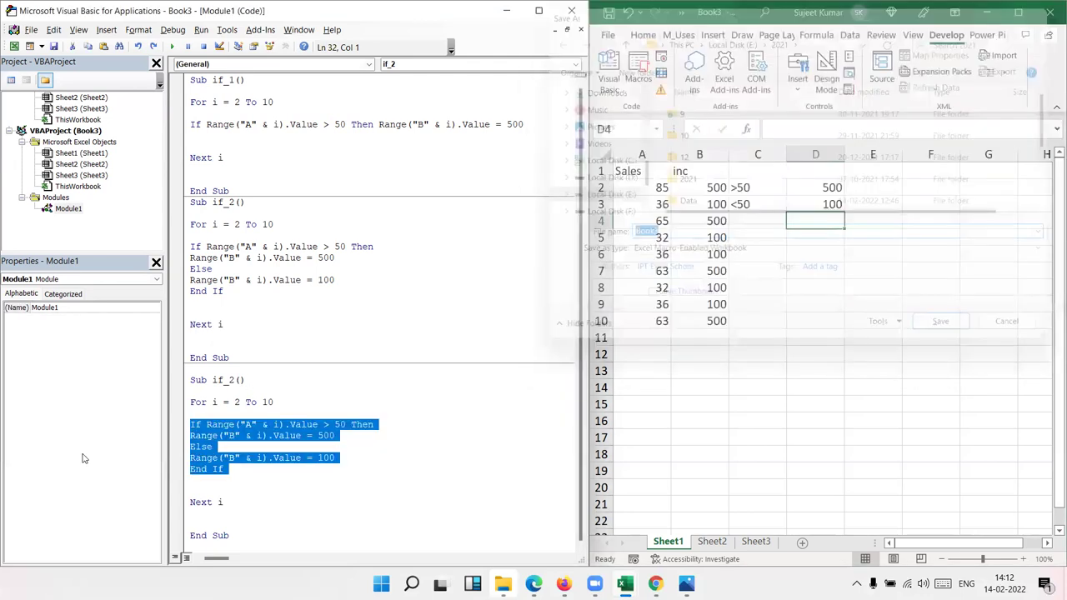
Step: Delete the Else branch and its End If from the copied macro
left_click(199, 456)
left_click_drag(190, 446, 224, 469)
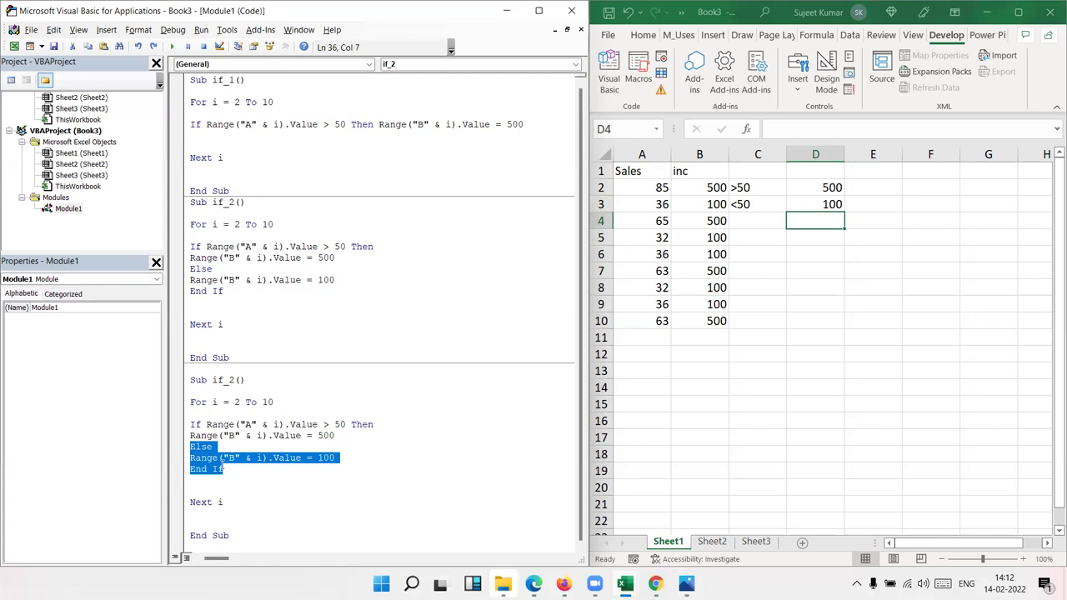
key("Delete")
scroll(737, 247, "down", 10)
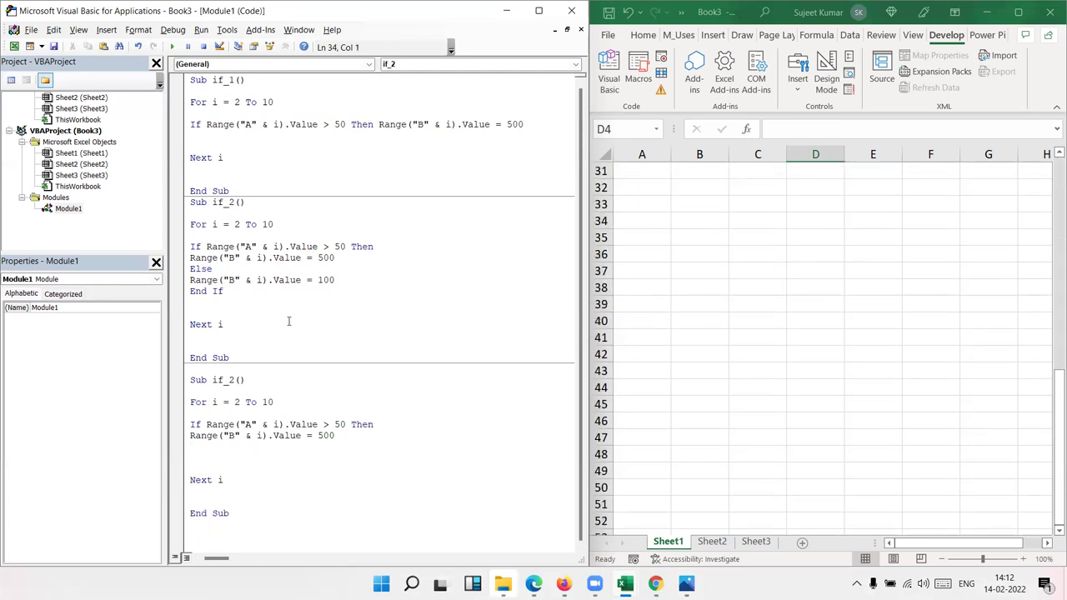
scroll(745, 198, "up", 10)
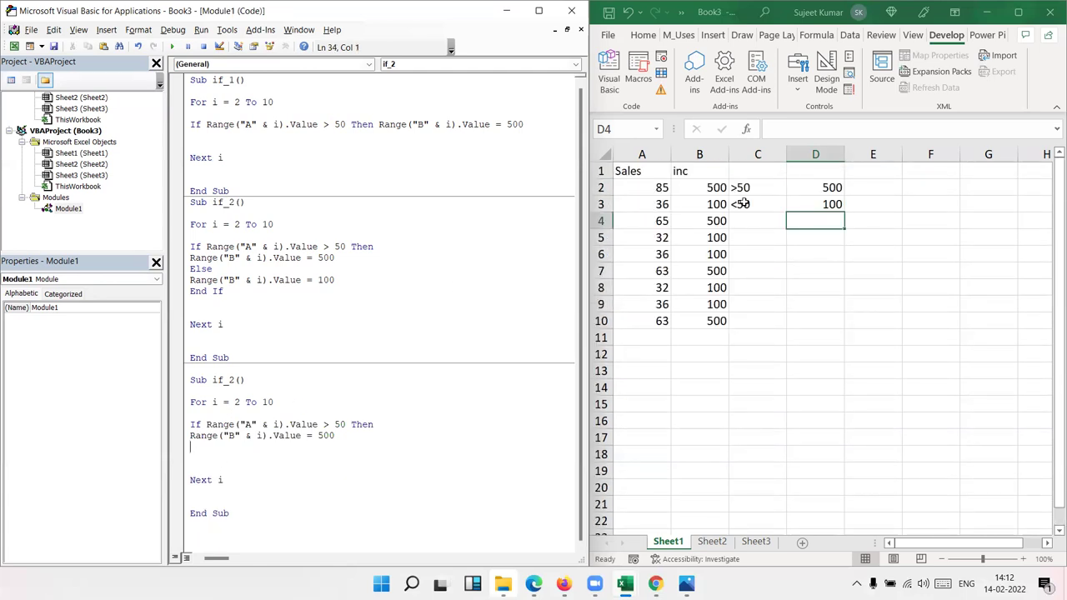
left_click_drag(743, 188, 831, 187)
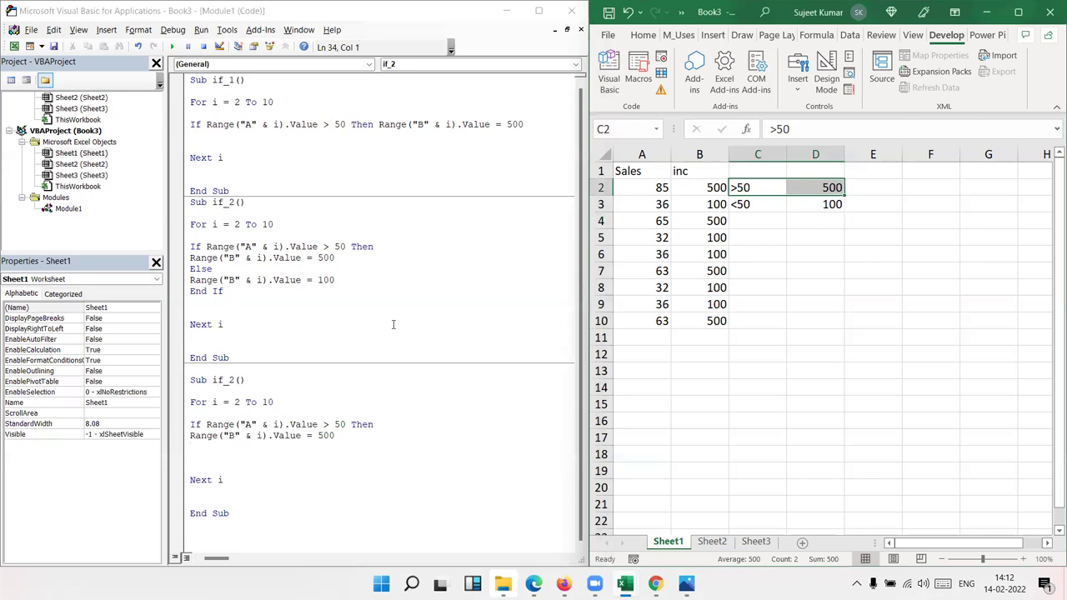
left_click(652, 189)
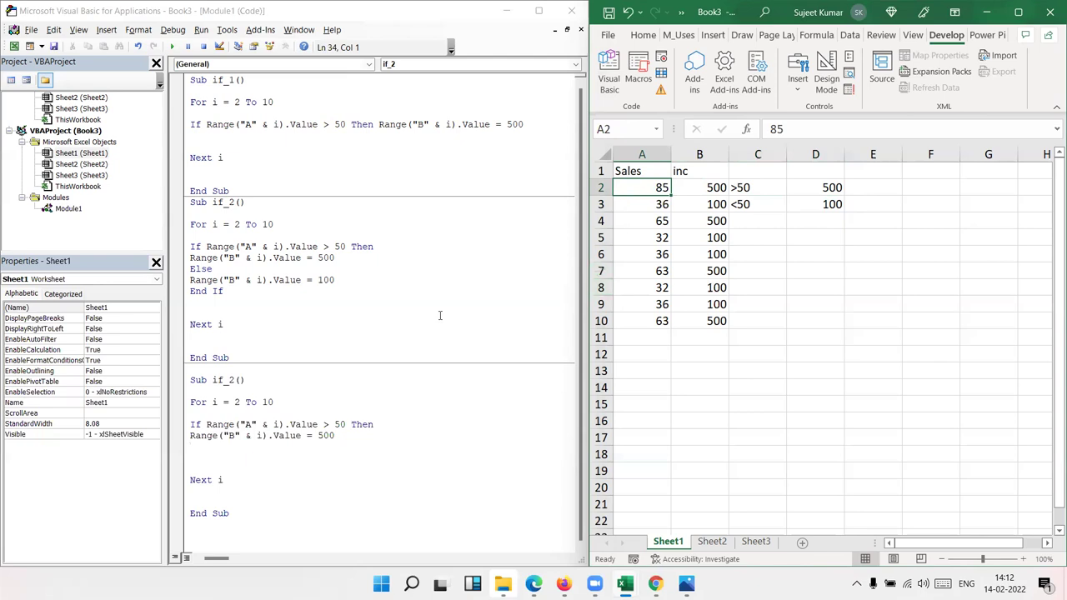
Step: Keep the 500 assignment on its own line beneath the If statement
left_click(379, 428)
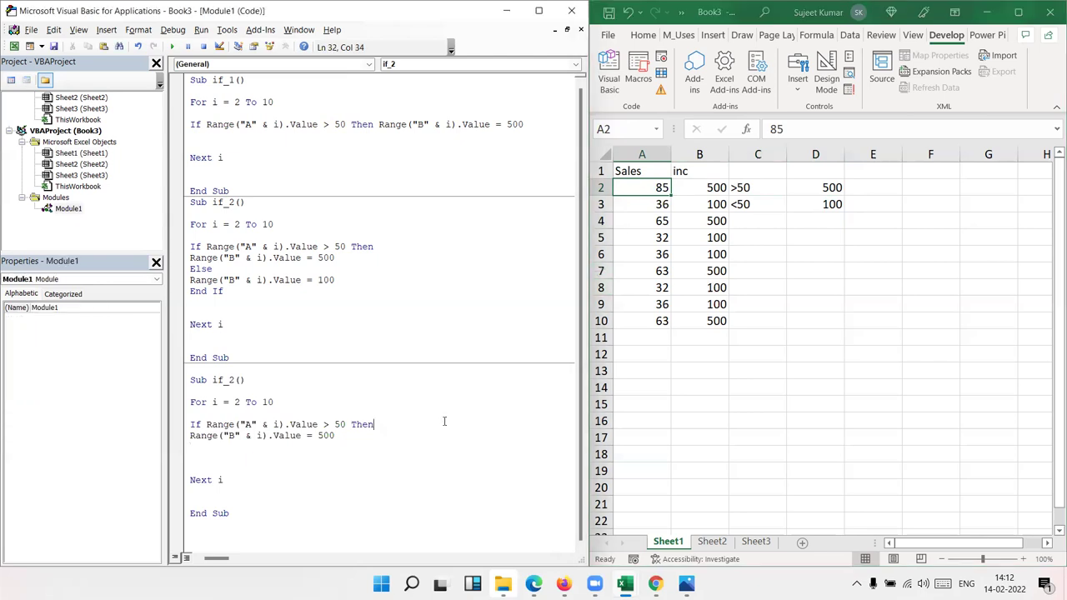
key("Delete")
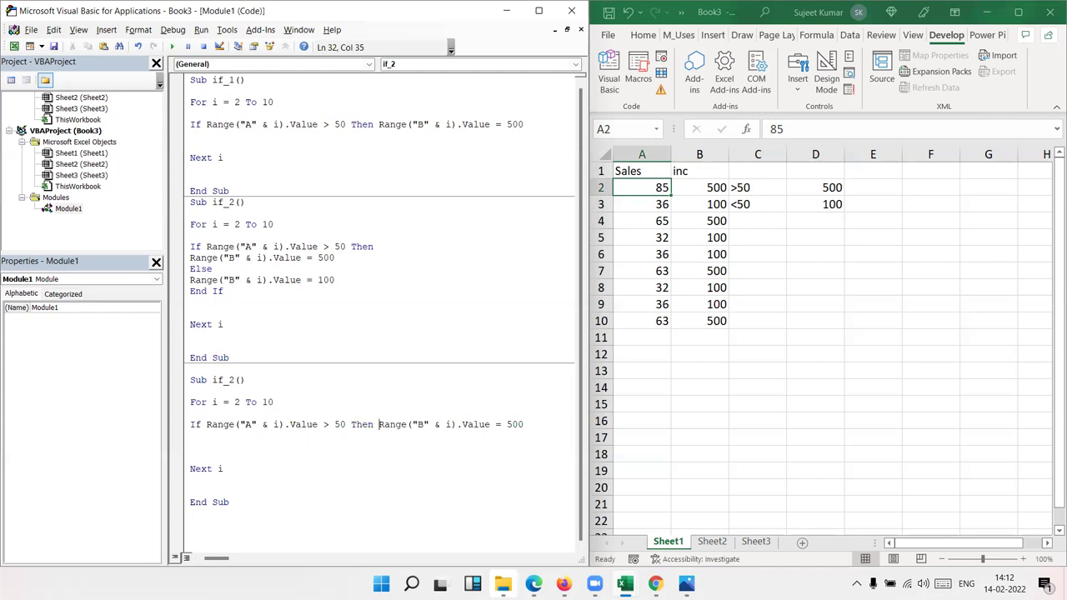
left_click(434, 444)
left_click(379, 422)
left_click_drag(247, 301, 205, 224)
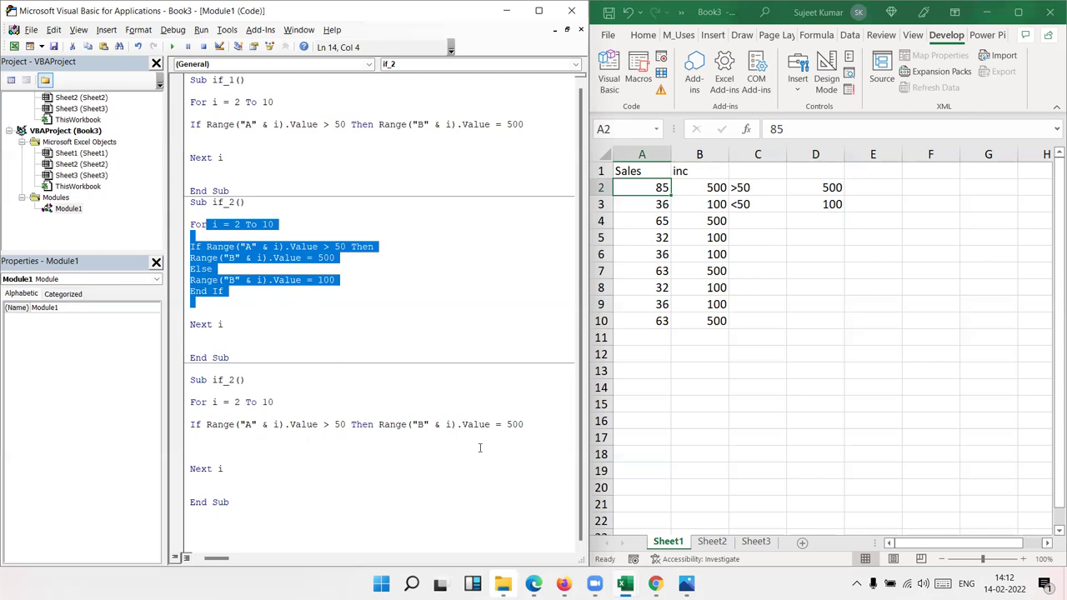
left_click(379, 424)
key("Return")
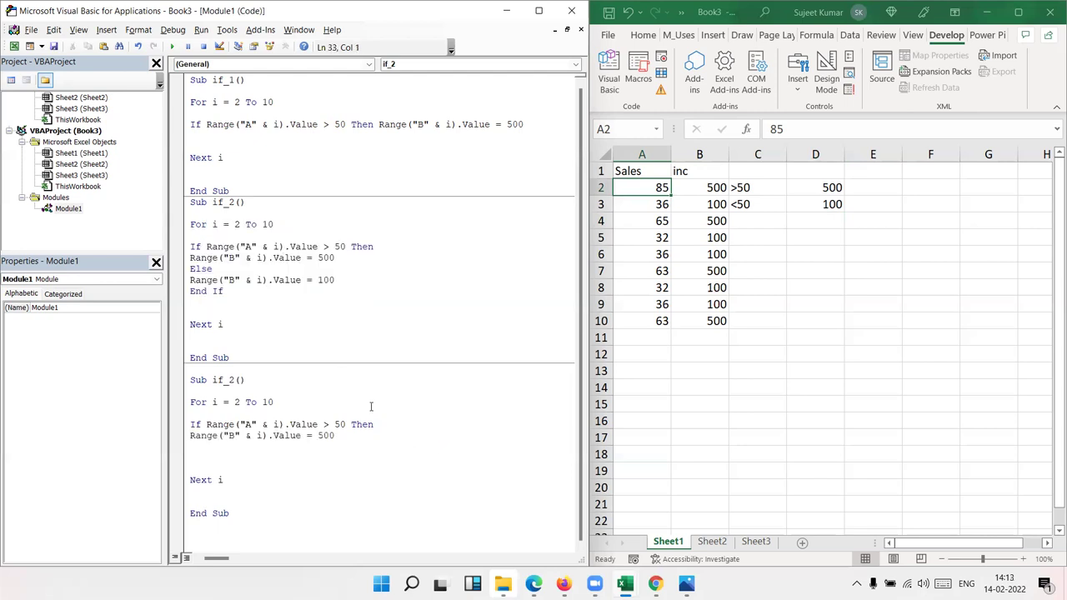
key("Down")
Step: Add Range("A" & i).Interior.Color = vbRed under the 500 assignment
type("range(")
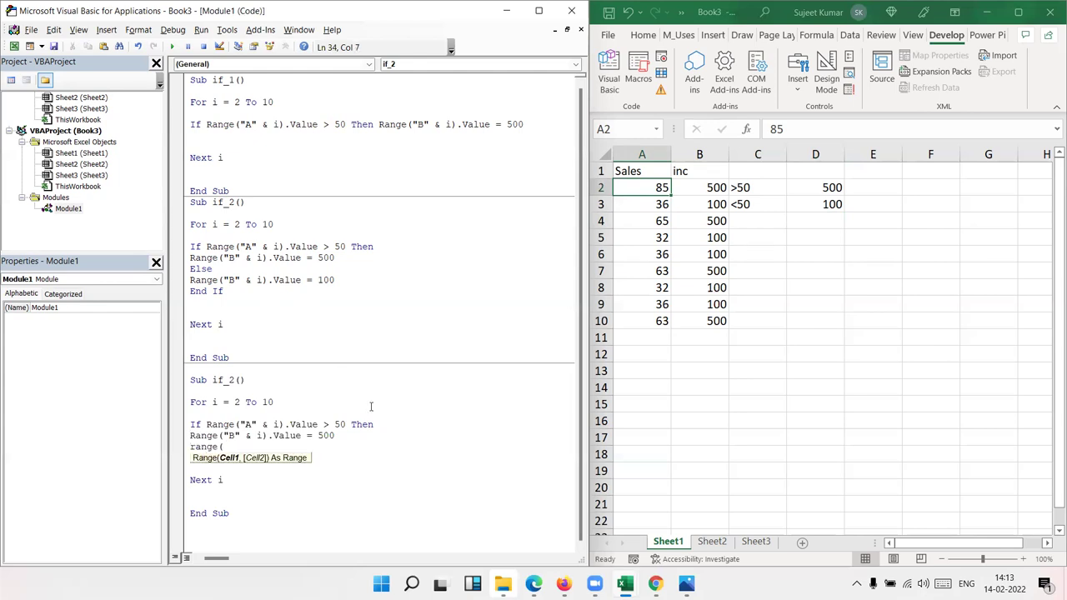
type("\"A\" & i)")
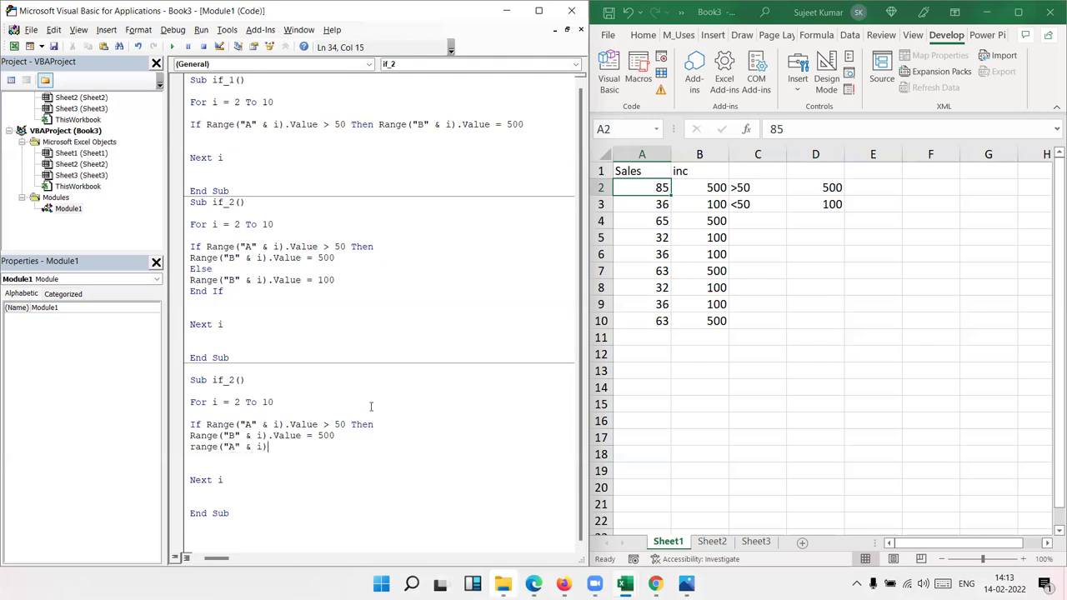
type(".in")
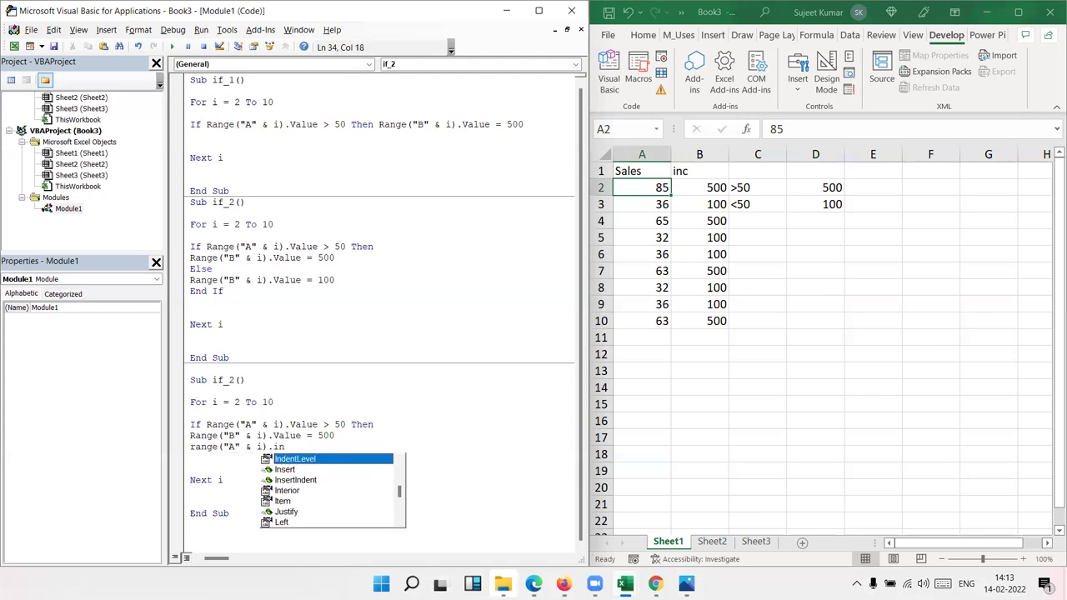
key("Down")
key("Down")
key("Down")
key("Tab")
type(".")
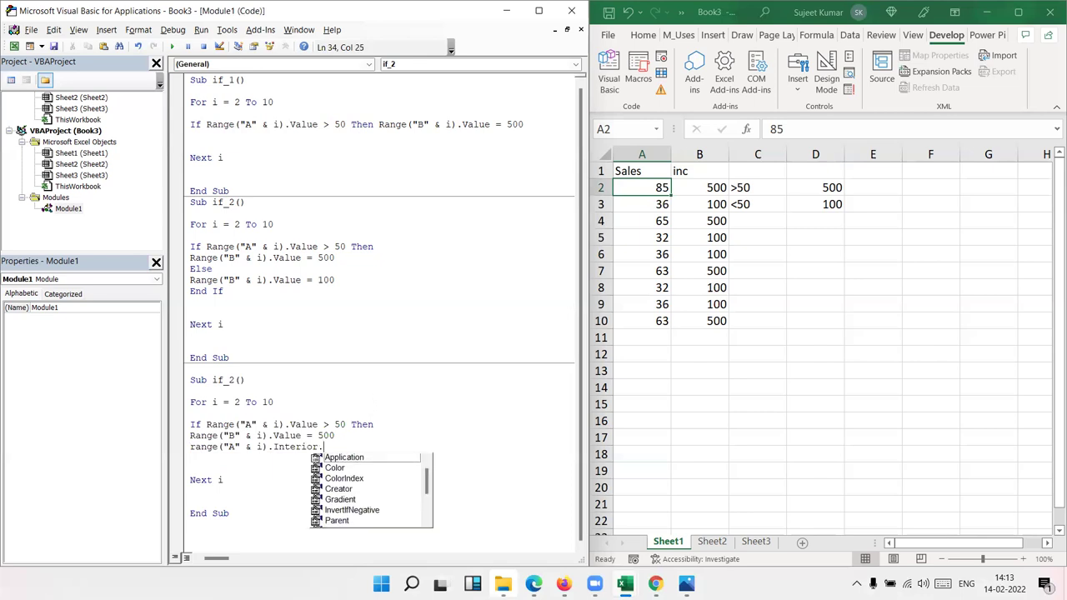
type("co=vbred")
key("Return")
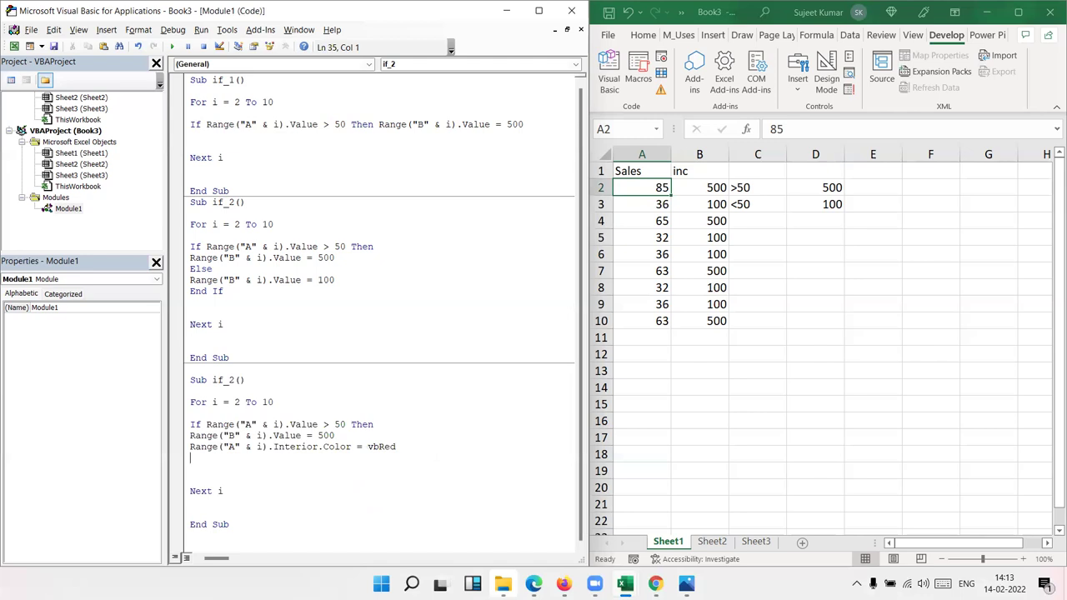
key("Return")
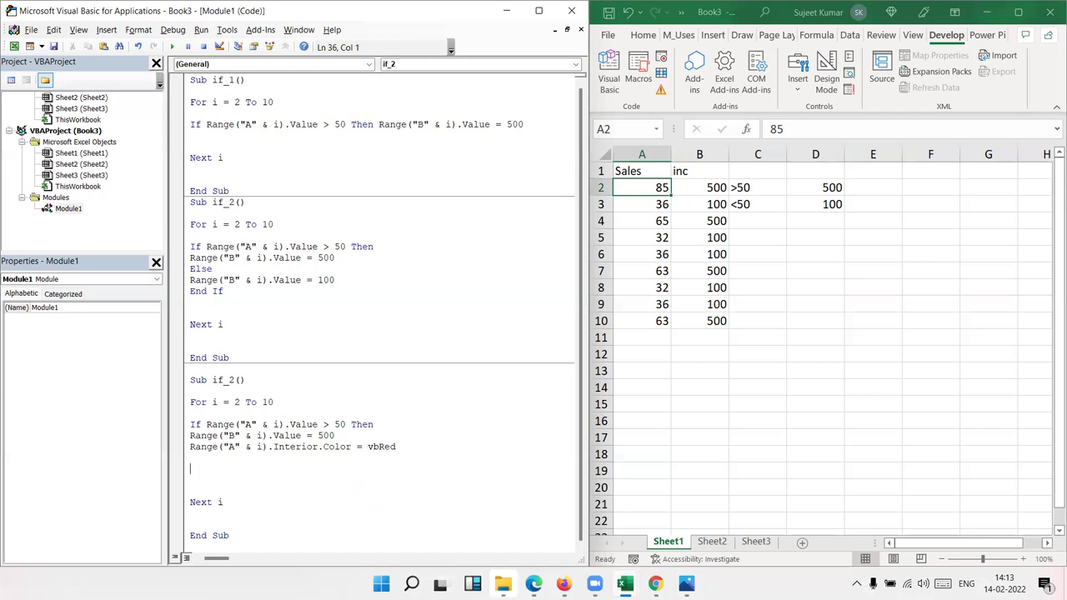
Step: Close the block with End If and compare it with the previous macro's If-Else
left_click(397, 428)
left_click(226, 461)
type("end if")
left_click(278, 511)
left_click(262, 476)
left_click_drag(221, 291, 190, 247)
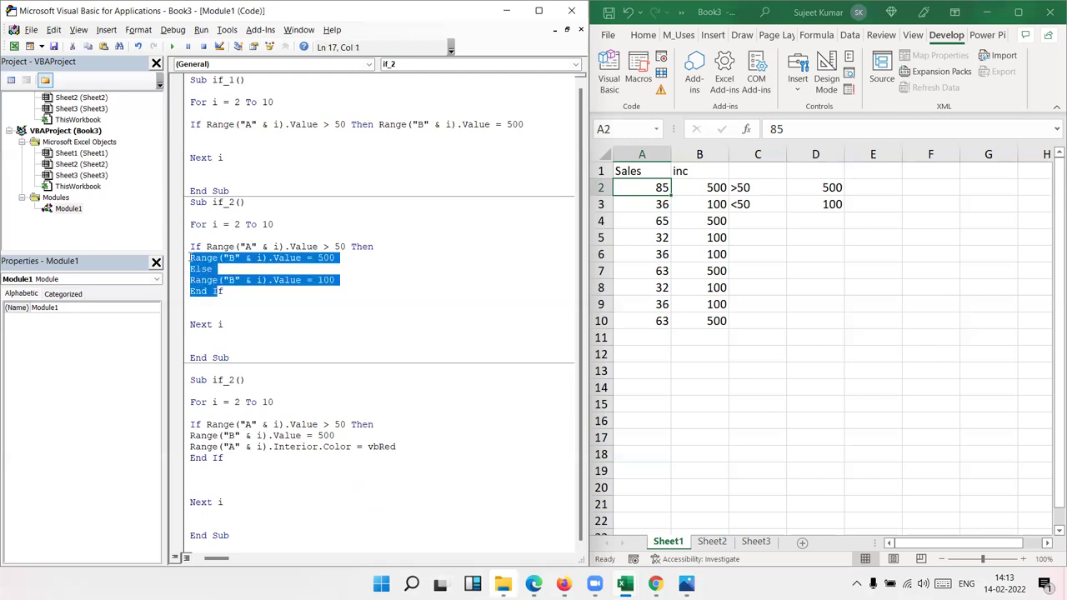
left_click_drag(223, 458, 190, 425)
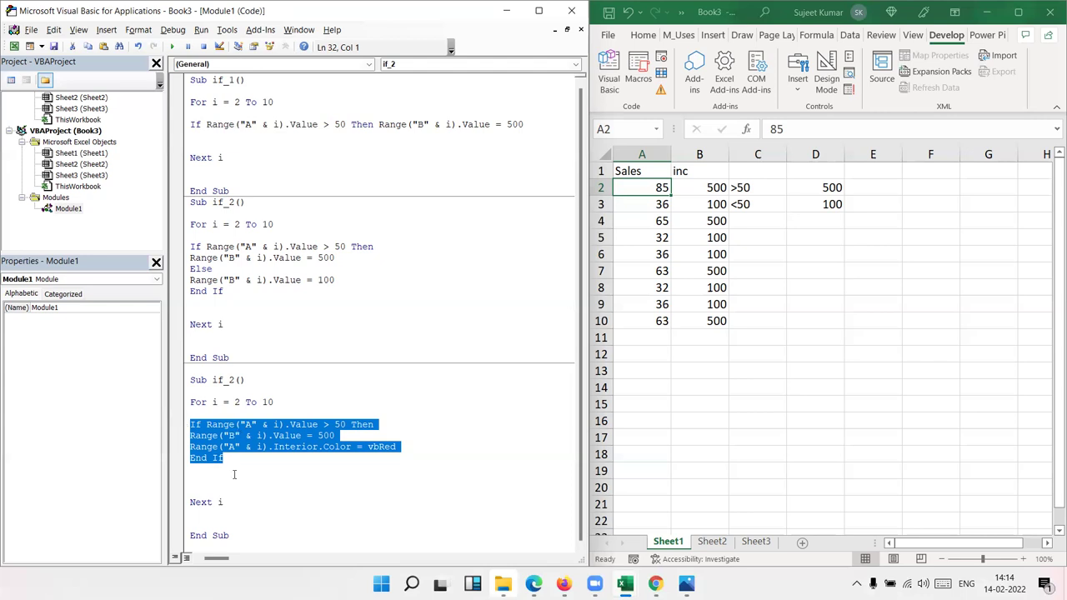
left_click(284, 483)
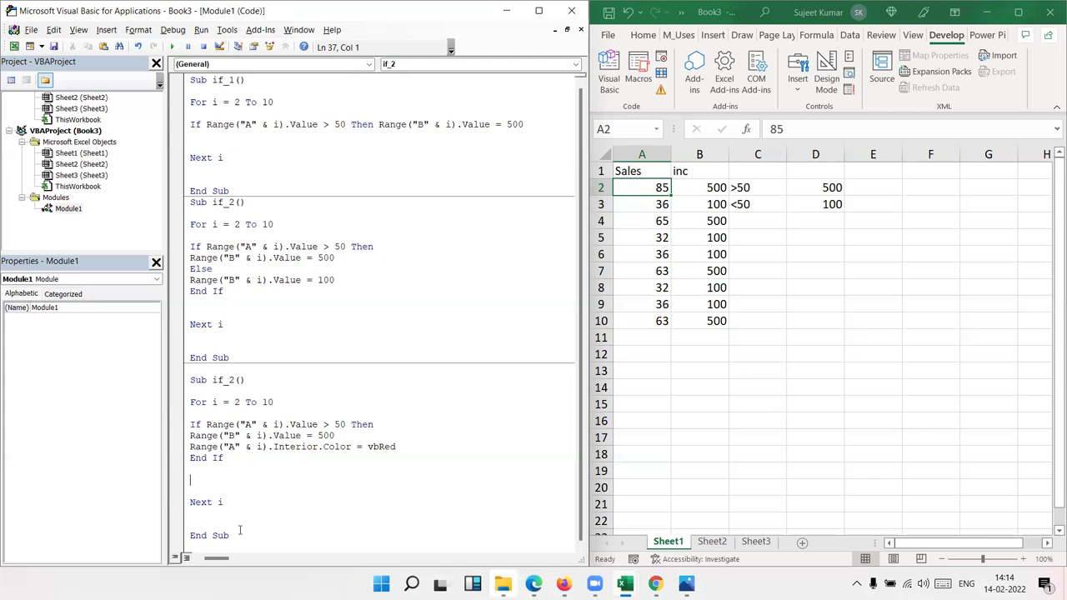
left_click_drag(251, 489, 191, 429)
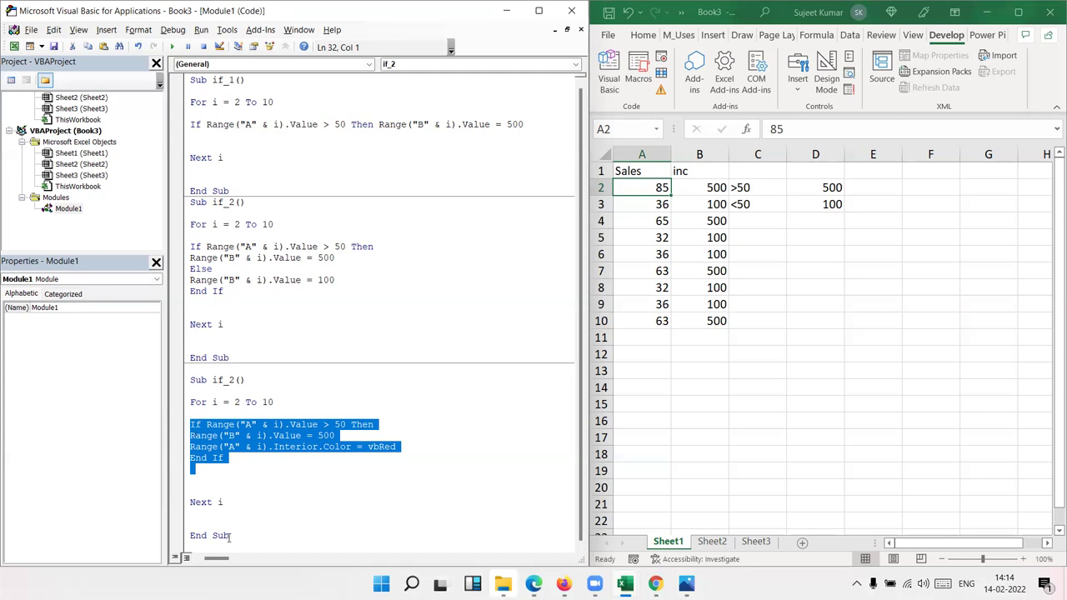
left_click_drag(230, 536, 180, 379)
key("ctrl+c")
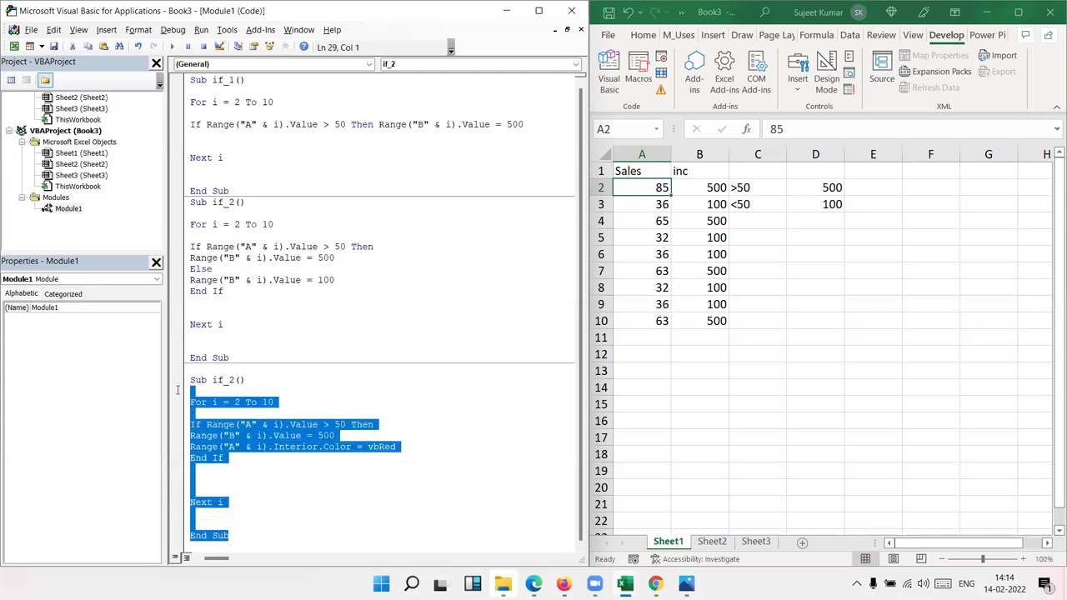
Step: Paste another copy of the macro below the last End Sub
left_click(255, 537)
key("Return")
key("ctrl+v")
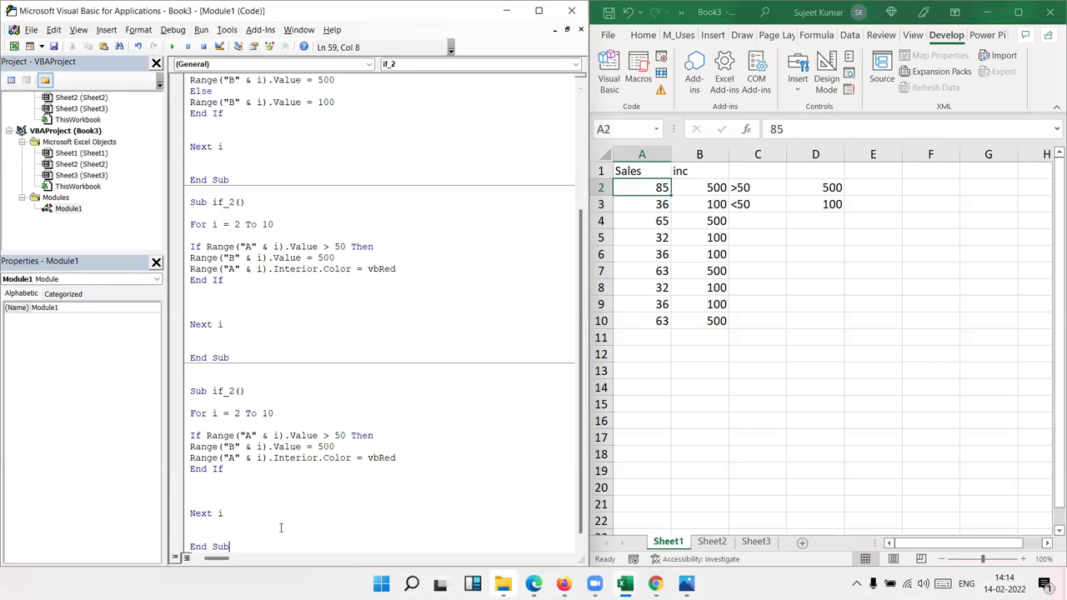
Step: Enter the label 50-80 in D5 and 500 in E5
left_click(791, 233)
type("50")
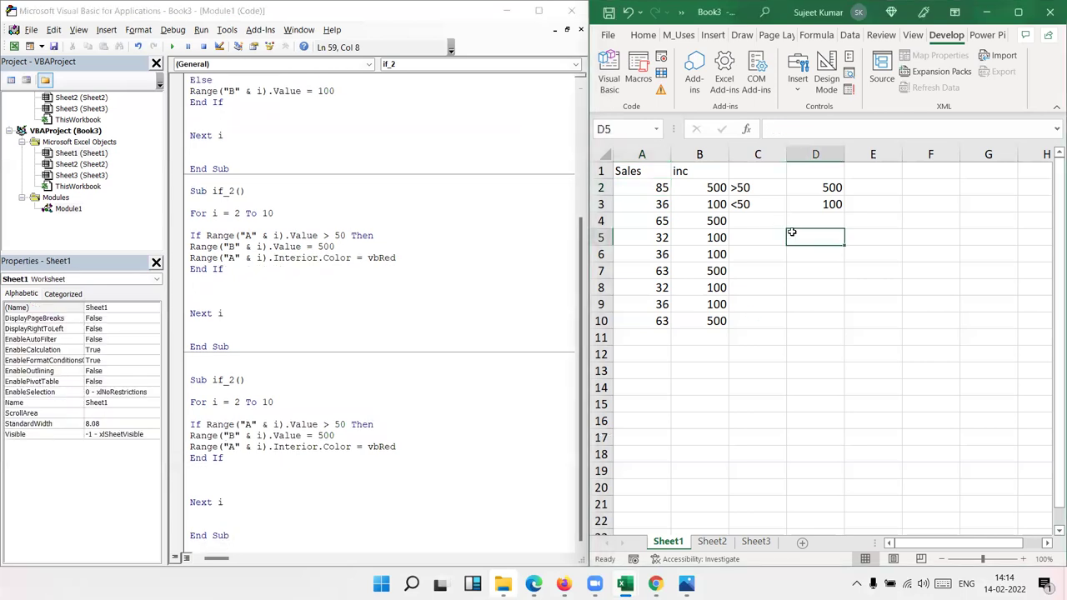
type("-80")
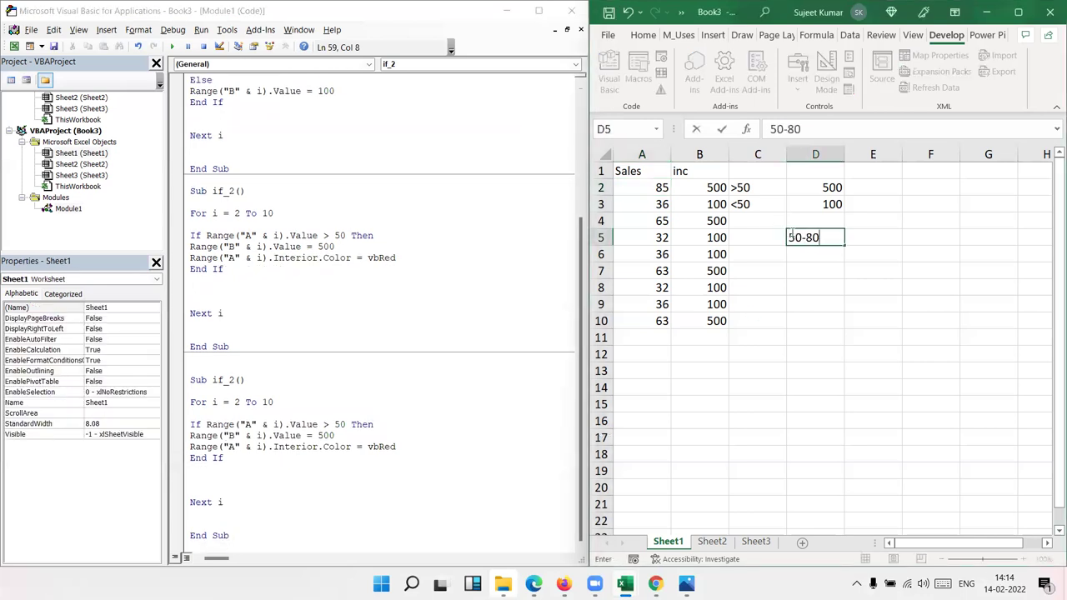
key("Tab")
type("500")
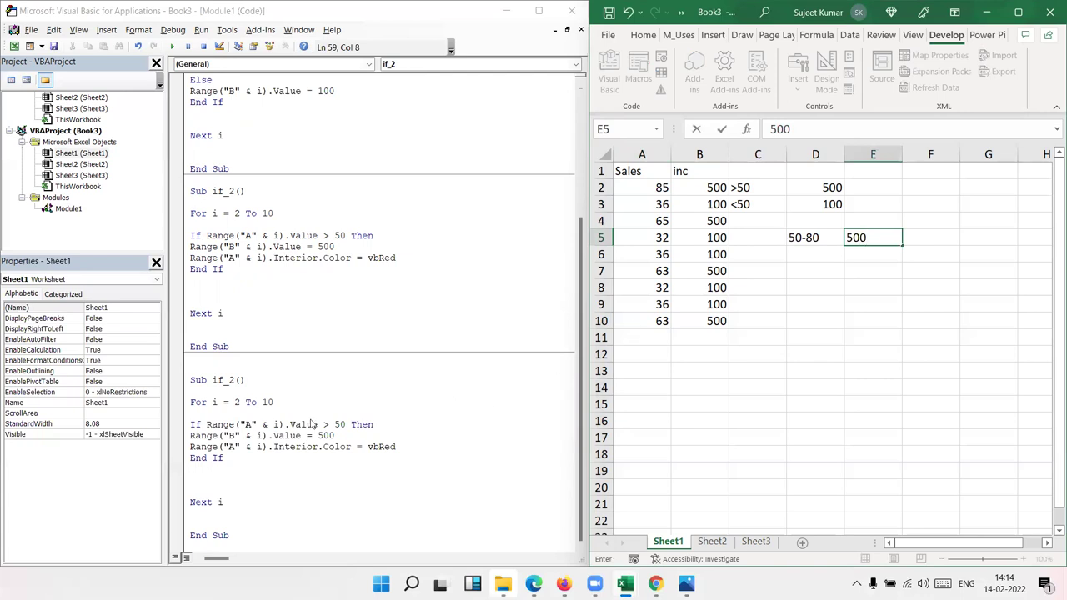
left_click(864, 337)
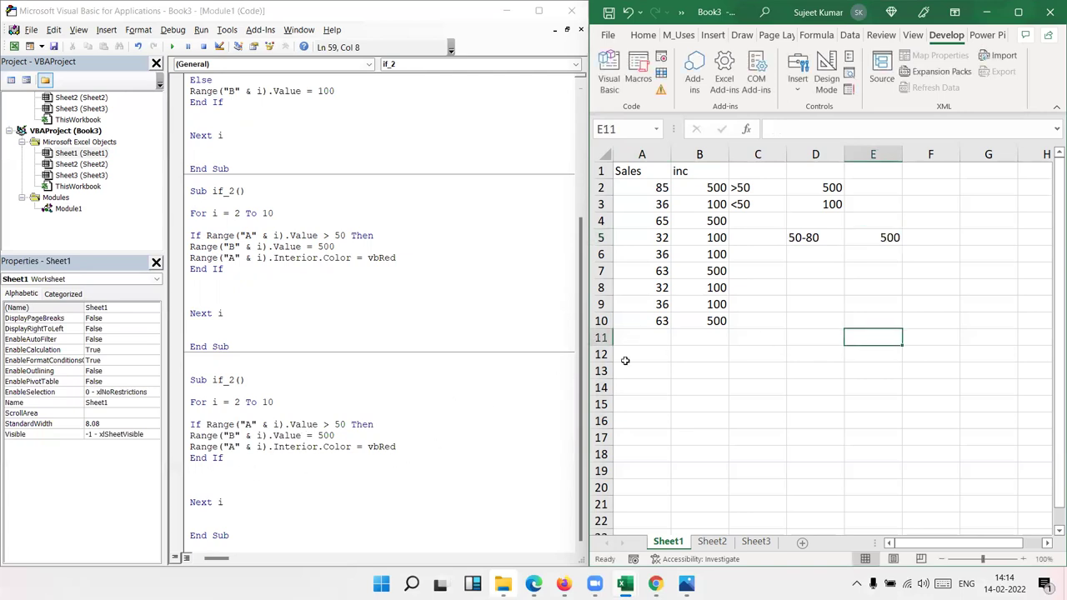
Step: Delete the If…End If block from the third if_2 macro, leaving an empty line
left_click(236, 504)
left_click_drag(193, 469, 177, 427)
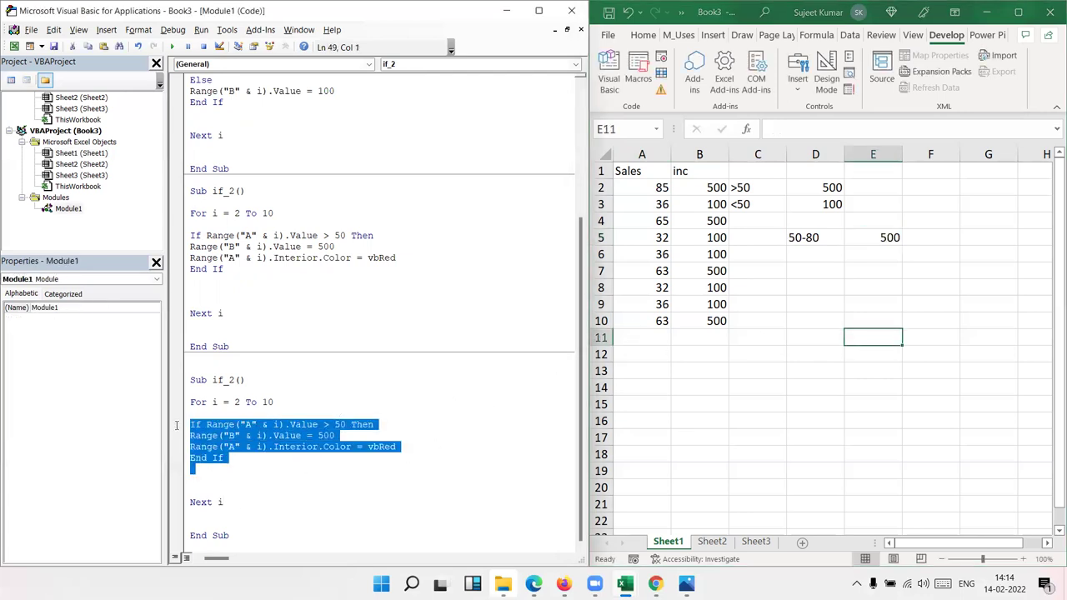
key("Delete")
key("Return")
Step: Write If Range("A" & i).Value > 50 And Range("A" & i).Value < 80 Then
left_click(224, 460)
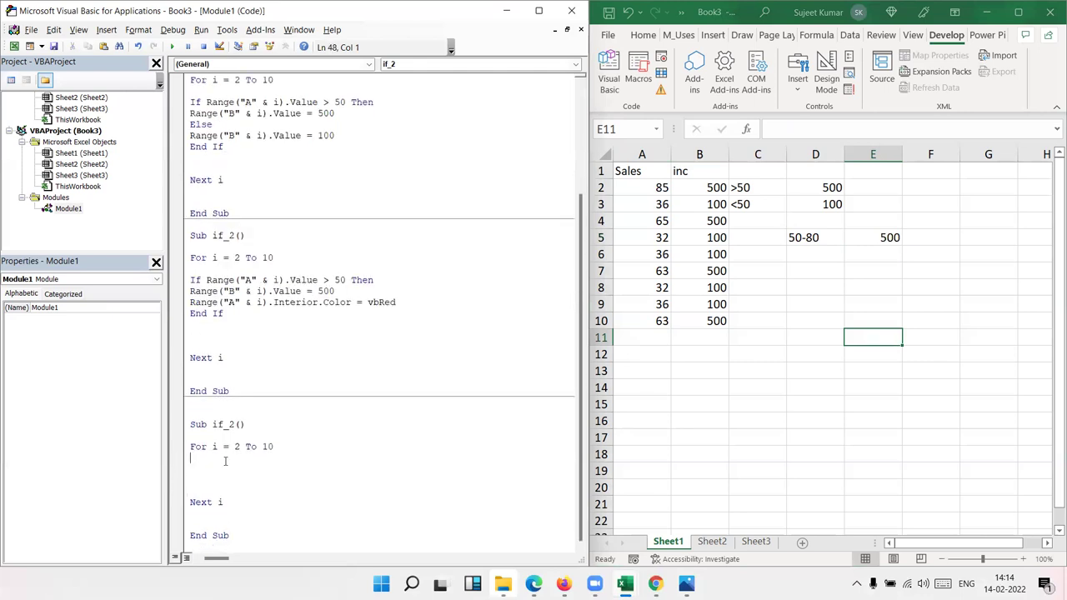
key("Return")
type("if range(\"A")
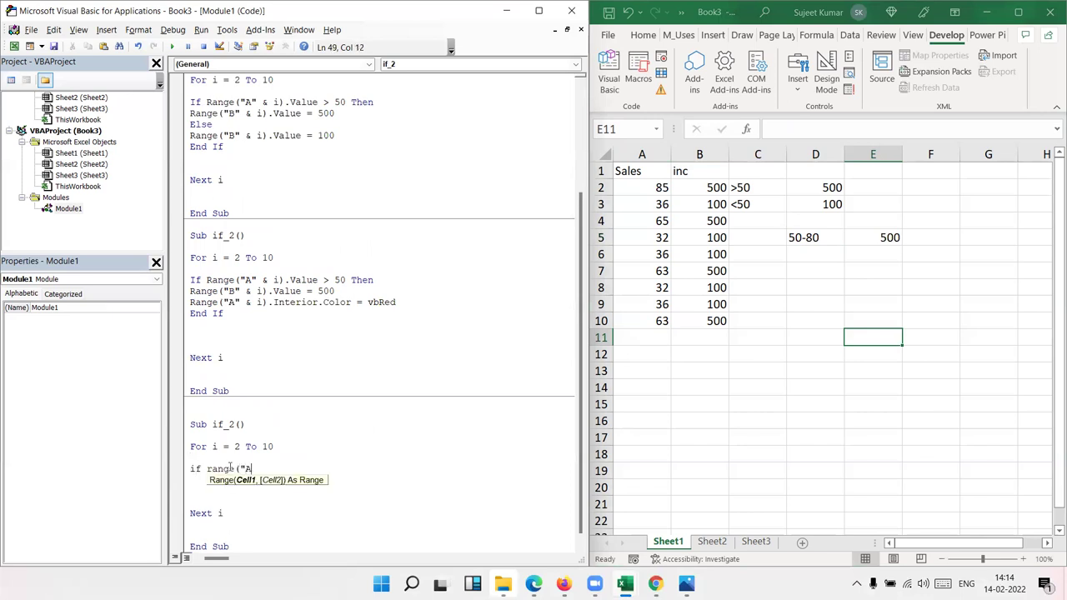
type("\" ")
type("& i).v")
key("Down")
key("Tab")
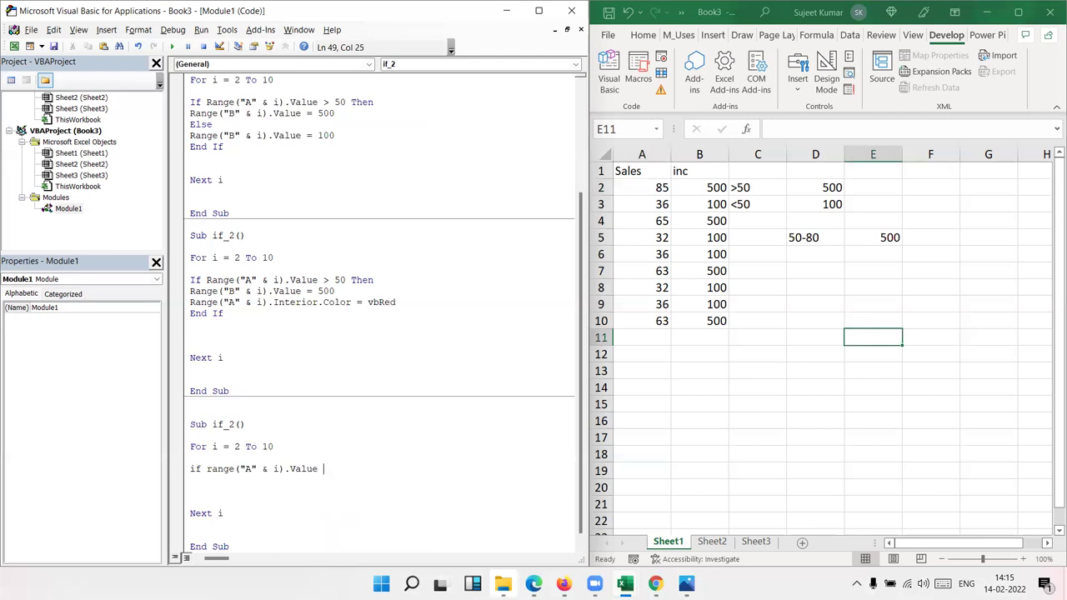
type(">50 ")
type("and")
left_click_drag(340, 468, 206, 469)
key("ctrl+c")
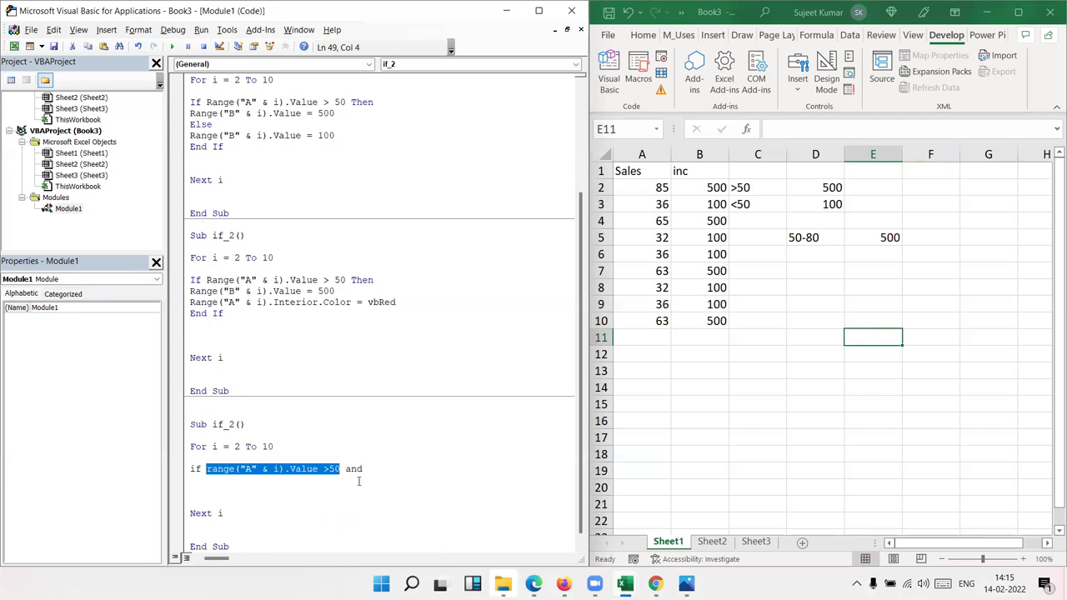
left_click(372, 468)
key("ctrl+v")
left_click(490, 468)
key("Delete")
key("Delete")
key("BackSpace")
type("<80 then")
key("Return")
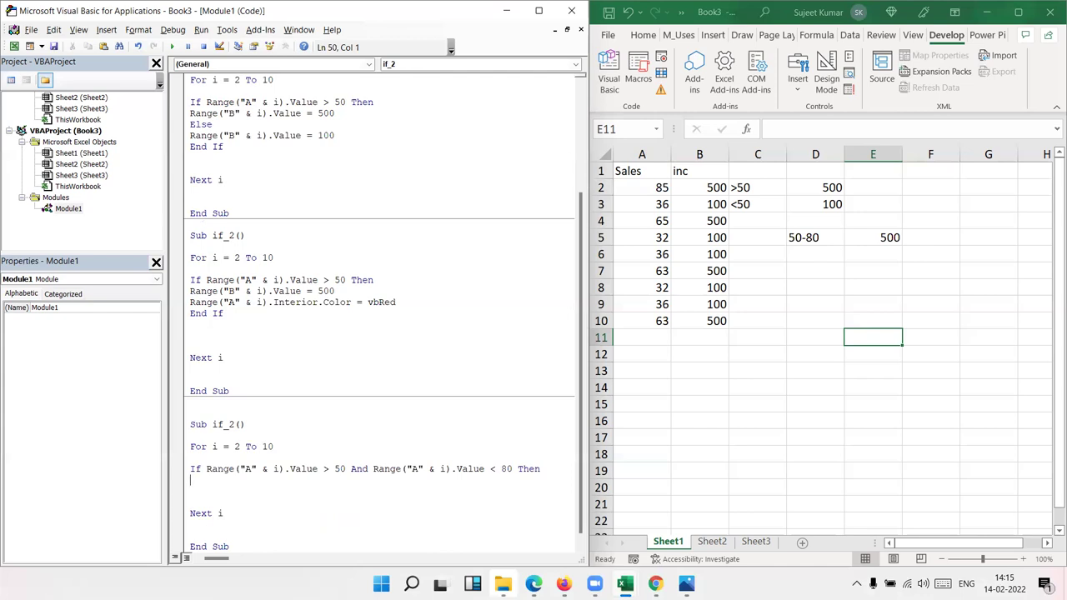
Step: Add Range("B" & i).Value = 100 inside the If and close it with End If
type("range")
type("(\"\"")
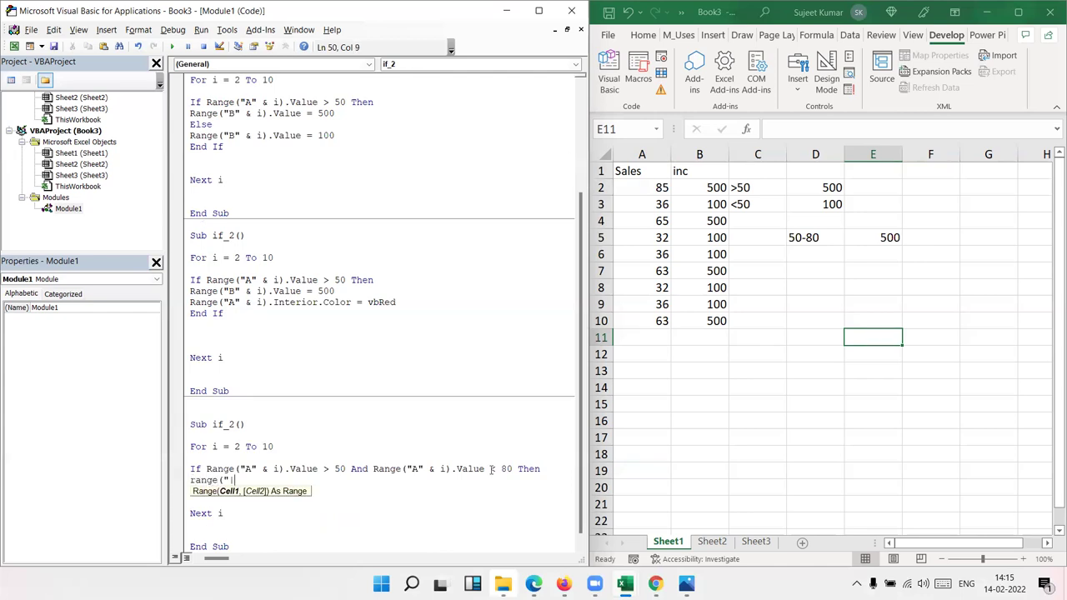
key("BackSpace")
key("BackSpace")
type("\"B")
type("1")
key("BackSpace")
type("\" & i).value ")
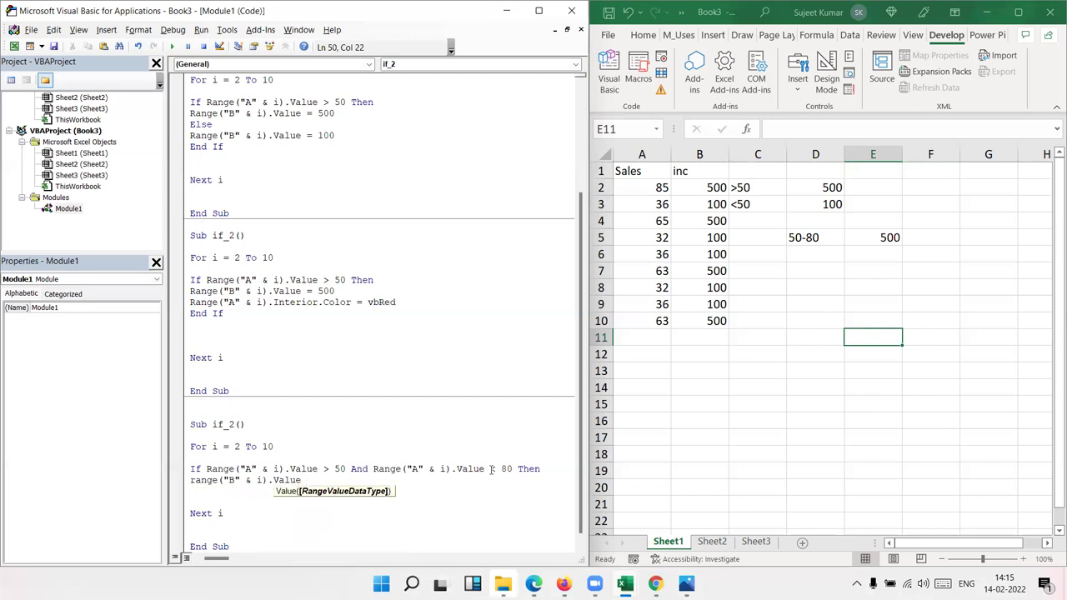
type("= 100")
key("Return")
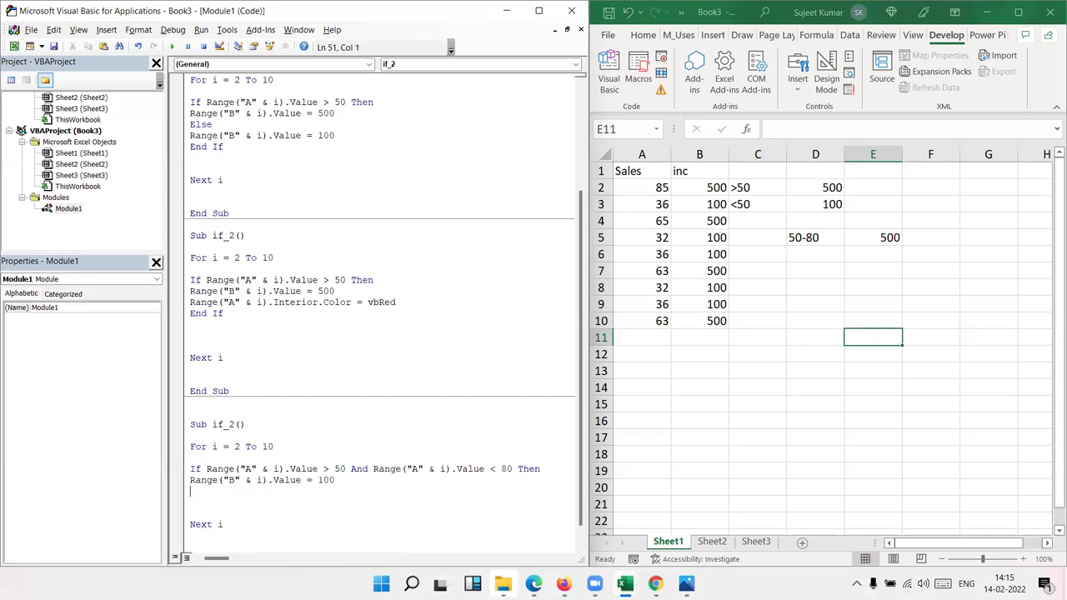
type("end ")
type("if")
key("Return")
scroll(409, 488, "down", 1)
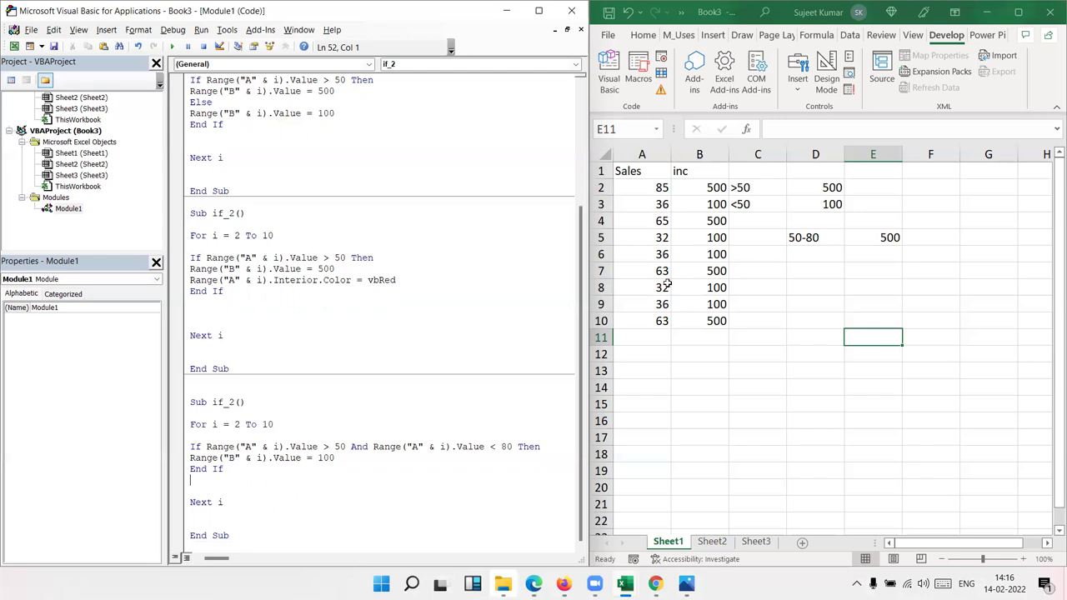
Step: On Sheet2, type sat in A1 and auto-fill the day names down to A16
scroll(661, 319, "down", 13)
scroll(678, 407, "up", 7)
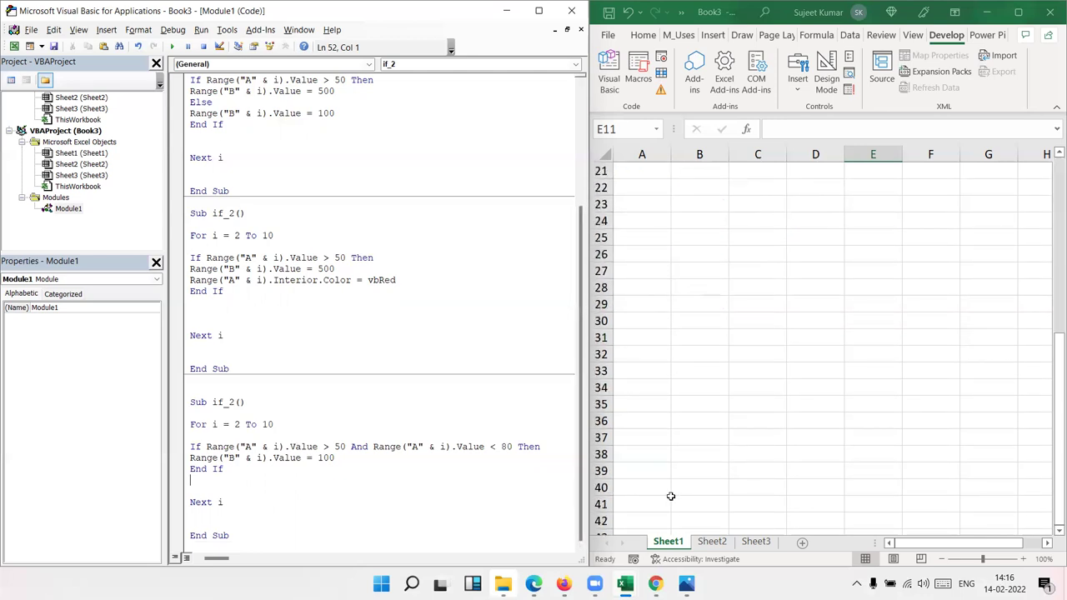
left_click(713, 542)
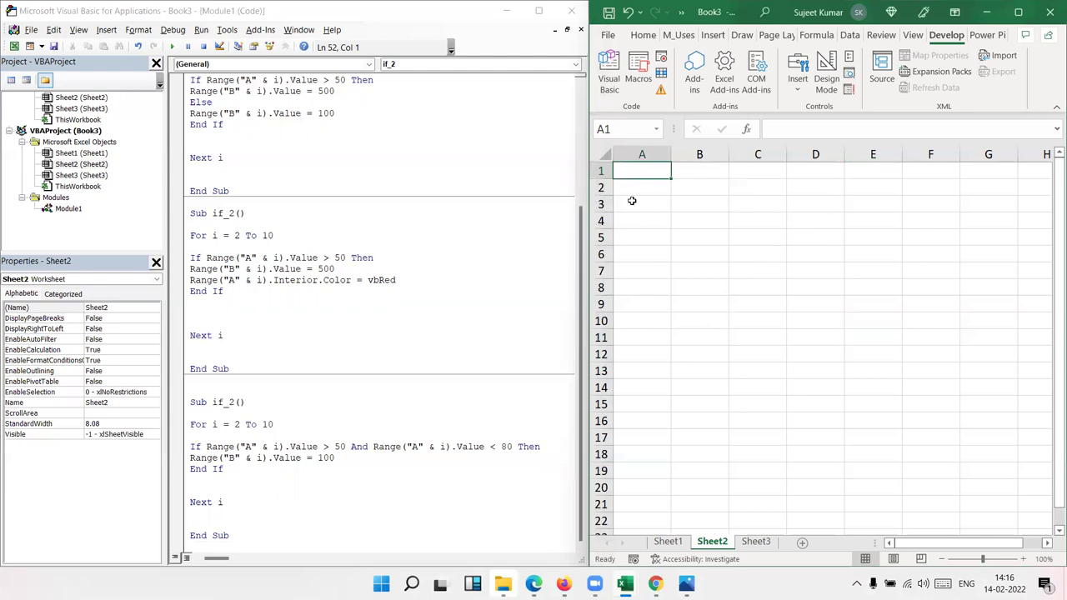
type("sat")
left_click(673, 225)
left_click(656, 174)
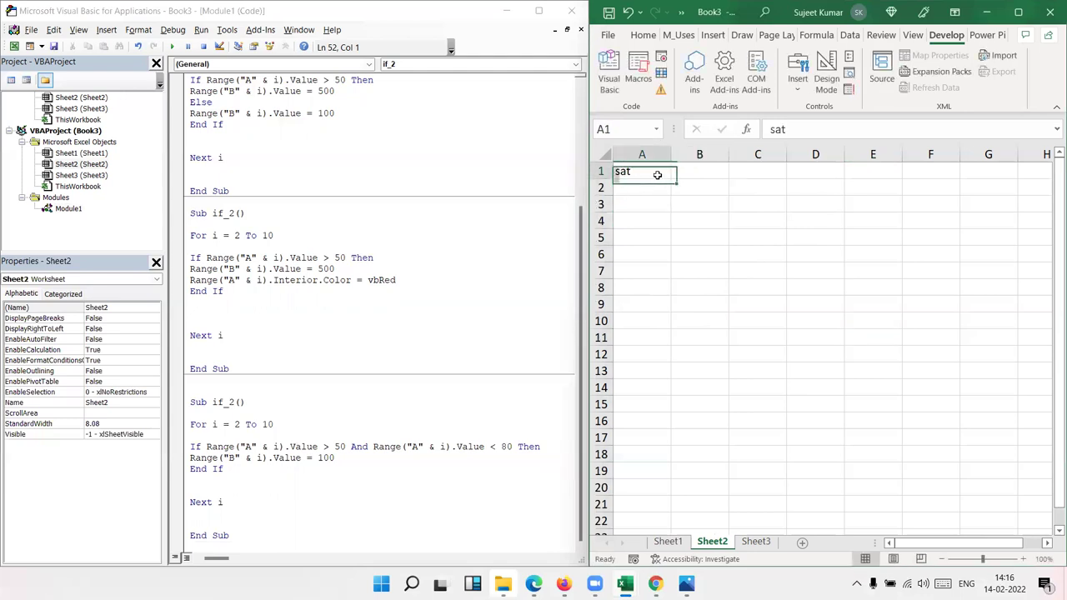
left_click_drag(670, 179, 656, 433)
Step: Add blank lines below the last End Sub in the VBA module
left_click(260, 529)
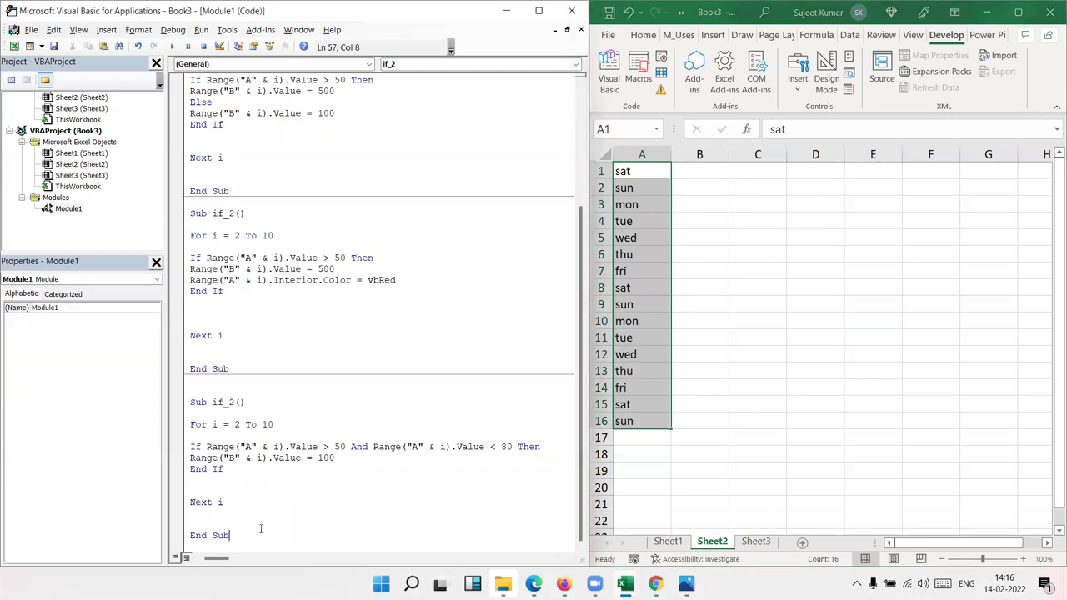
key("shift+Up")
key("shift+Up")
key("shift+Up")
key("shift+Up")
key("shift+Up")
key("shift+Up")
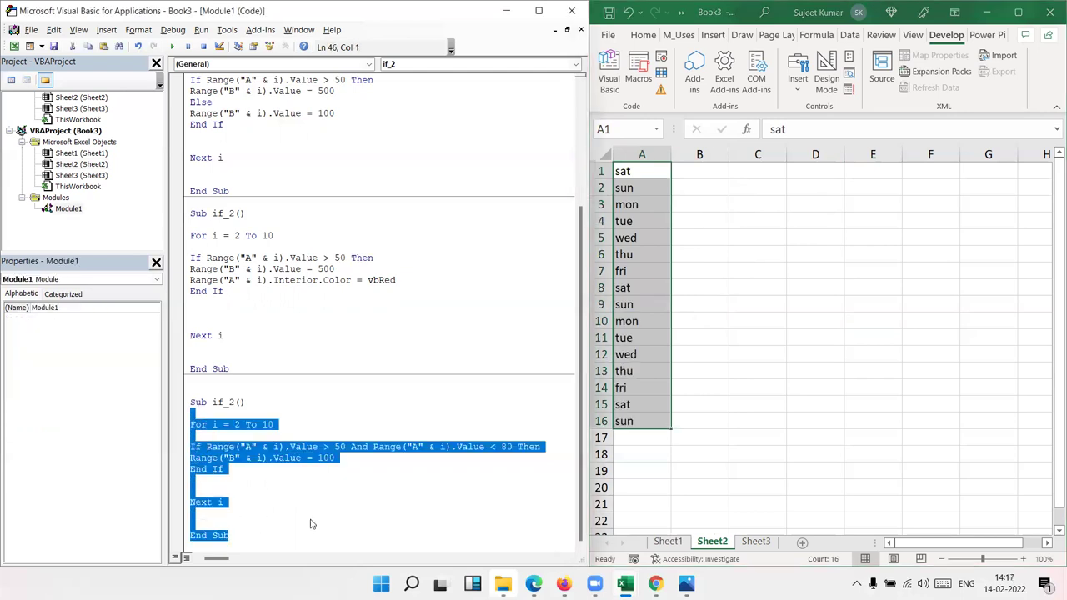
left_click(278, 531)
key("Return")
key("Return")
key("Return")
key("Return")
key("Return")
key("Return")
key("Return")
key("Return")
key("Return")
key("Return")
Step: Create Sub if_3() with a For i = 1 To 16 … Next i loop
left_click(231, 442)
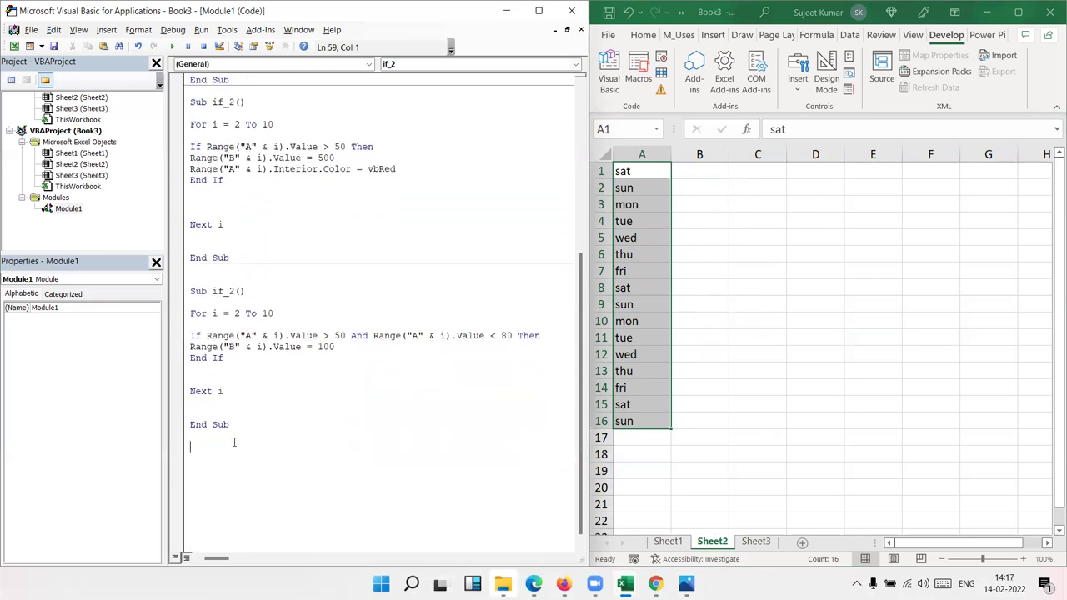
type("sub if_3")
type("()")
key("Return")
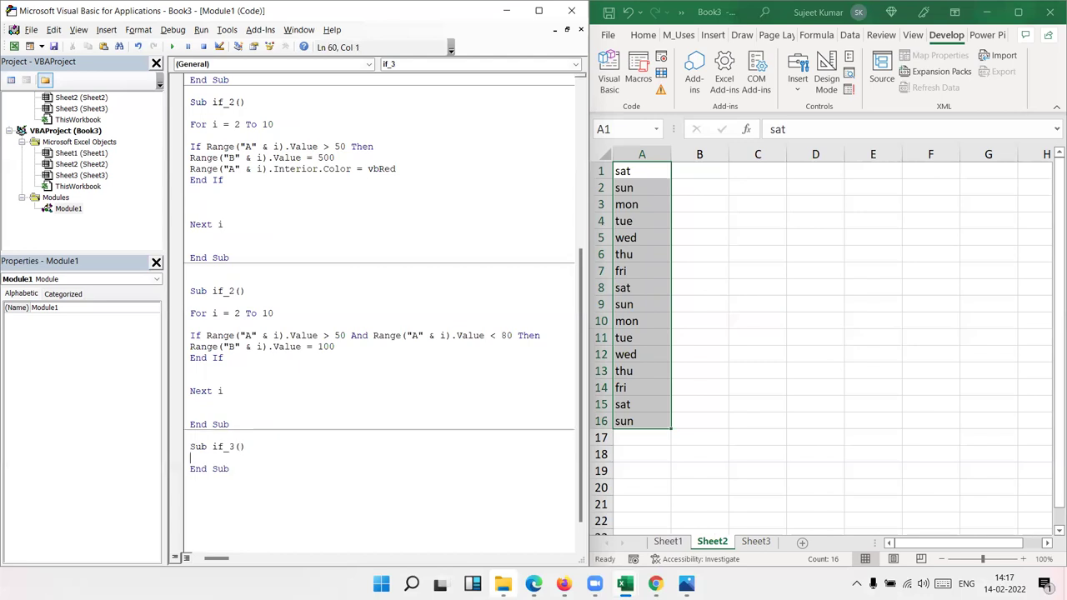
key("Return")
key("Return")
key("Up")
key("Up")
type("for ")
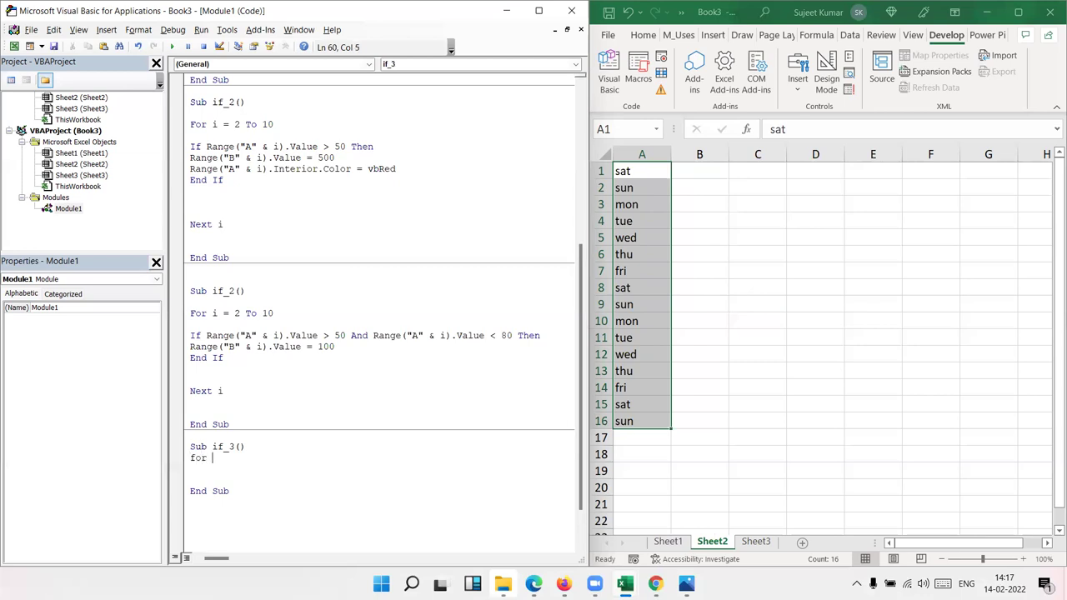
type("i = 1 To 16")
key("Return")
key("Return")
key("Return")
type("next i")
key("Up")
key("Return")
Step: Write the condition If Range("A" & i).Value = "sat" Or Range("A" & i).Value = "sun" Then
left_click(190, 468)
type("if ")
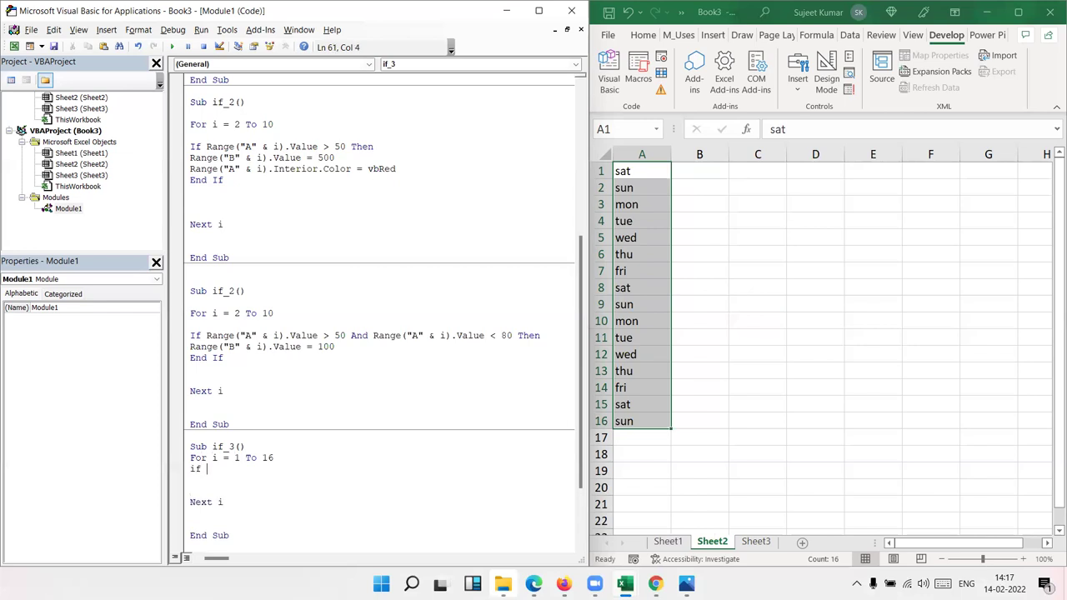
type("range")
type("(\"A\" & i)")
type(".v")
key("Tab")
type("= \"sat\"")
type(" or ")
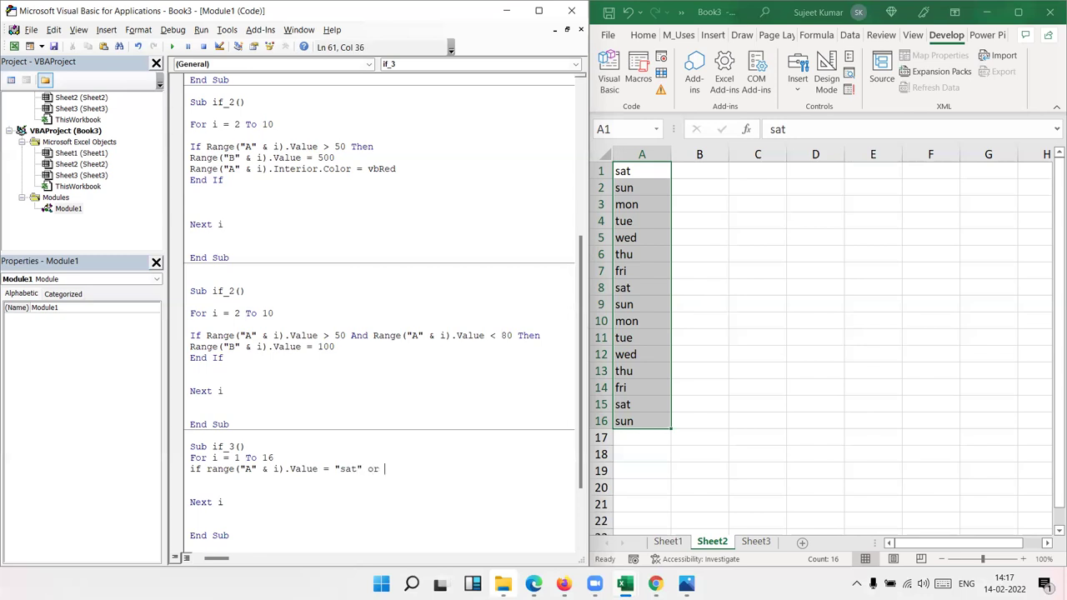
type("range(")
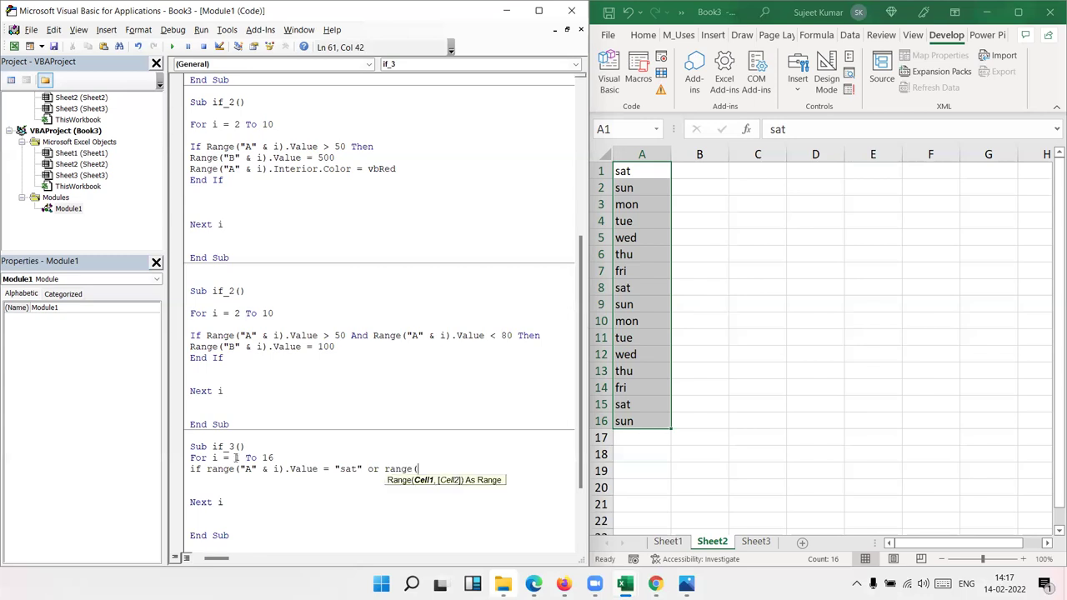
type("\"")
type("B")
key("BackSpace")
type("A\"")
right_click(234, 458)
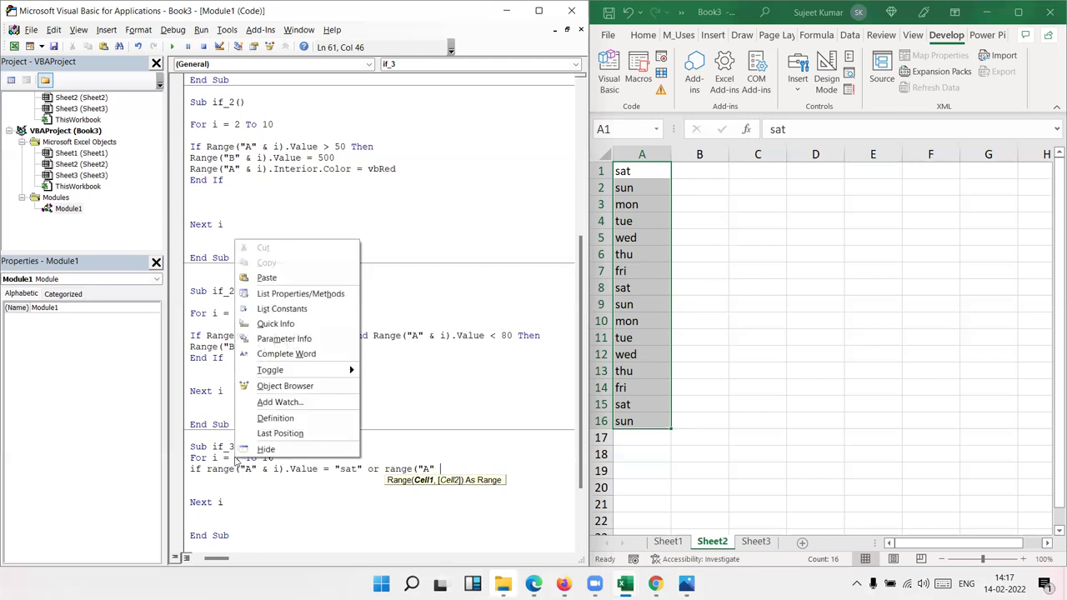
key("Escape")
type("& i).v")
key("Tab")
key("BackSpace")
key("BackSpace")
key("BackSpace")
key("BackSpace")
key("BackSpace")
key("BackSpace")
key("BackSpace")
type("ue= \"sun")
key("BackSpace")
key("BackSpace")
key("BackSpace")
type("sun\" ")
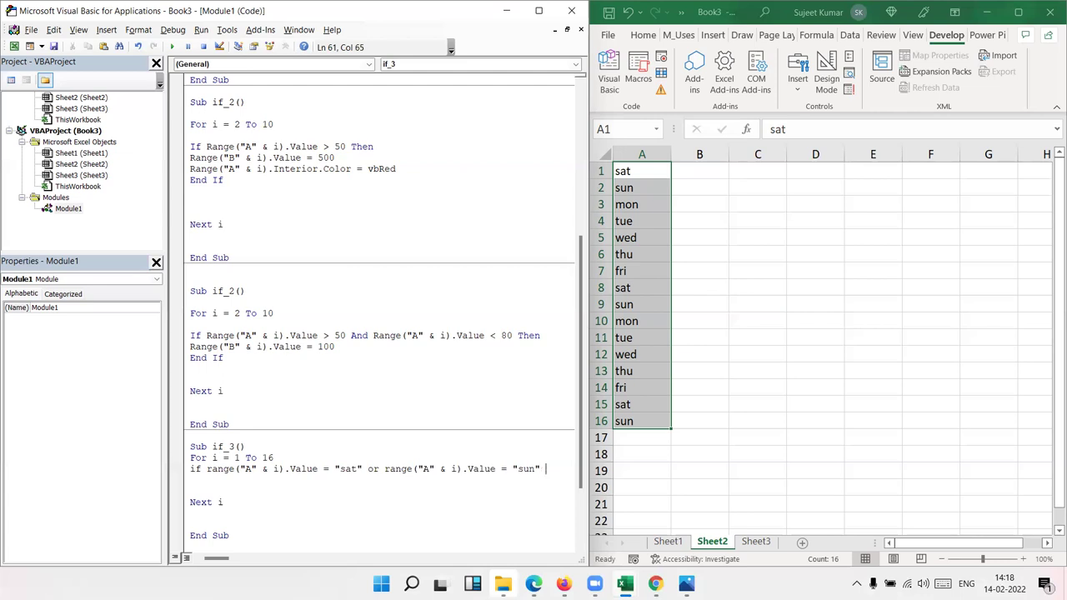
type("Then")
key("Return")
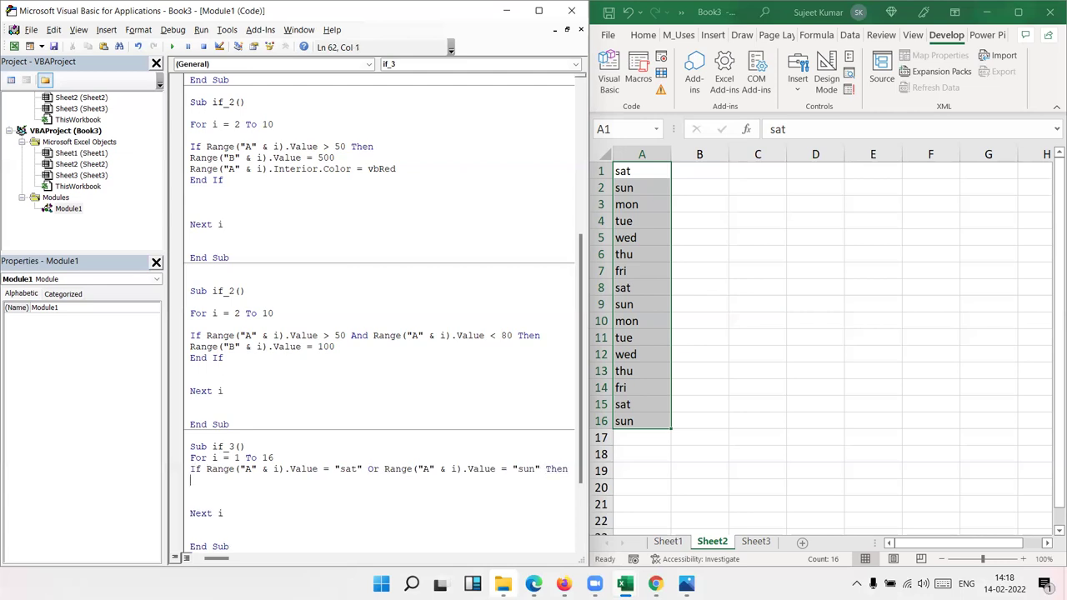
Step: Set Range("B" & i) to "Weekend", with an Else branch setting it to "WeekDay"
type("range")
type("(\"B")
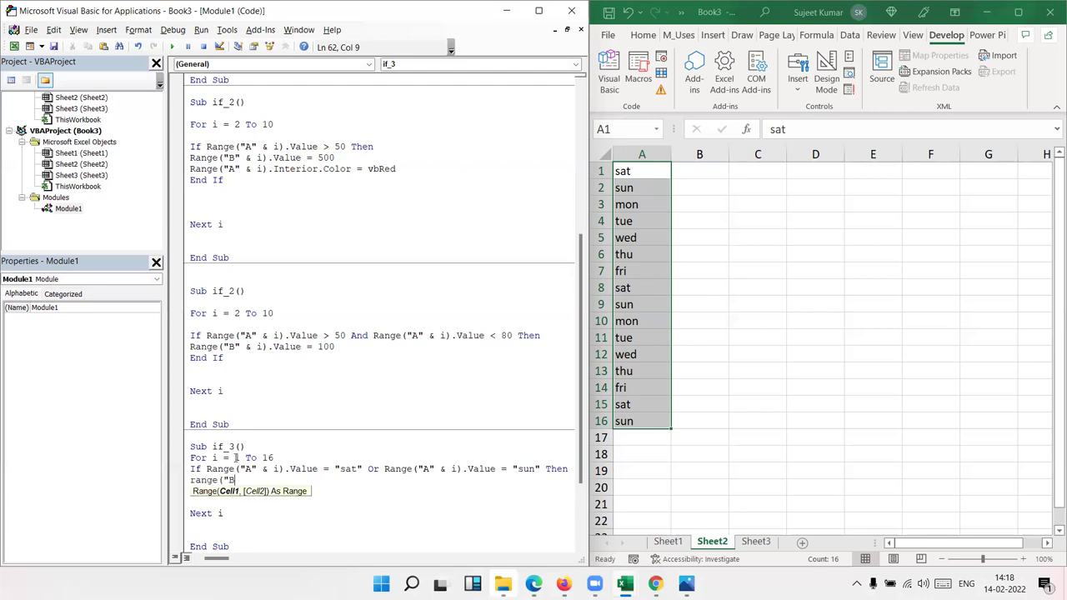
type("\" & i)")
type(".Value ")
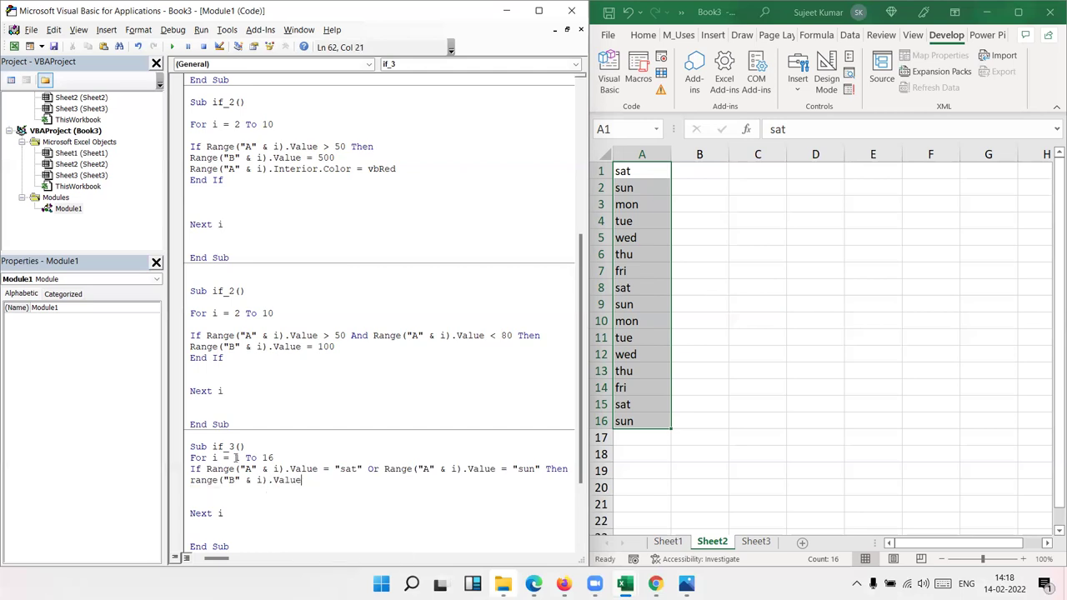
type("= \"Weekend\"")
key("Return")
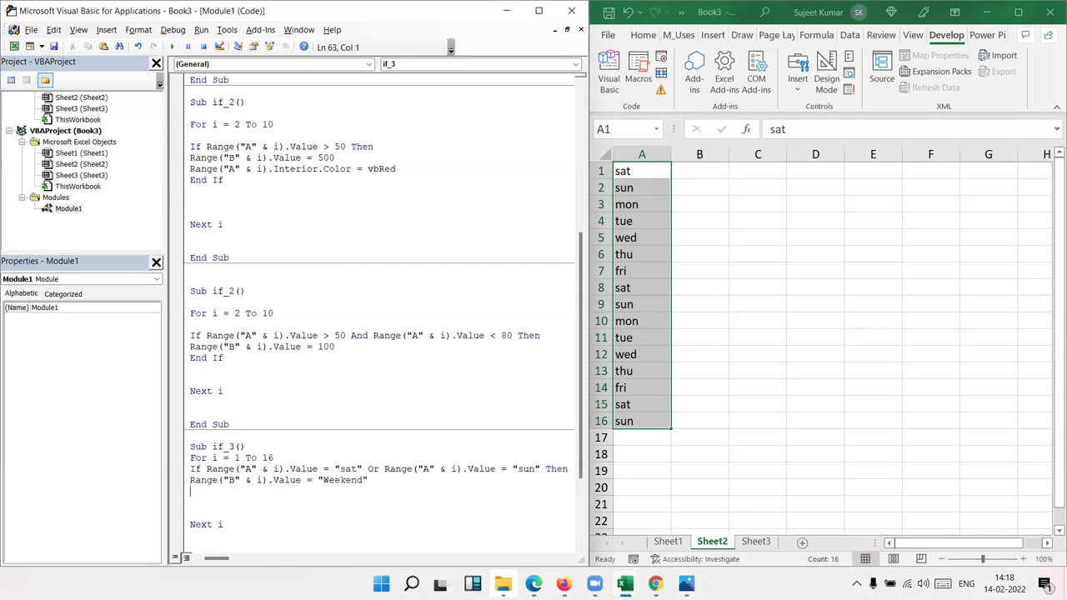
type("el")
type("se")
key("Return")
key("shift+Up")
key("ctrl+c")
key("Down")
key("ctrl+v")
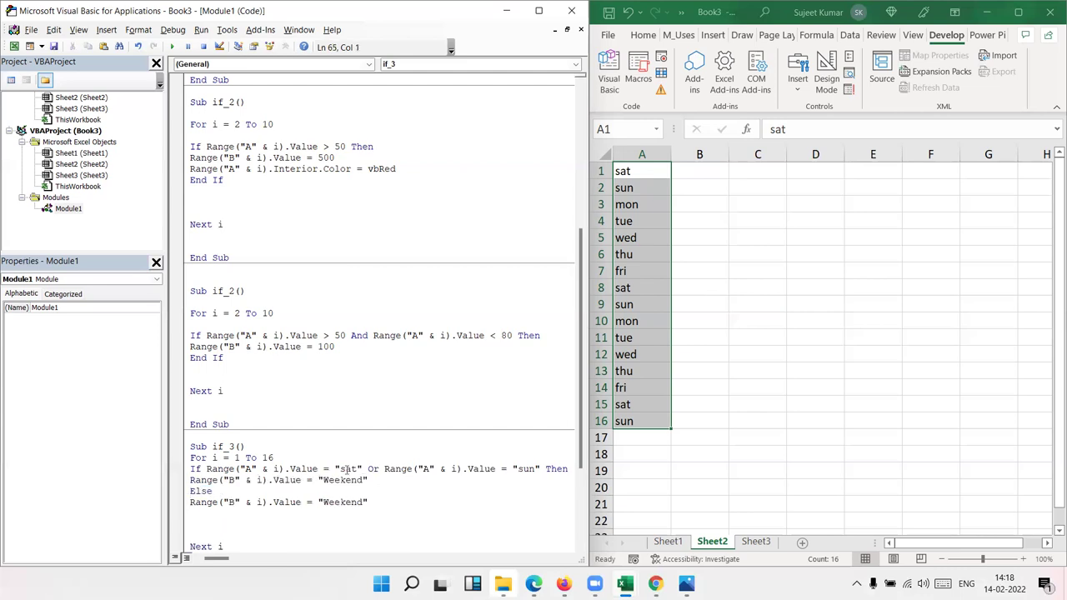
left_click_drag(359, 502, 190, 502)
left_click(358, 501)
key("BackSpace")
key("BackSpace")
type("Day")
Step: Close the block with End If and select all the module code
left_click(190, 513)
type("End If")
key("Return")
scroll(400, 488, "down", 1)
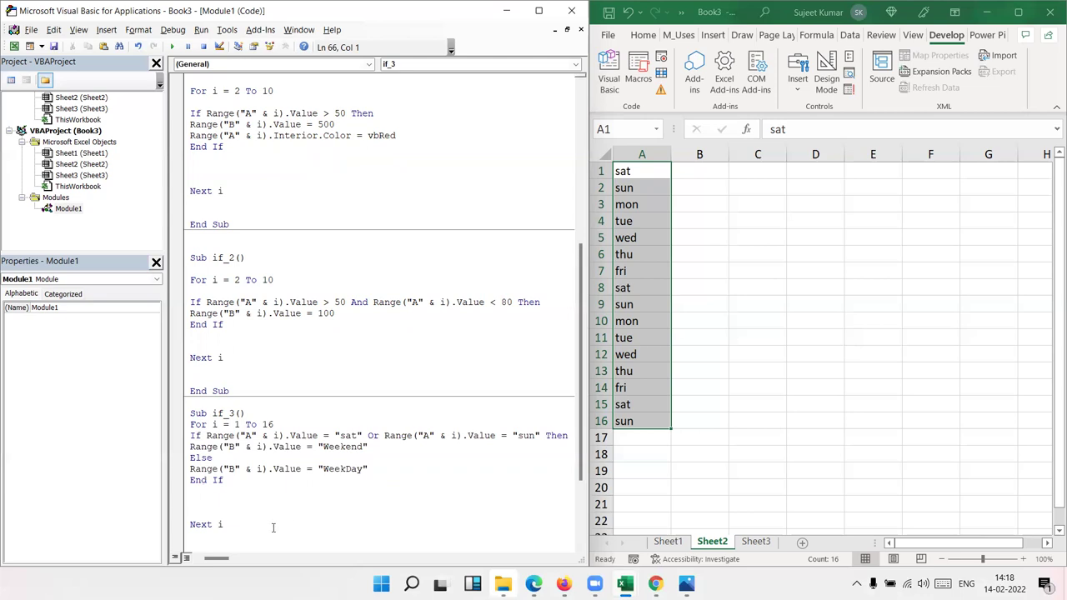
key("ctrl+a")
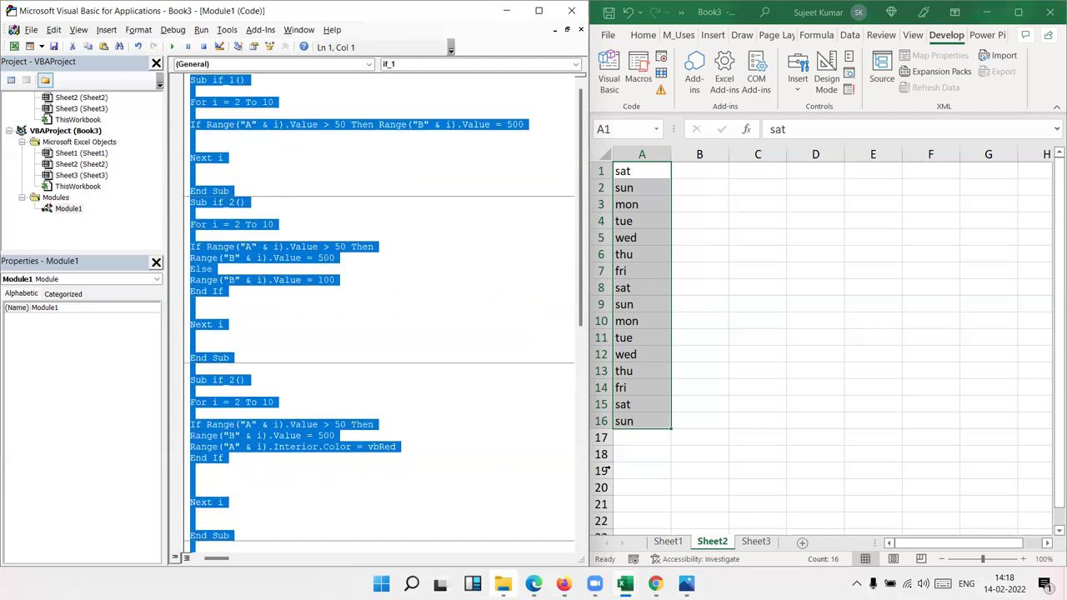
Step: Replace the loop limit 16 with Range("A65000").End(xlUp).Row in if_3's For line
left_click(627, 565)
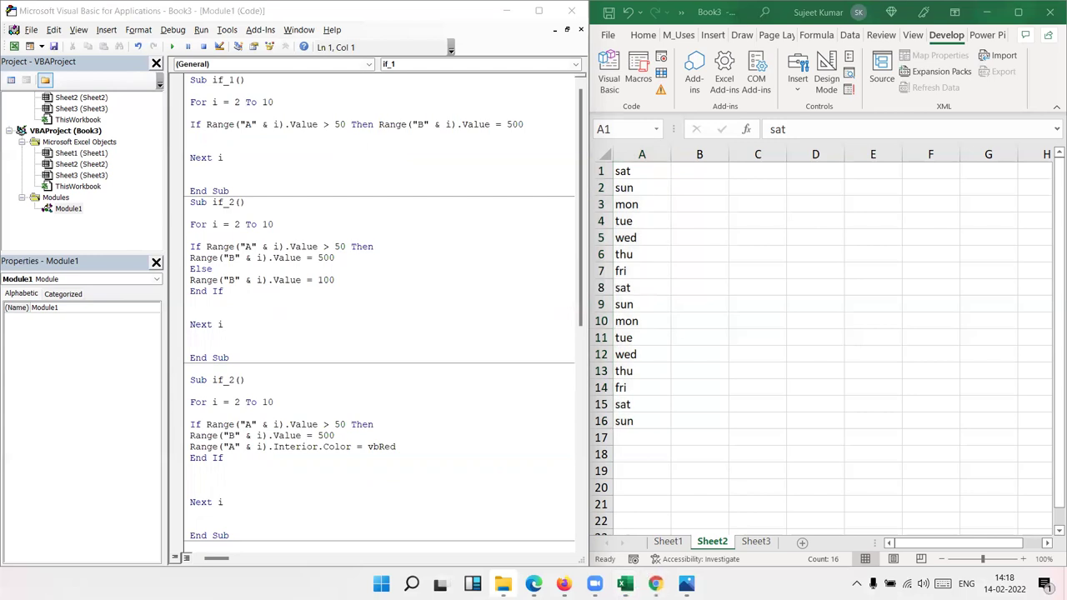
scroll(378, 413, "down", 6)
scroll(372, 418, "down", 2)
scroll(372, 419, "down", 4)
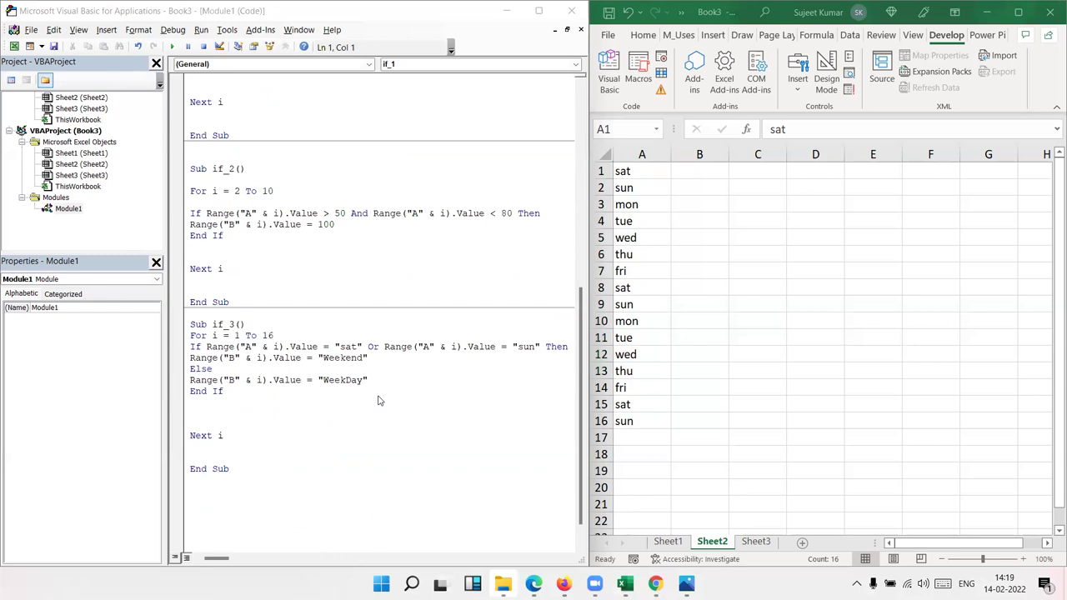
left_click(225, 434)
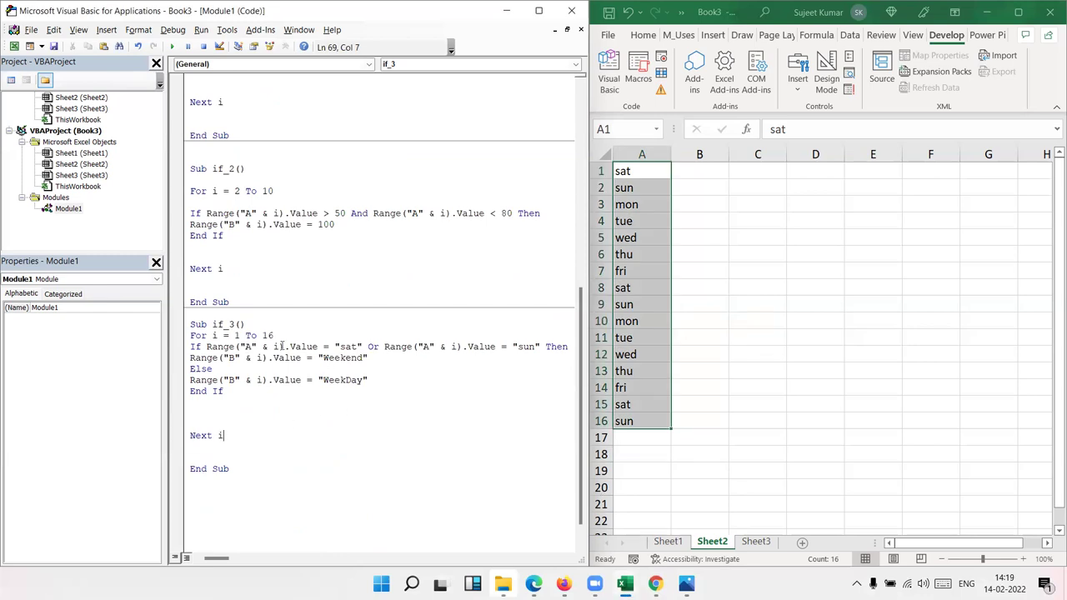
left_click_drag(281, 346, 266, 336)
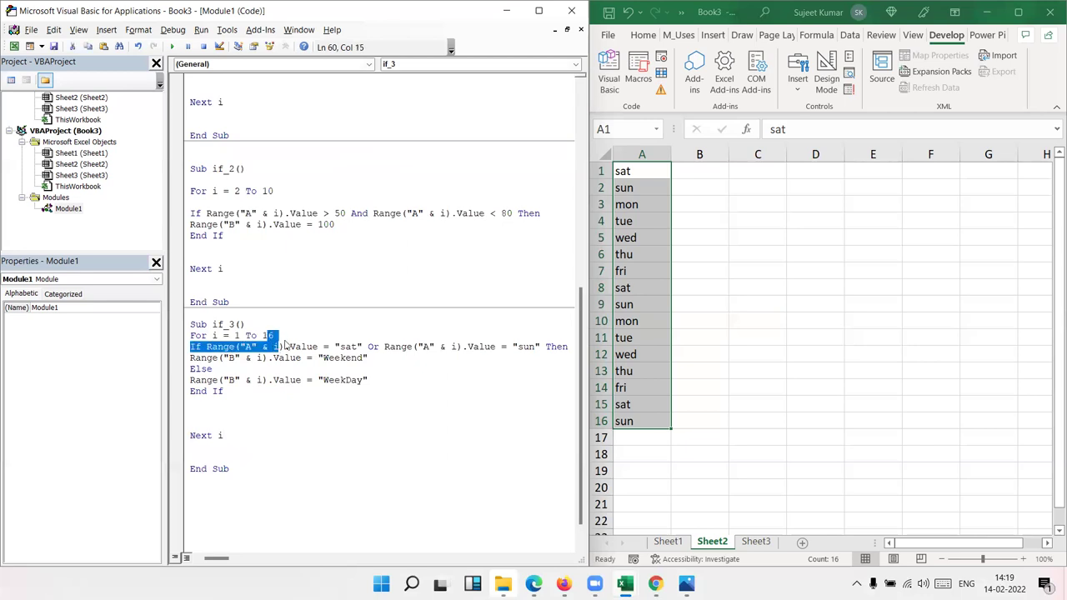
left_click(282, 334)
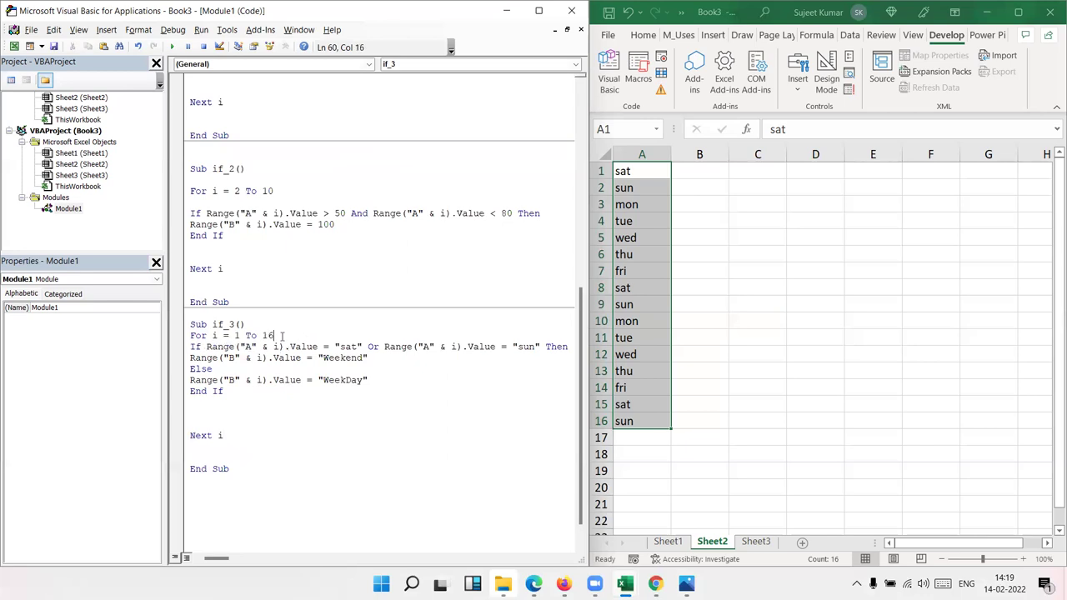
double_click(280, 335)
type("range(\"A6500")
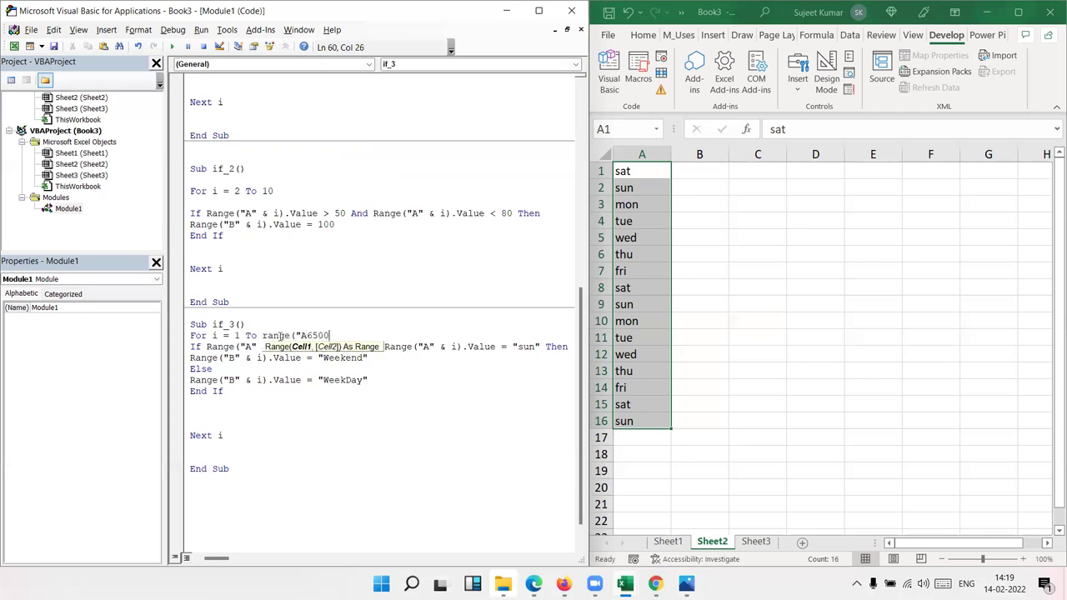
type("0\"")
type(").rn")
key("BackSpace")
key("BackSpace")
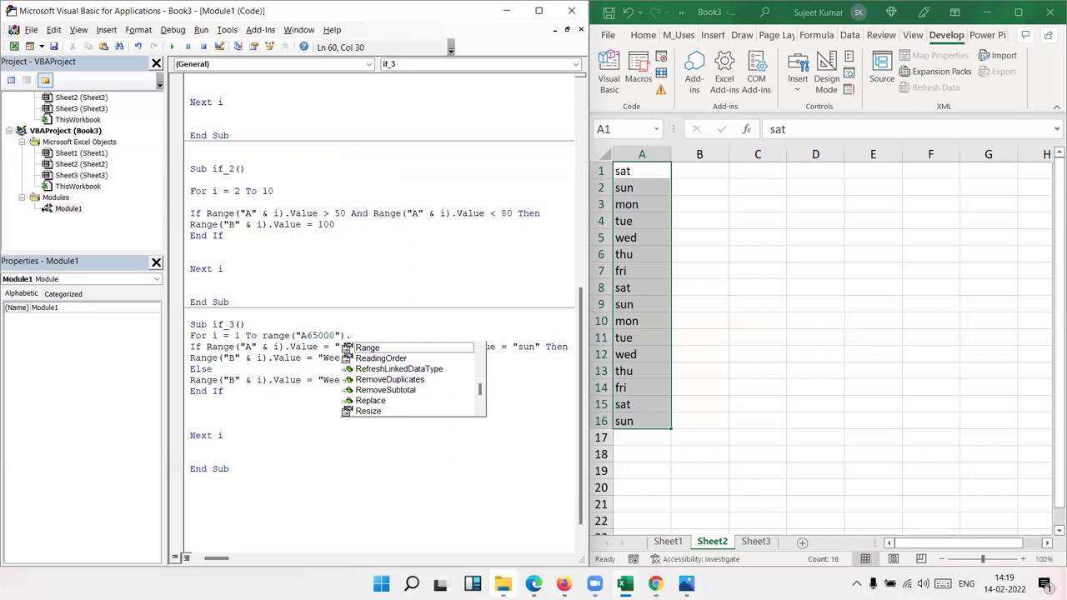
type("end")
key("Tab")
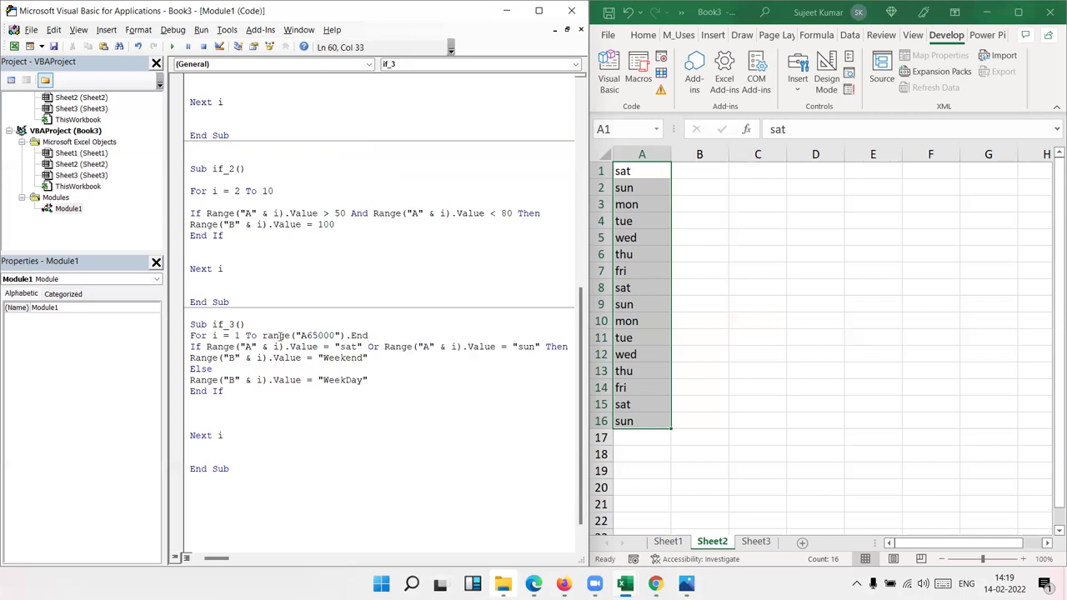
type("(xlu")
key("Tab")
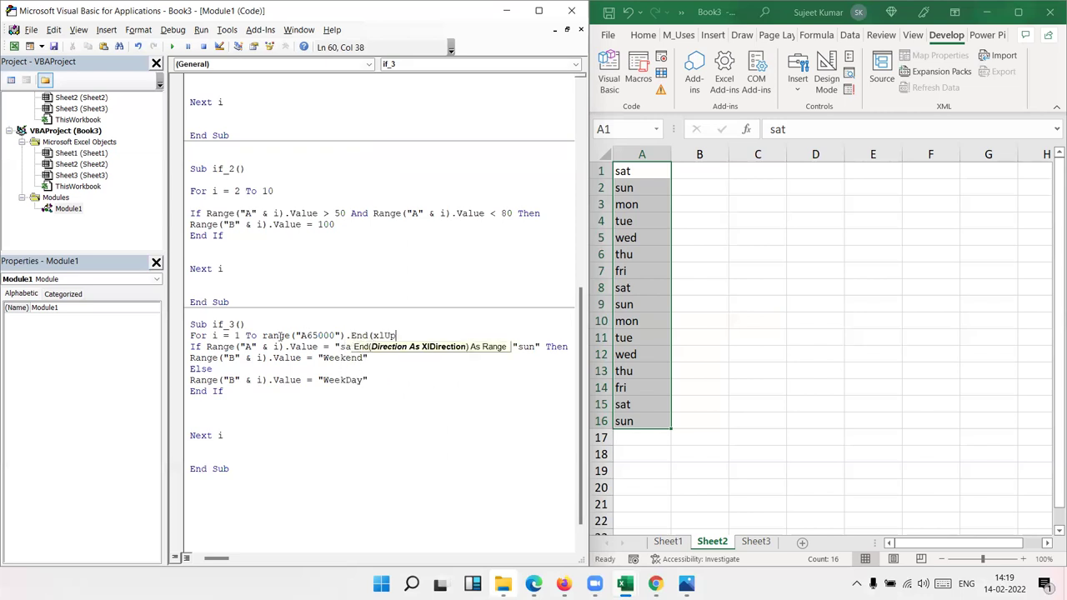
type(").row")
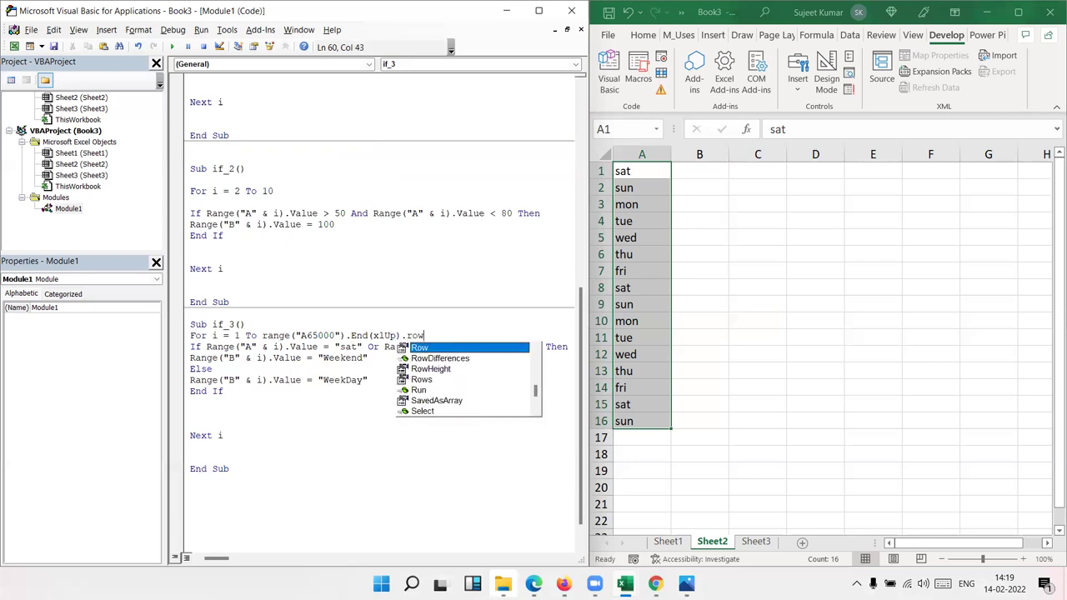
key("Tab")
left_click(343, 422)
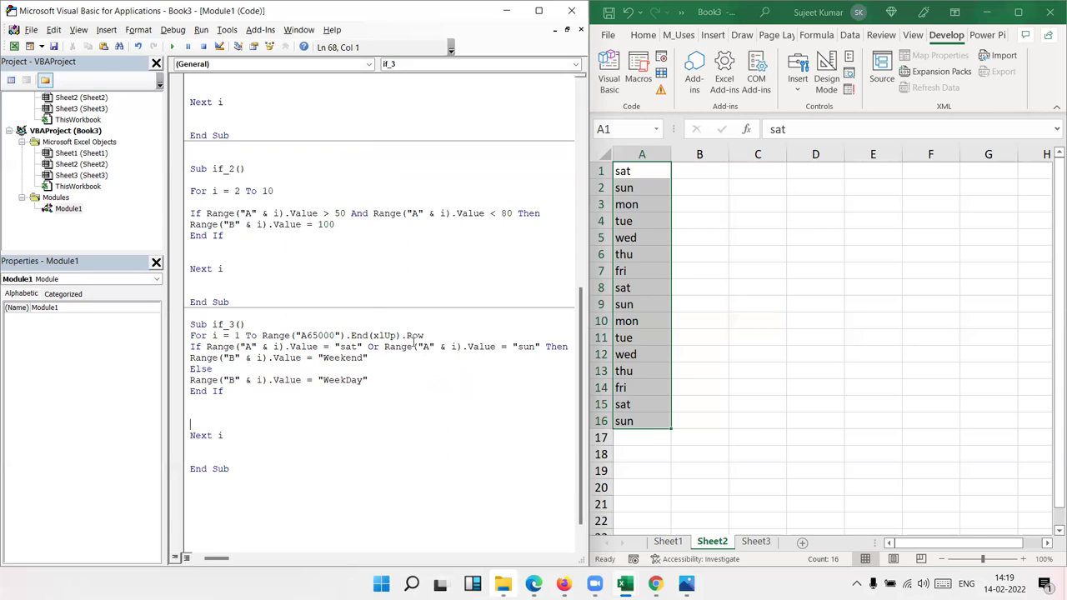
Step: Check the technique by jumping to A65000 and using Ctrl+Up to reach A16
left_click(638, 125)
type("a65000")
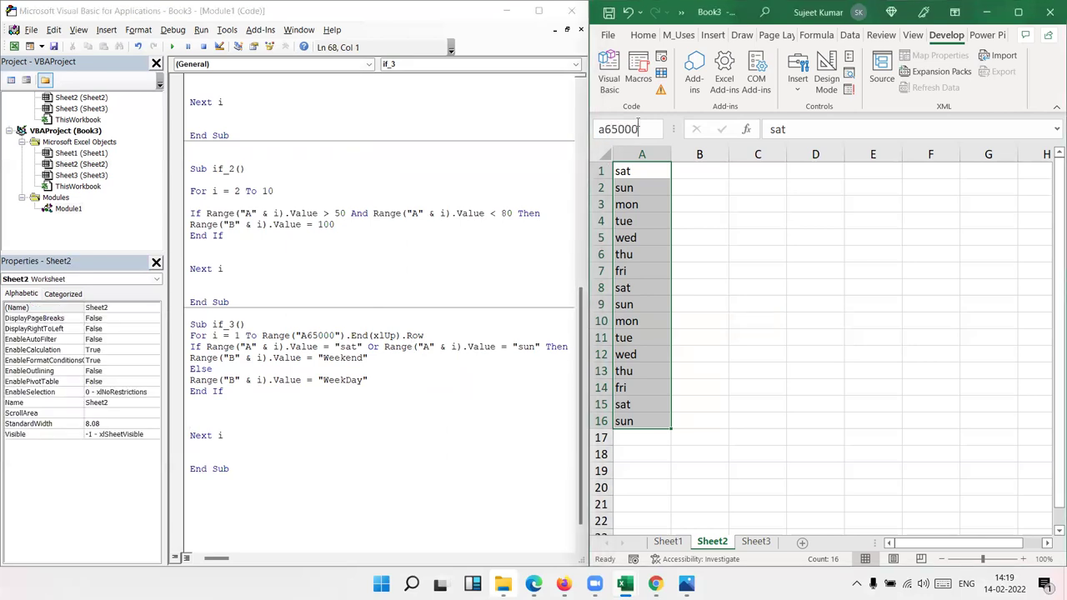
key("Return")
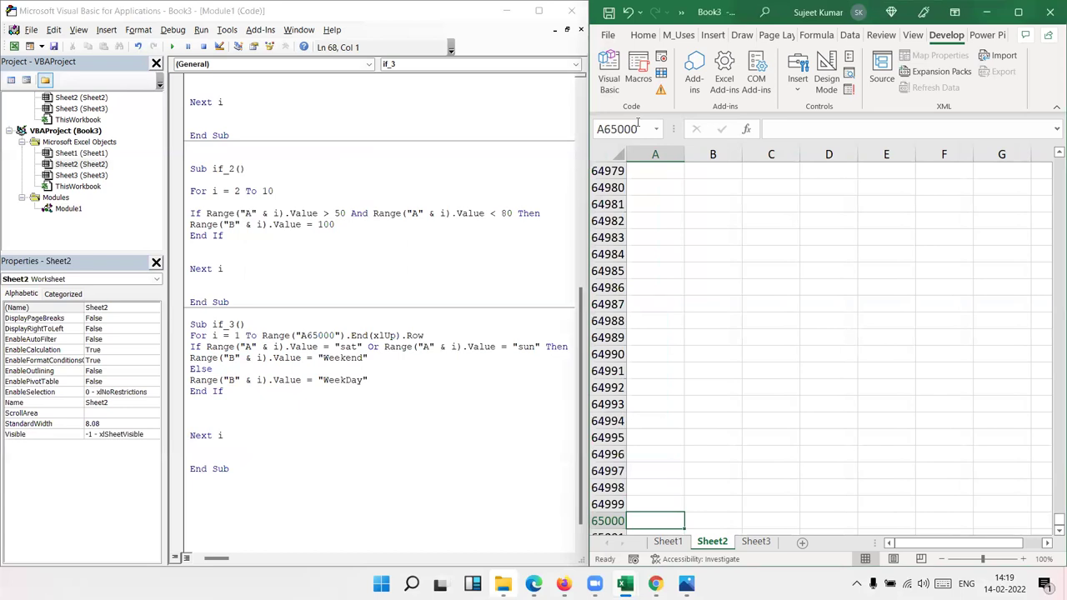
key("ctrl+Up")
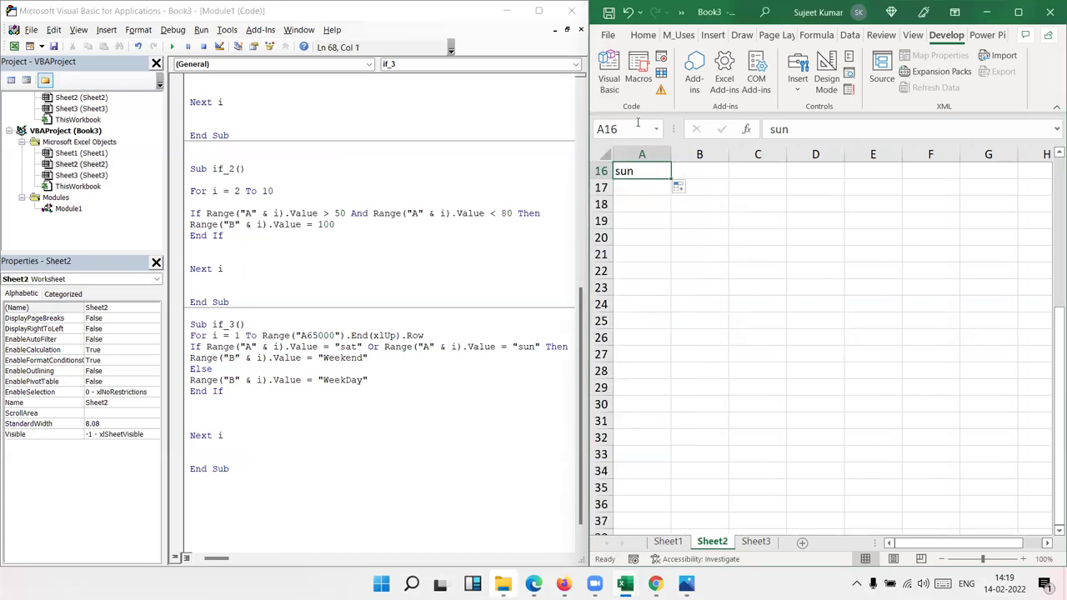
scroll(606, 172, "up", 5)
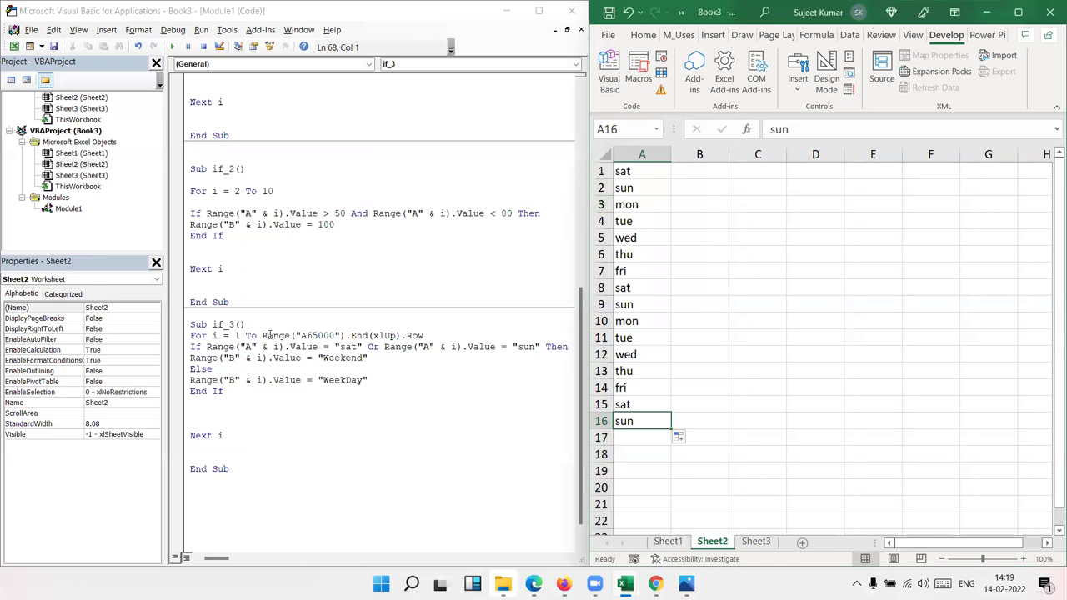
left_click(298, 412)
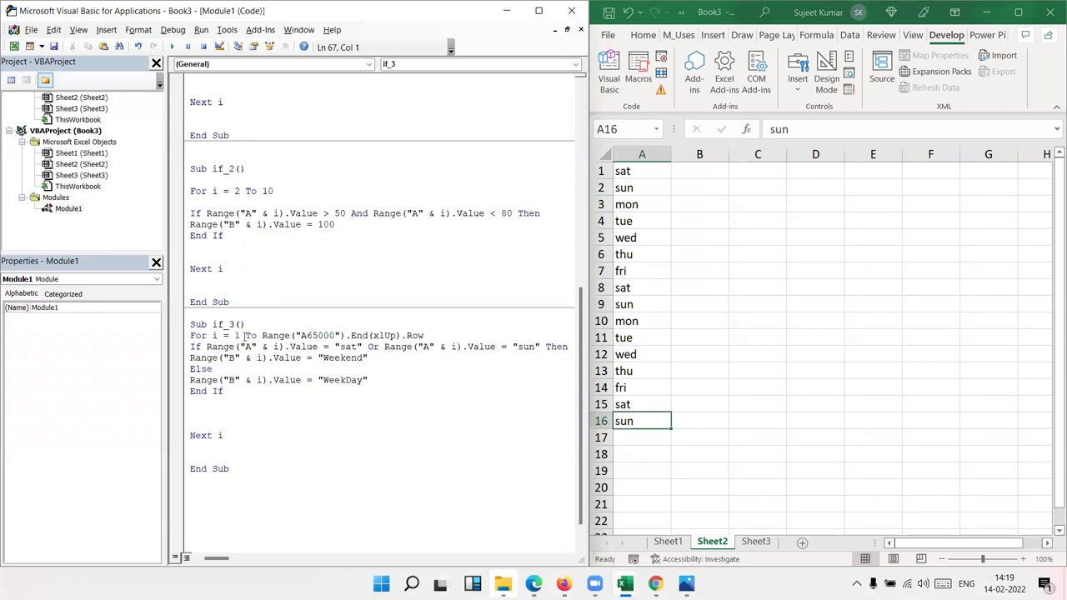
Step: Rename the two duplicate if_2 macros to if_5 and if_6 to fix the compile errors
left_click(446, 367)
left_click(172, 48)
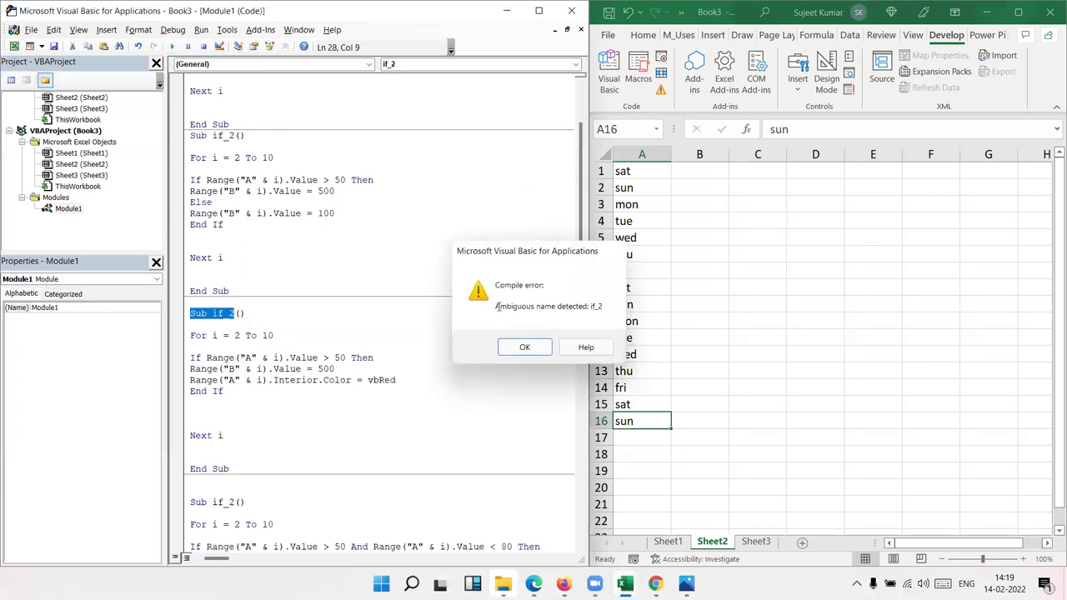
key("Return")
left_click(230, 315)
key("Delete")
type("5")
key("Down")
key("Down")
key("Down")
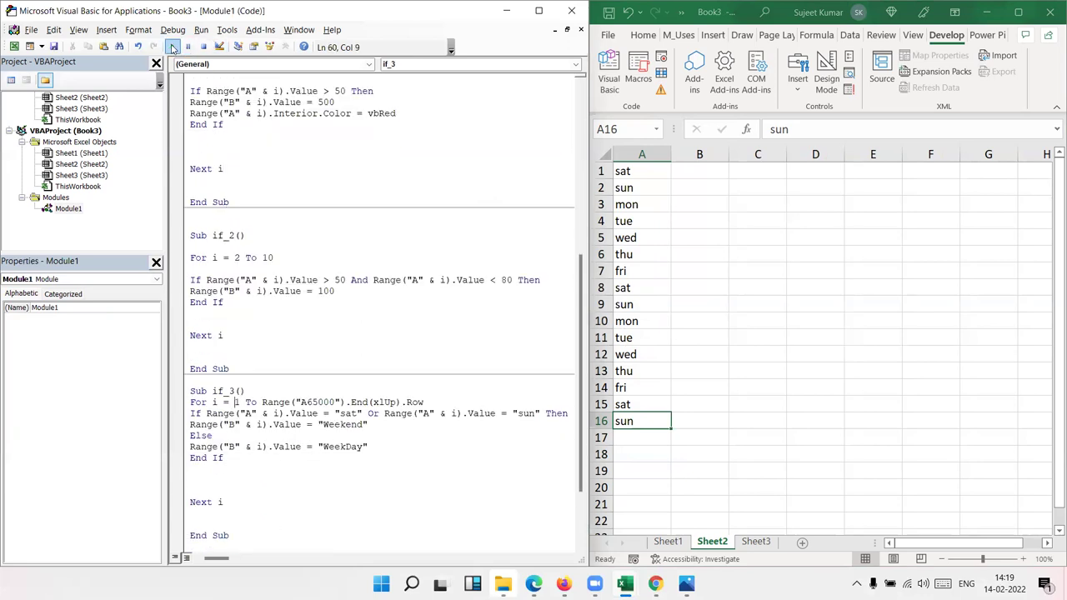
left_click(171, 47)
key("Return")
left_click(237, 236)
key("BackSpace")
type("6")
Step: Run if_3, extend the day names to row 21, rerun it, and select all code
left_click(238, 391)
left_click(175, 48)
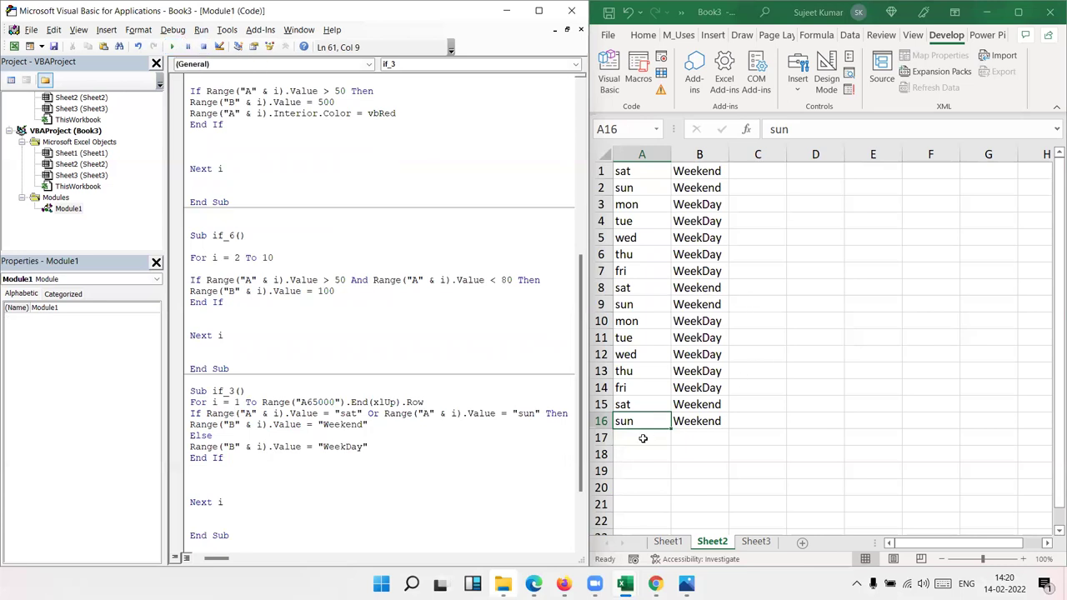
left_click_drag(672, 431, 672, 510)
left_click(384, 413)
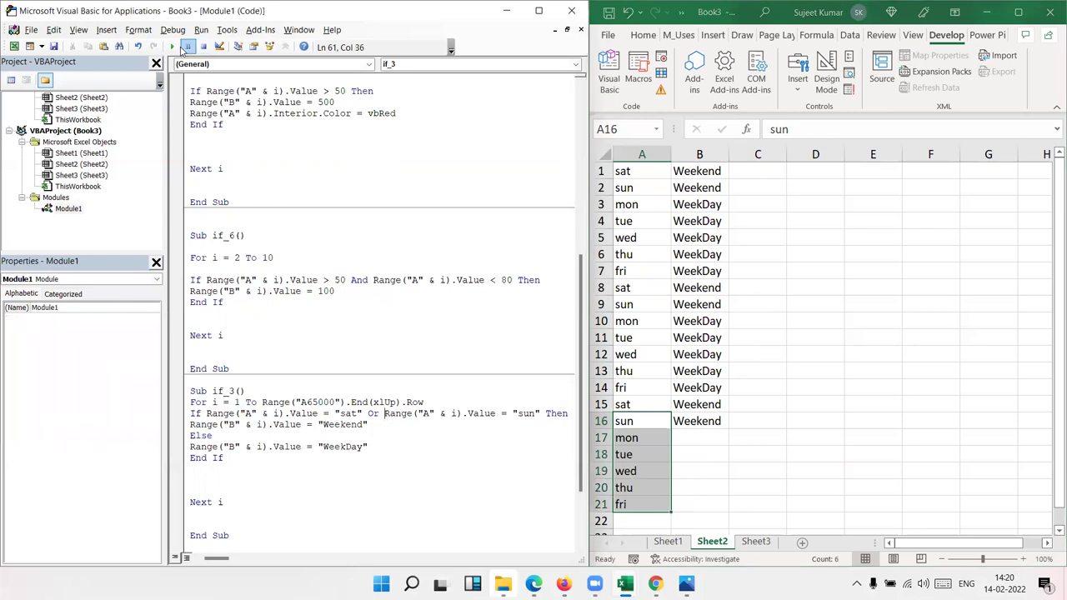
left_click(177, 48)
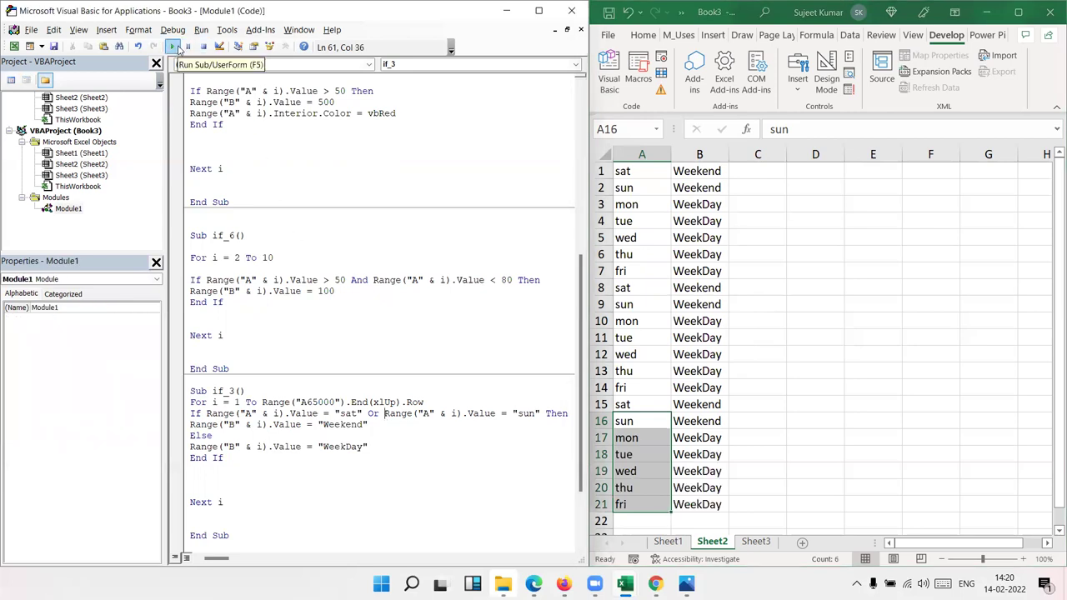
left_click(716, 367)
left_click(318, 490)
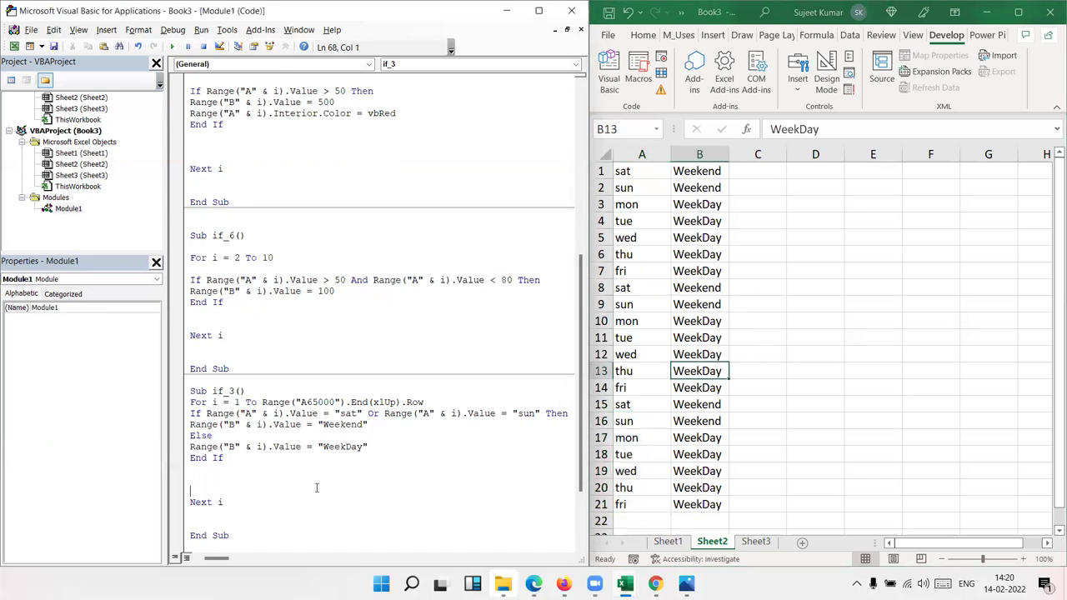
key("ctrl+a")
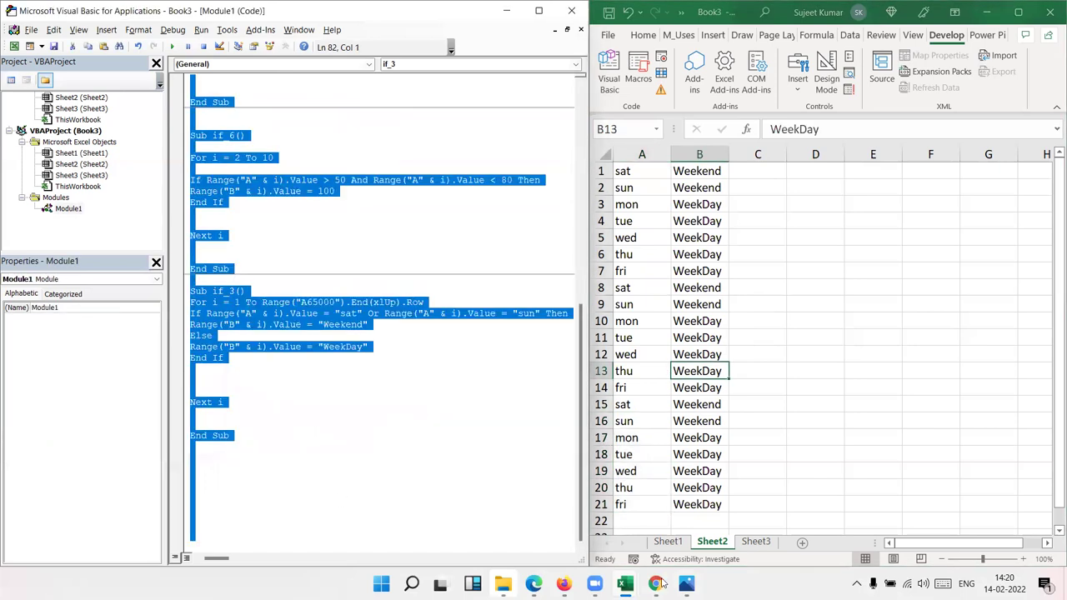
mouse_move(594, 584)
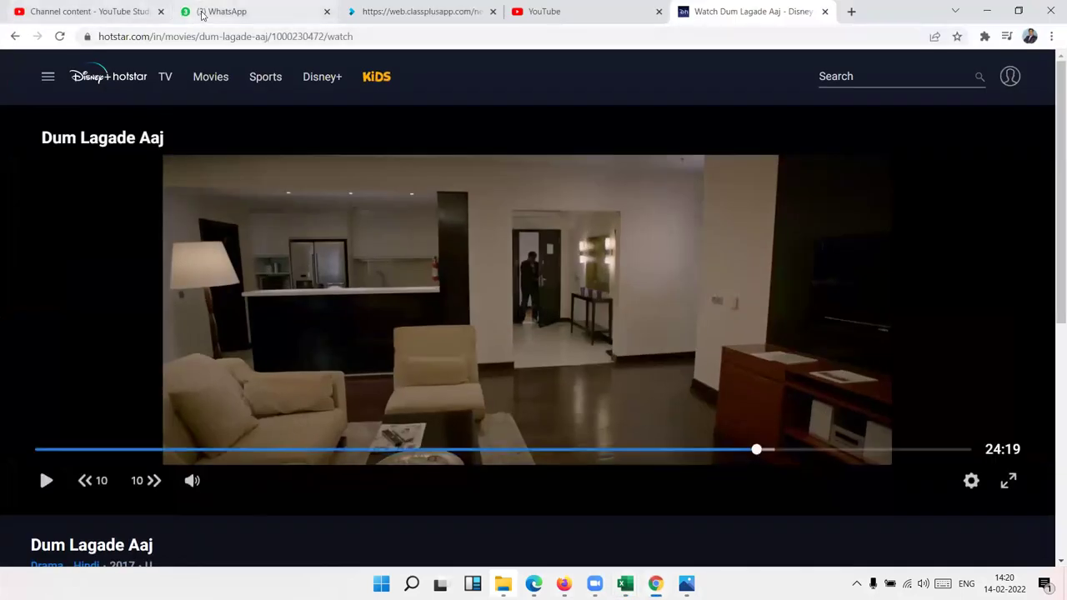
Step: Paste the copied macro code into the WhatsApp chat and send it
left_click(201, 14)
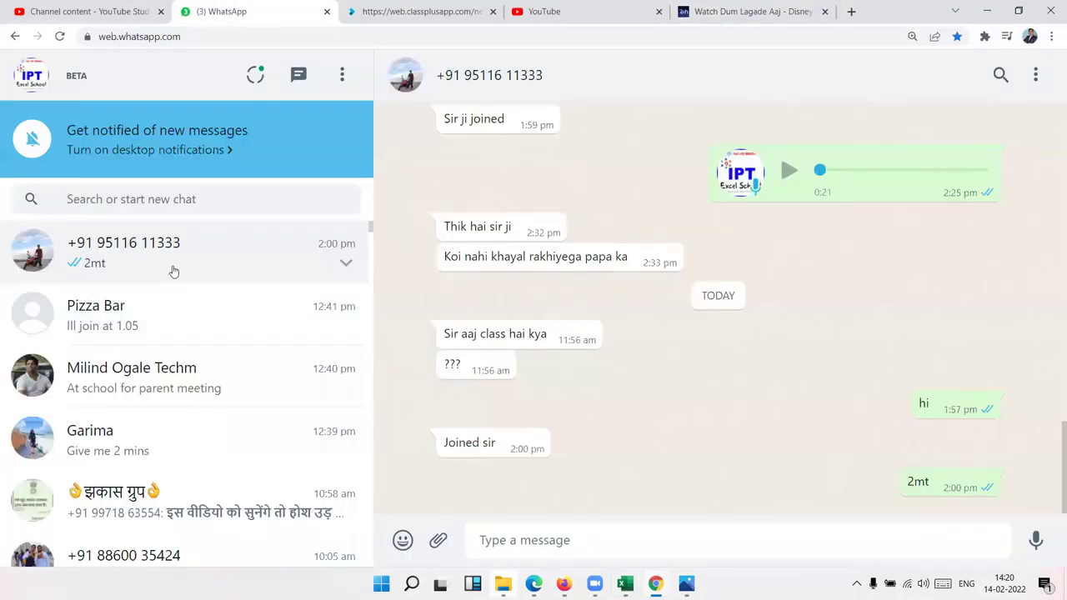
key("ctrl+v")
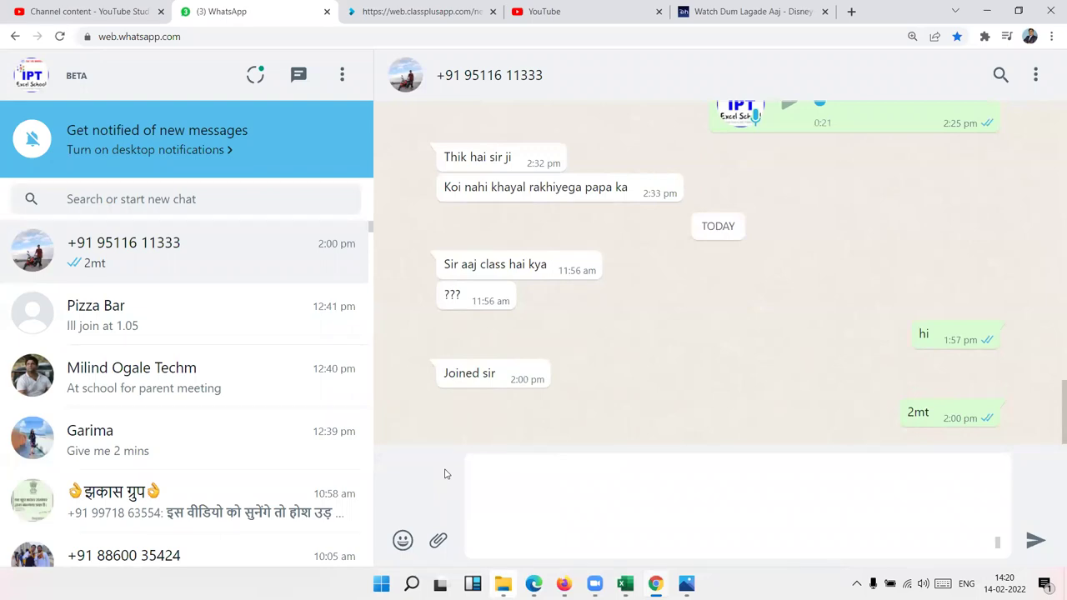
key("Return")
Step: Select the If line's And condition in the sent message
scroll(777, 327, "up", 3)
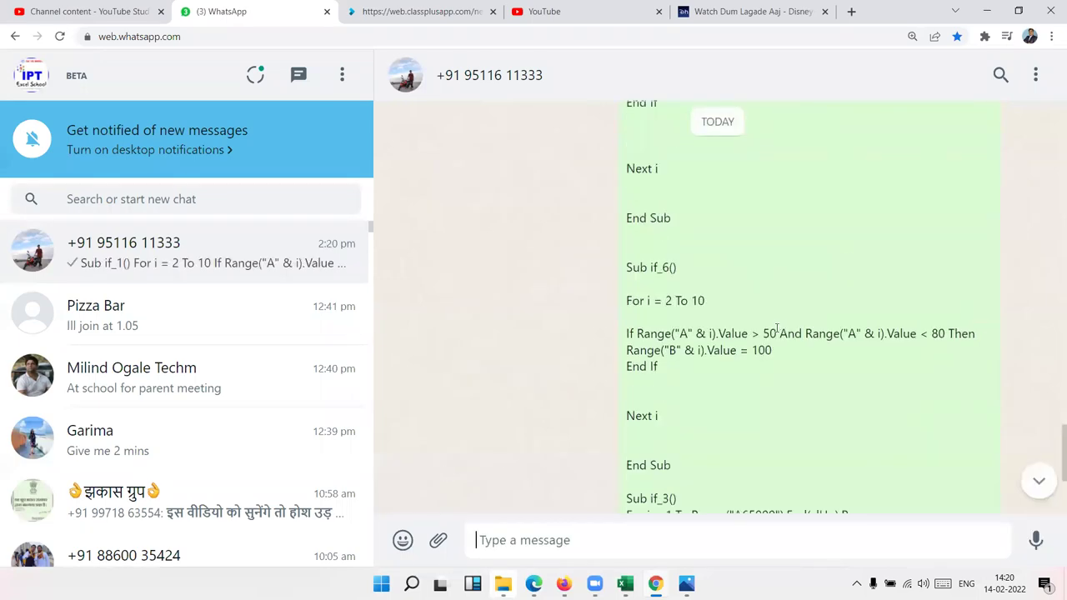
left_click_drag(672, 334, 916, 333)
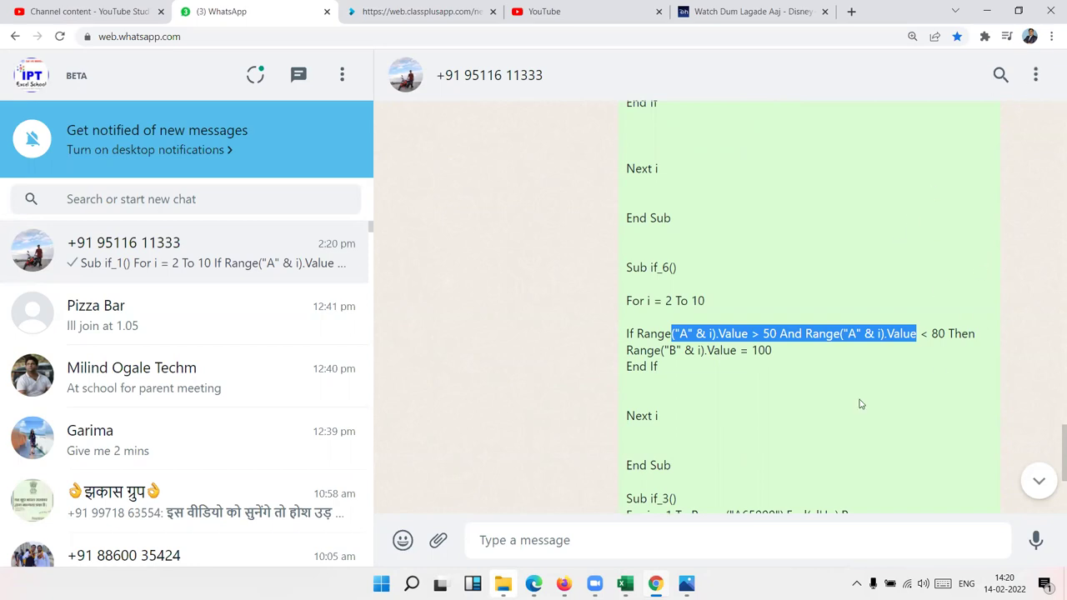
left_click_drag(937, 335, 627, 337)
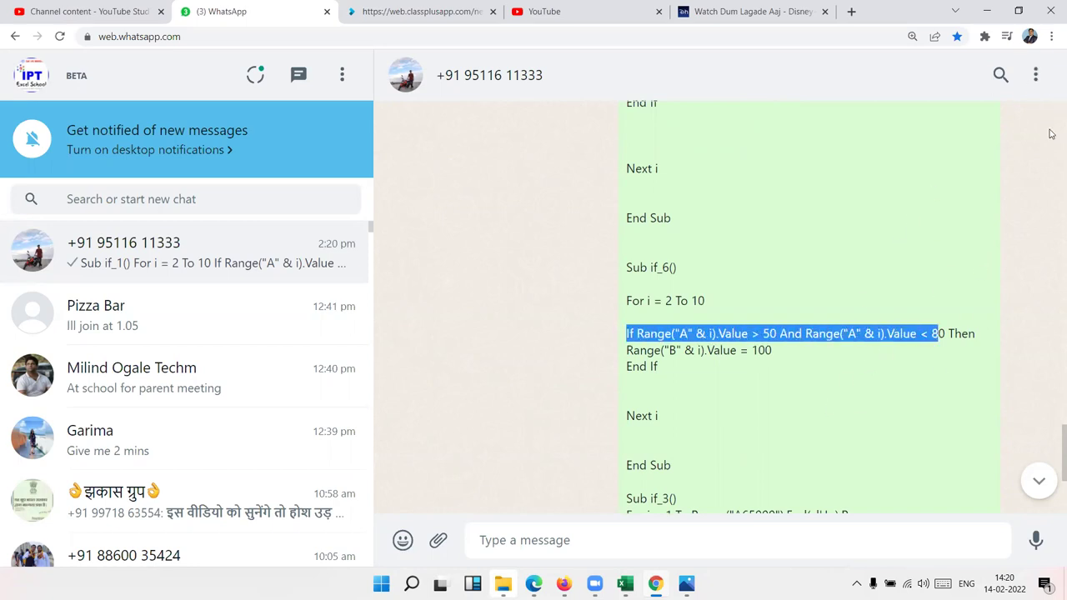